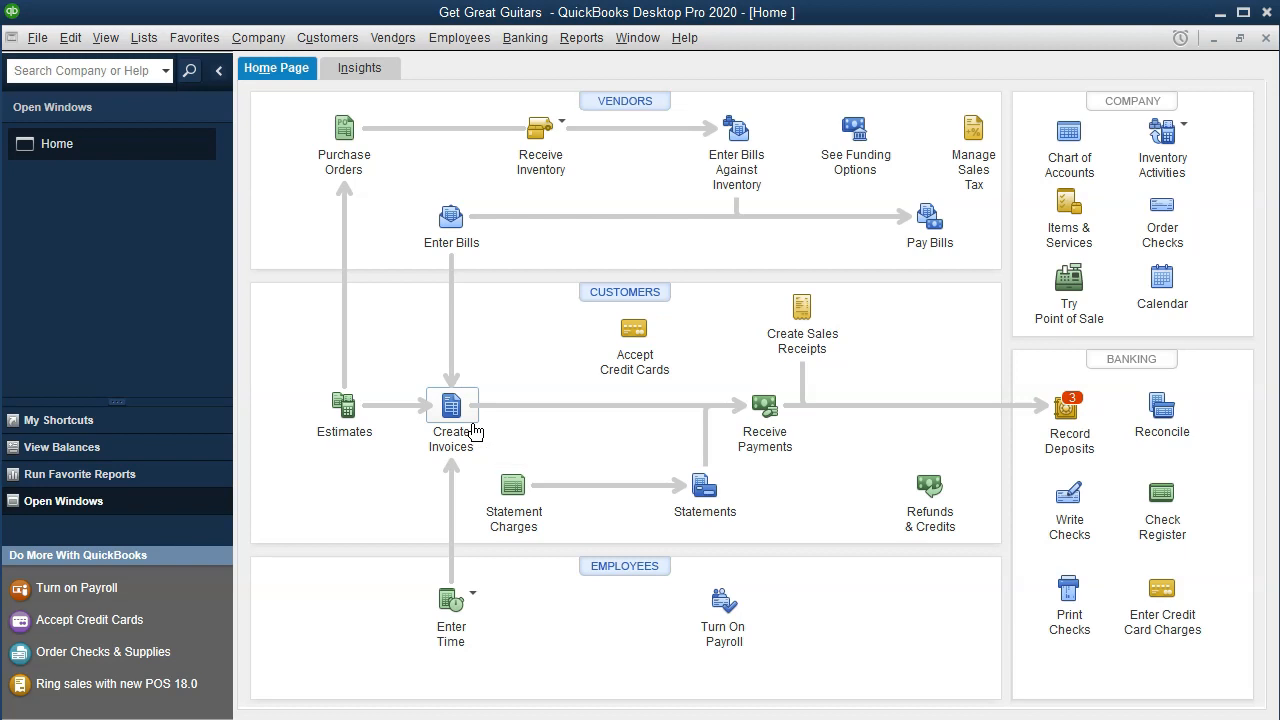
pyautogui.click(455, 455)
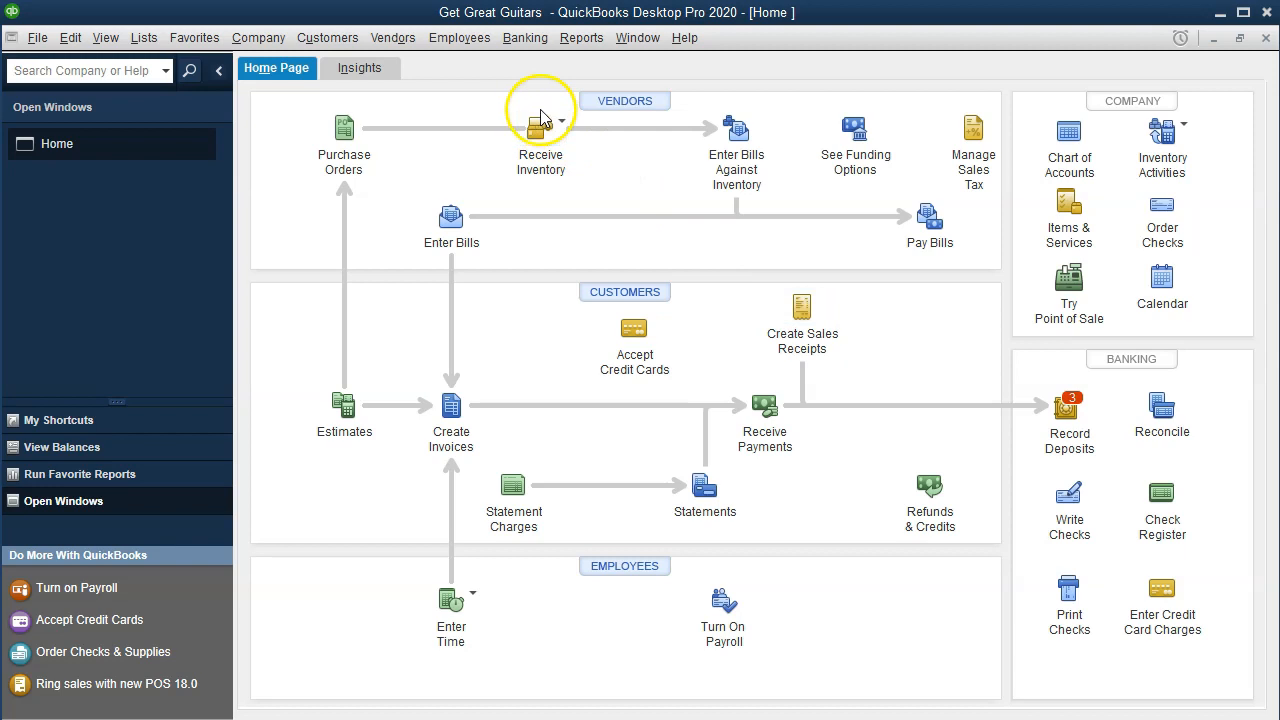
# Step: Open the Balance Sheet Standard report from the company and financial reports
pyautogui.click(568, 37)
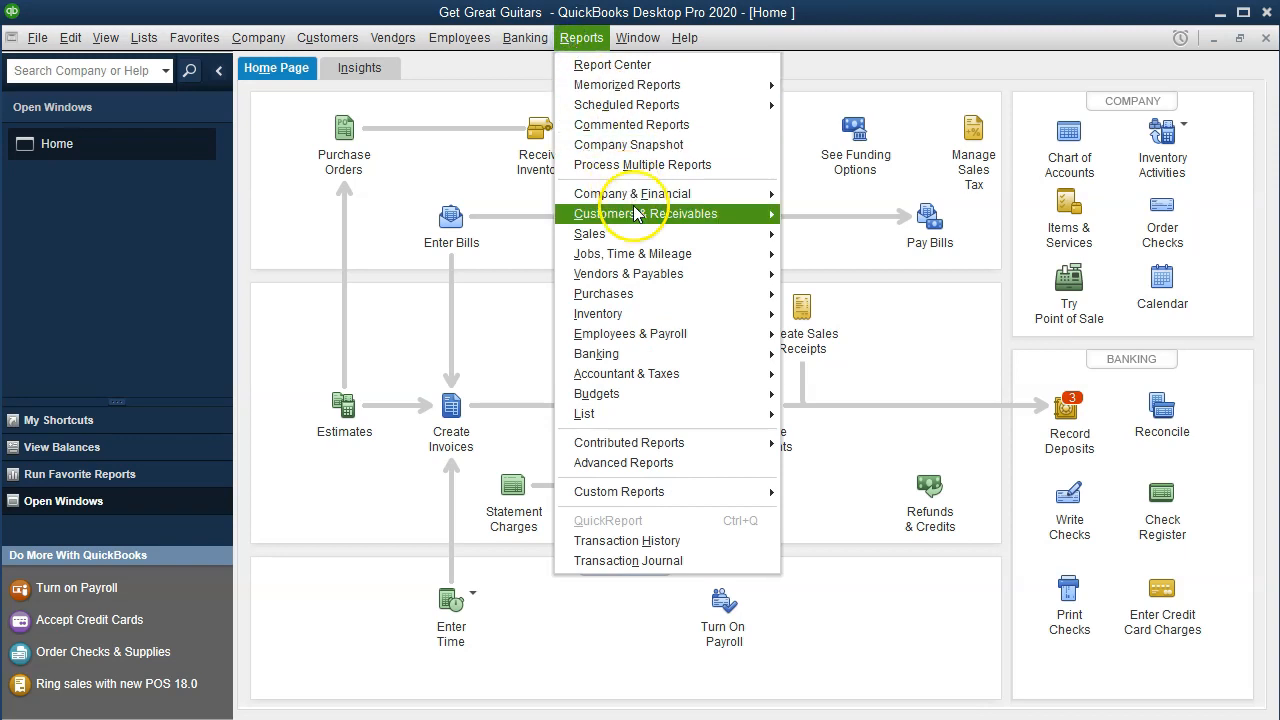
pyautogui.moveTo(640, 200)
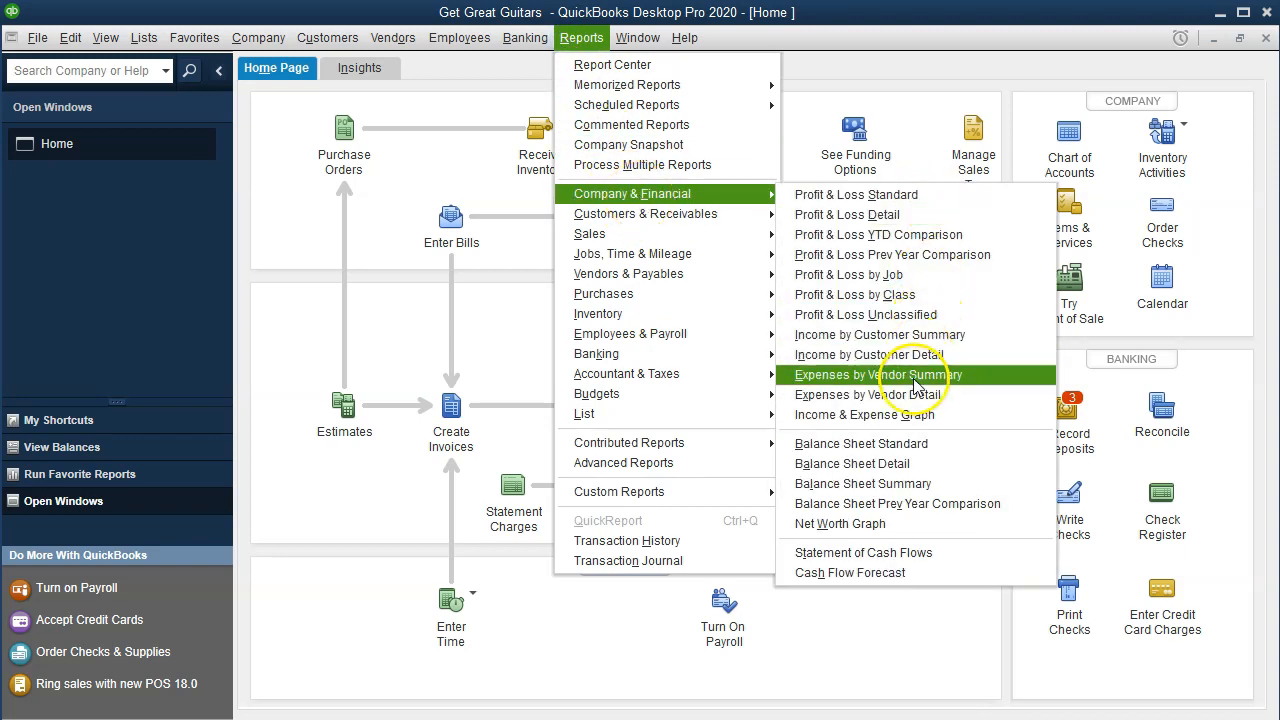
pyautogui.click(913, 444)
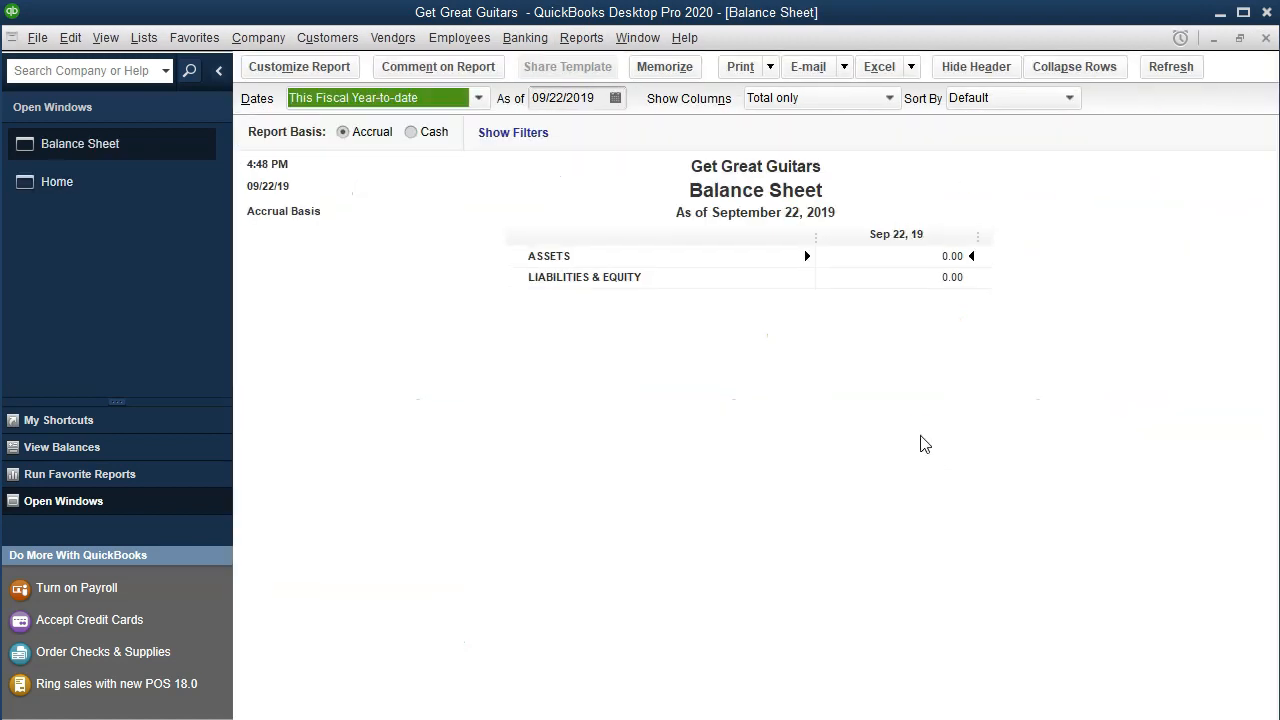
# Step: Customize the Balance Sheet report to cover the date range 01/01/2020 to 12/31/2020
pyautogui.click(271, 67)
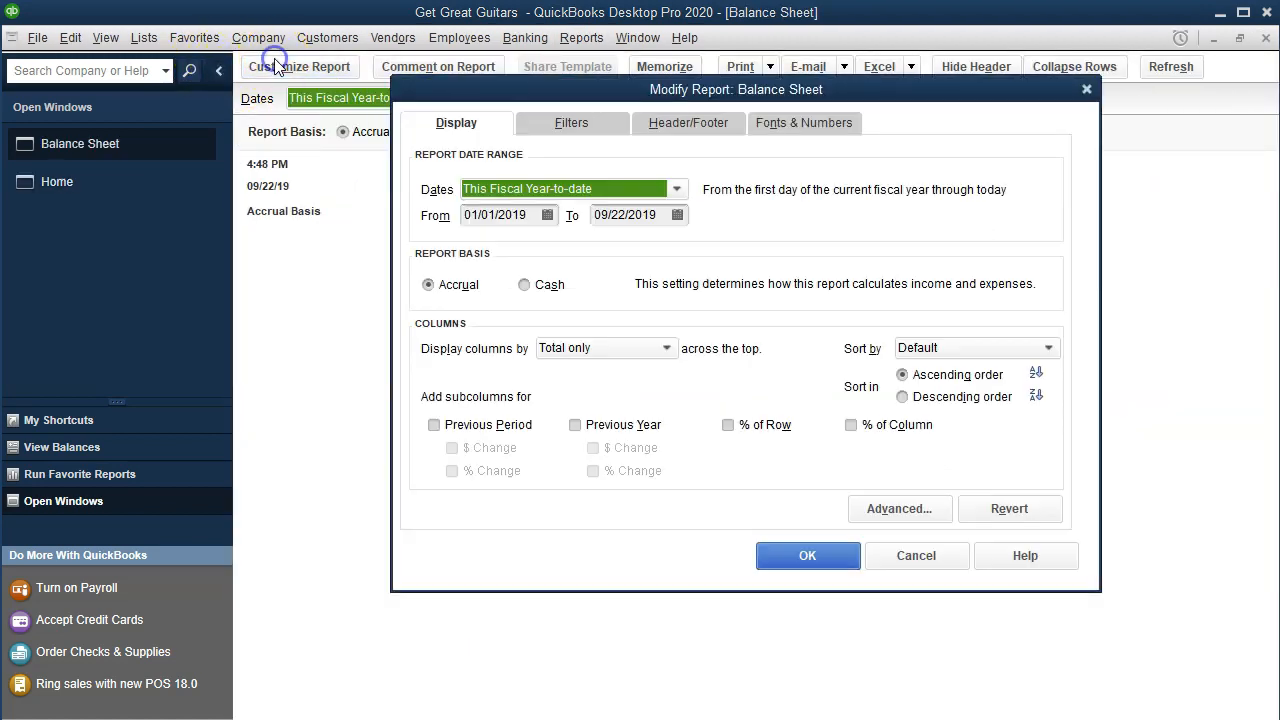
pyautogui.press('Tab')
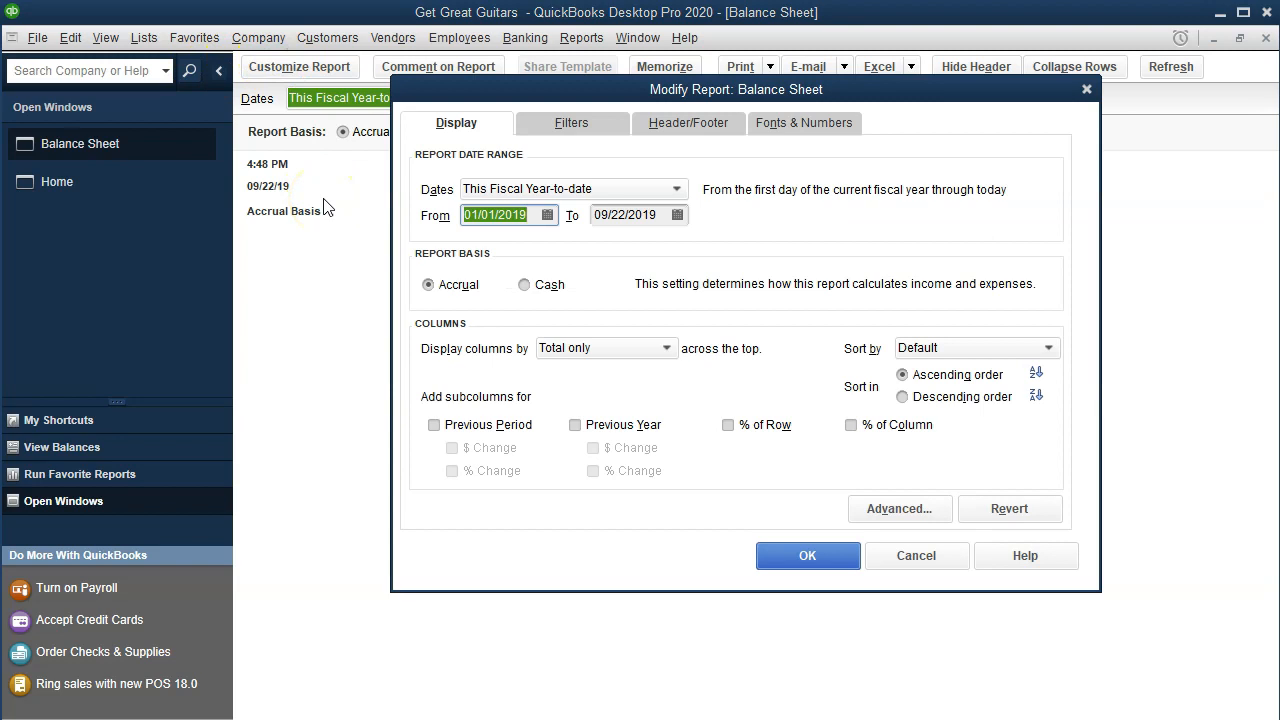
pyautogui.write('010120')
pyautogui.press('Tab')
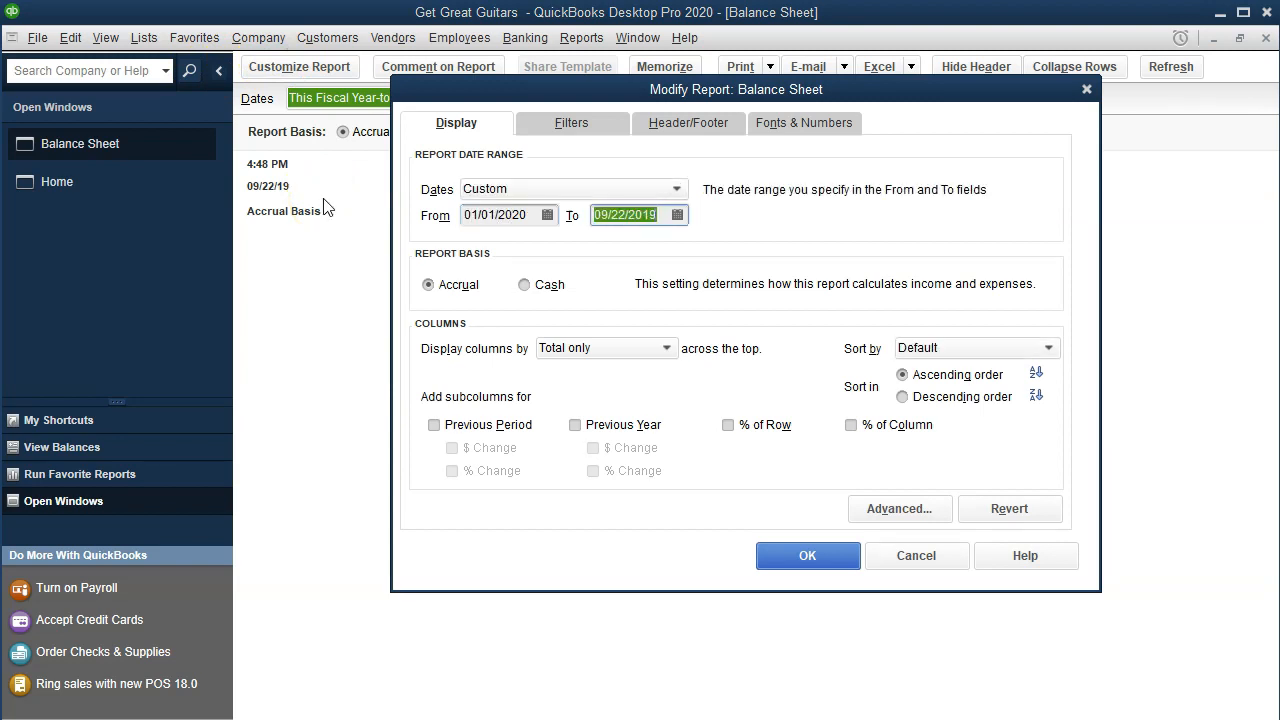
pyautogui.write('123120')
pyautogui.press('Tab')
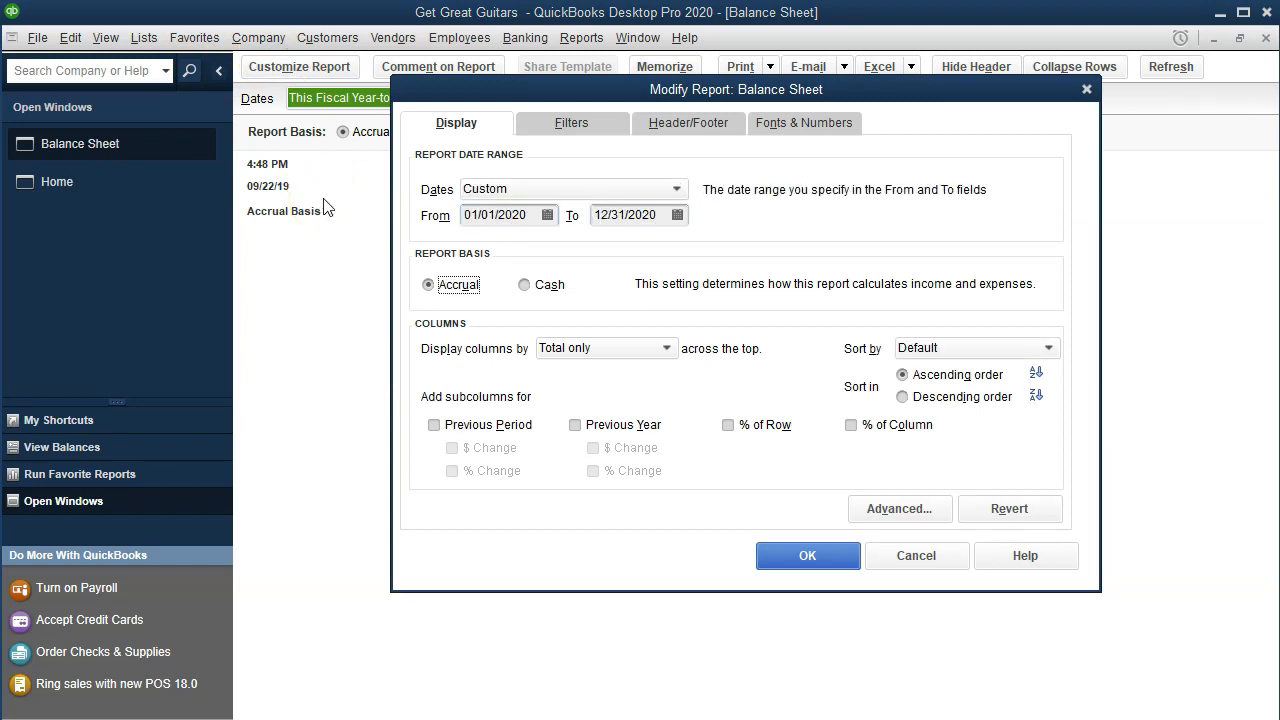
pyautogui.click(790, 568)
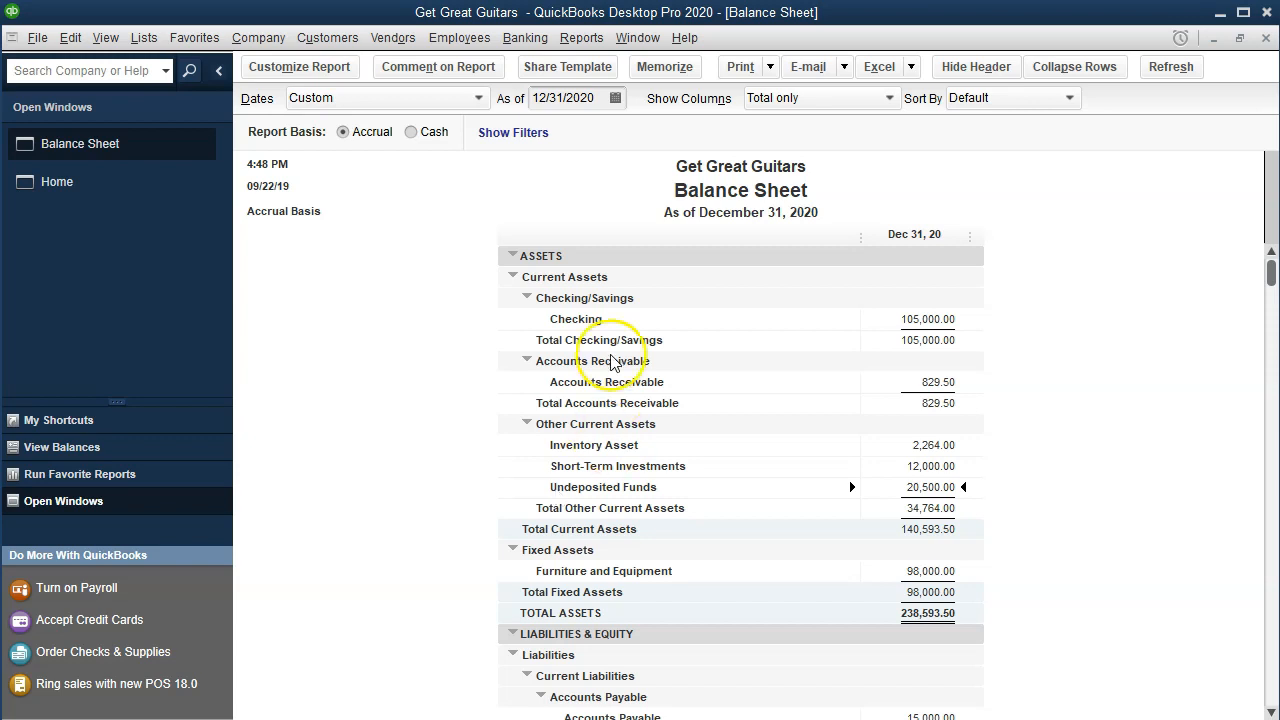
# Step: Run a standard Profit & Loss report for the period 01/01/2020 to 12/31/2020
pyautogui.click(581, 38)
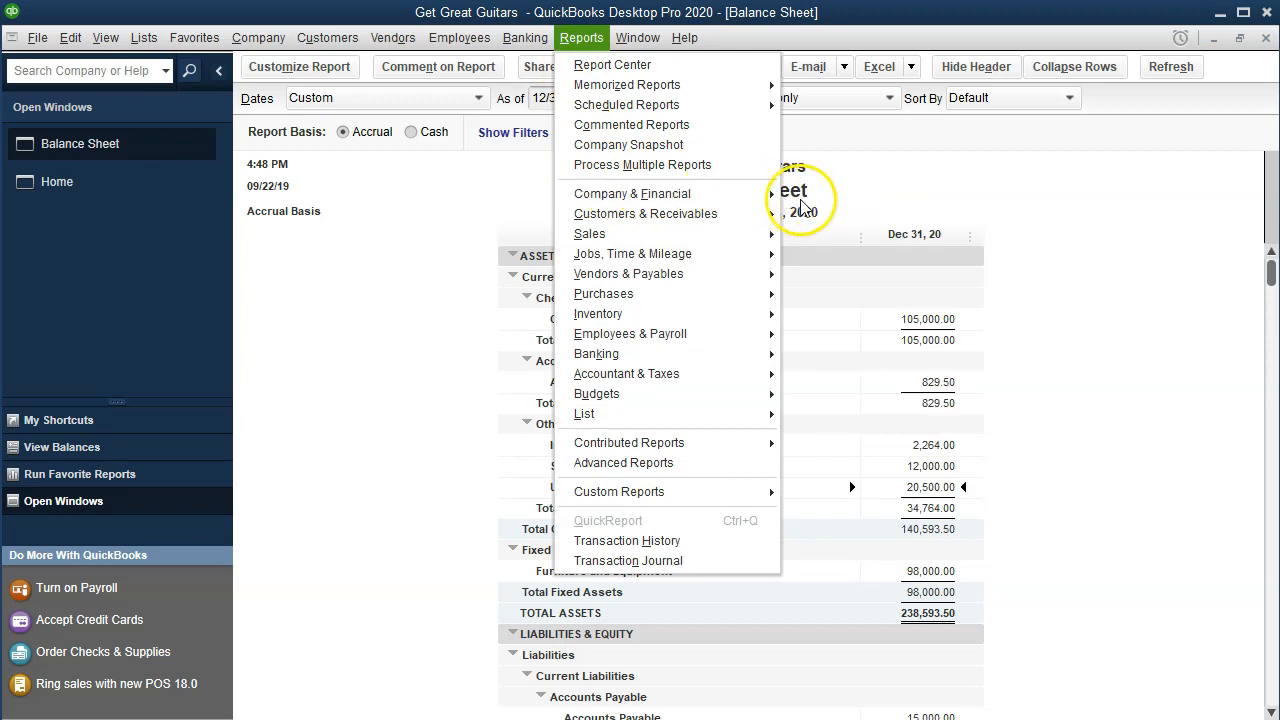
pyautogui.click(799, 199)
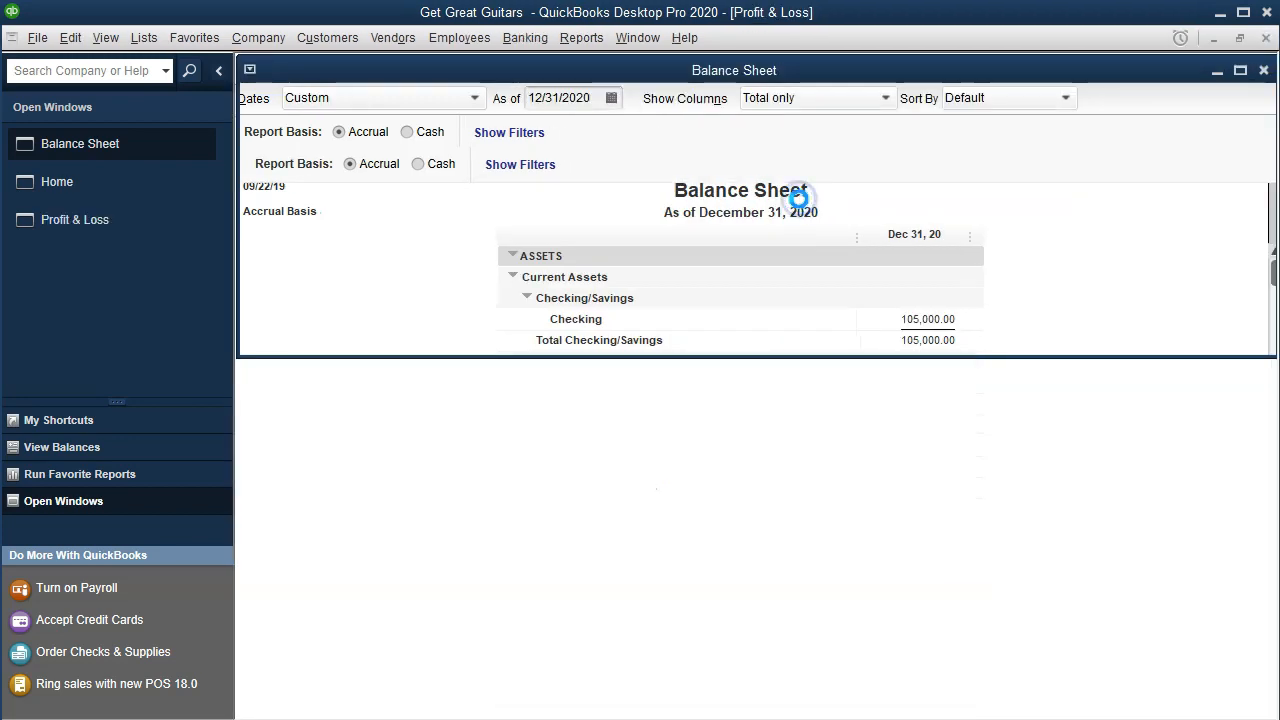
pyautogui.write('01012020')
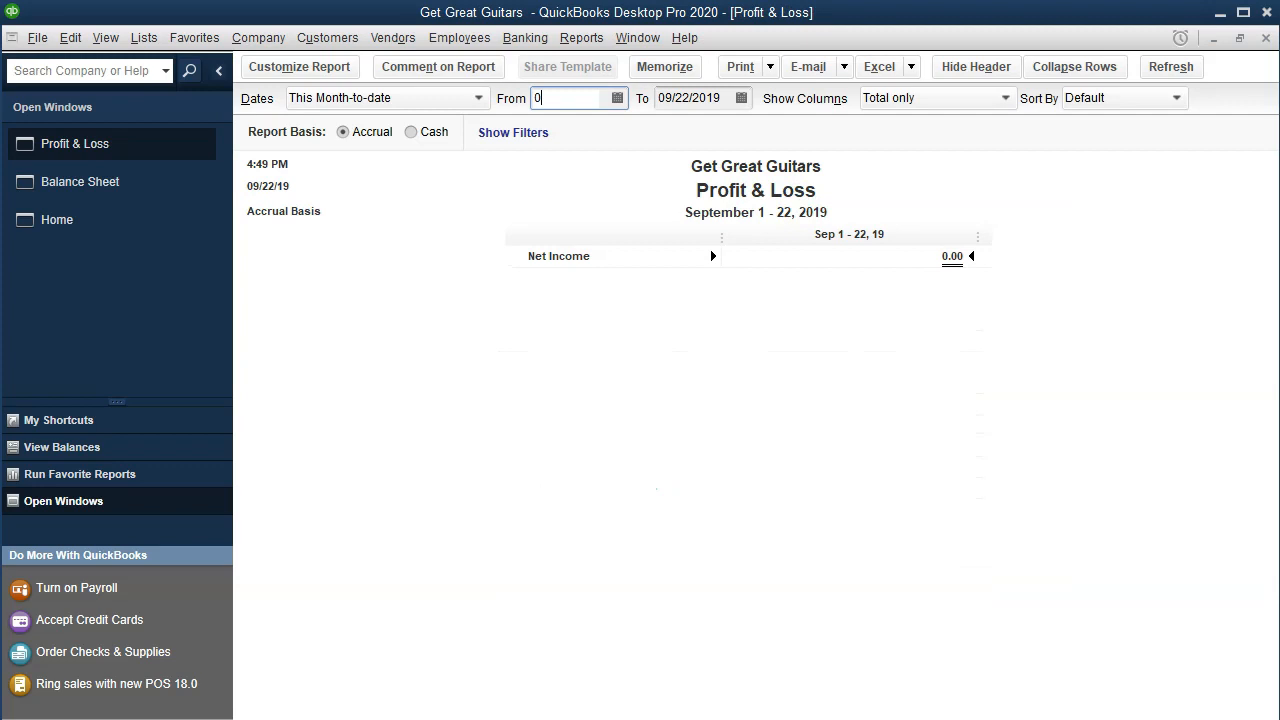
pyautogui.press('Tab')
pyautogui.write('12/31/2020')
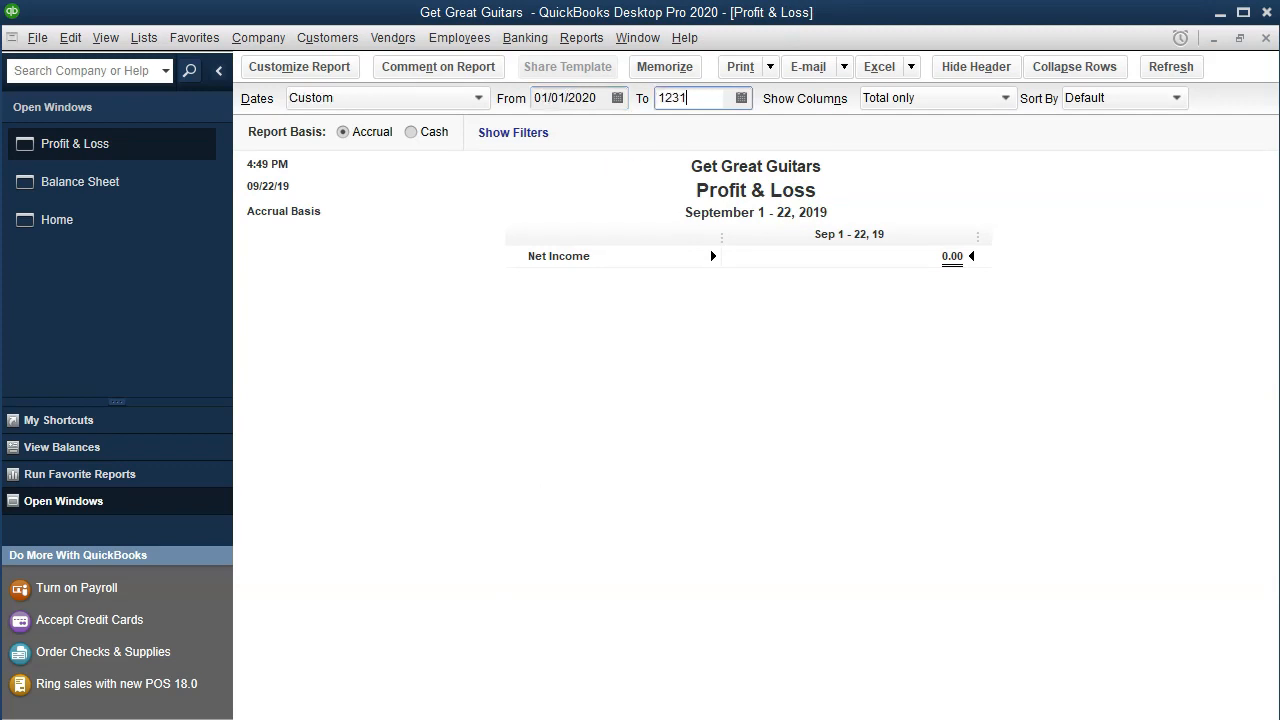
pyautogui.press('Tab')
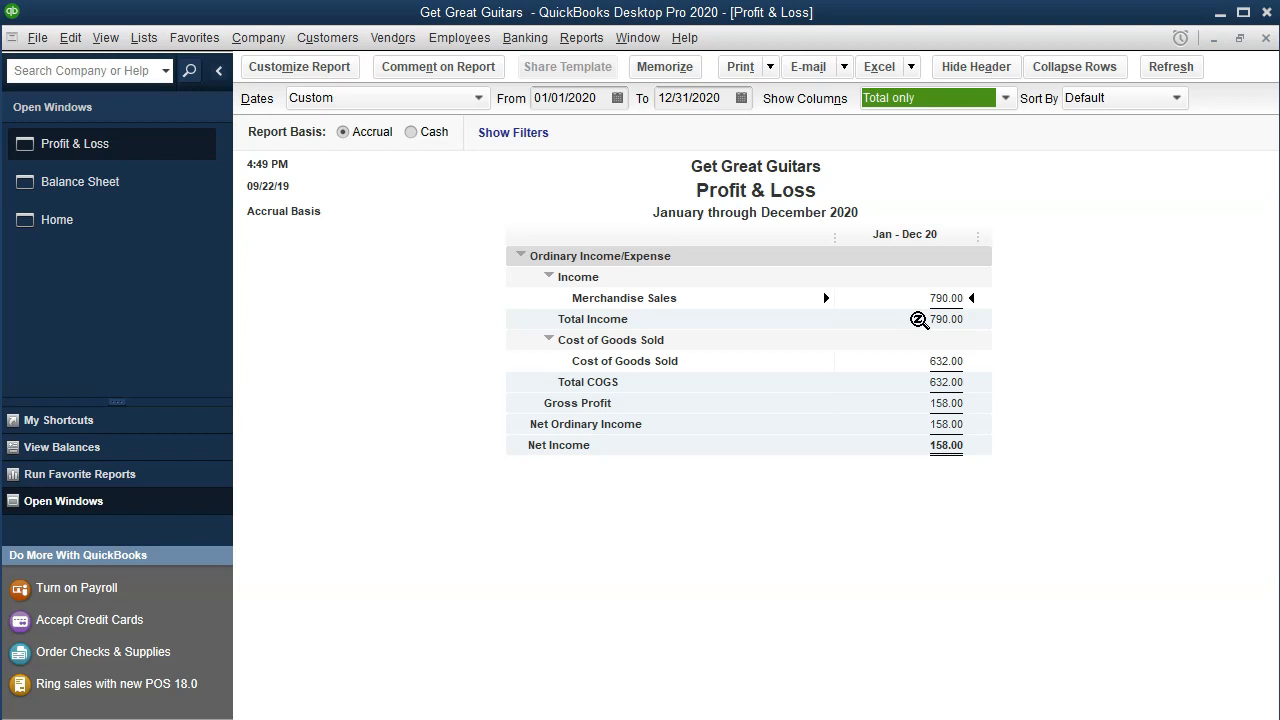
# Step: Check the Inventory Asset line on the Balance Sheet and the Cost of Goods Sold line on the Profit & Loss report
pyautogui.click(154, 203)
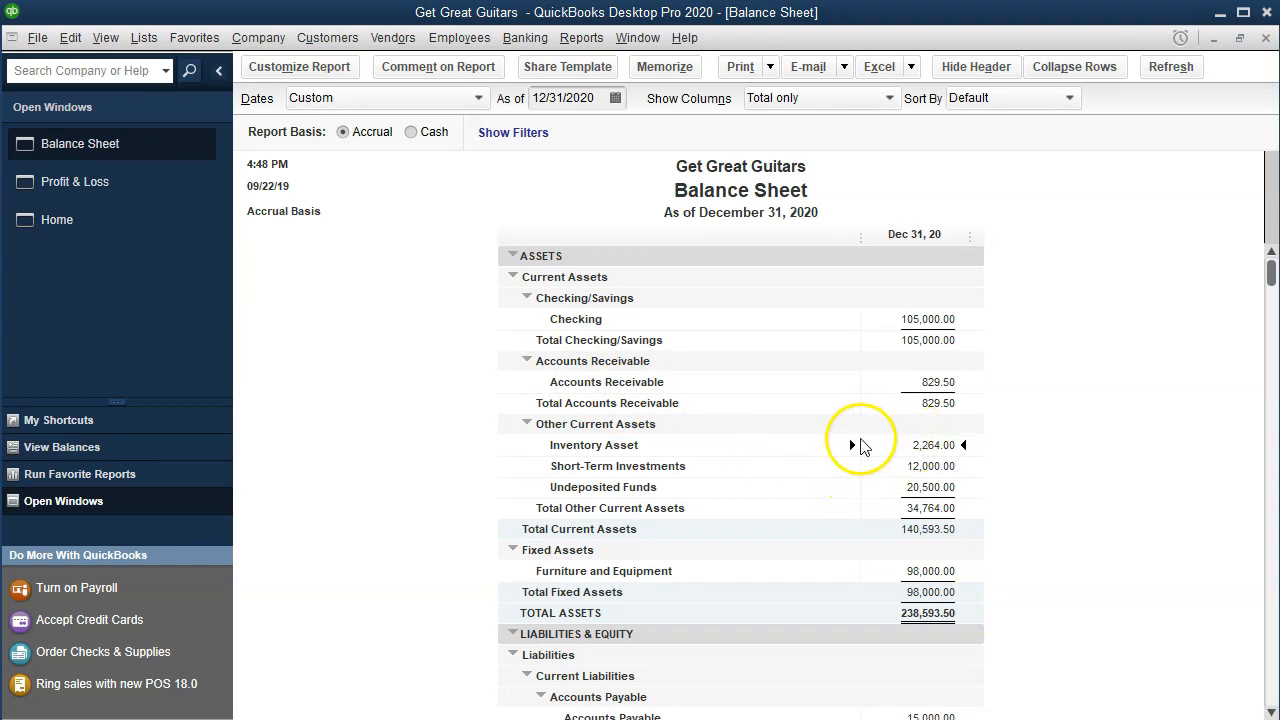
pyautogui.click(108, 196)
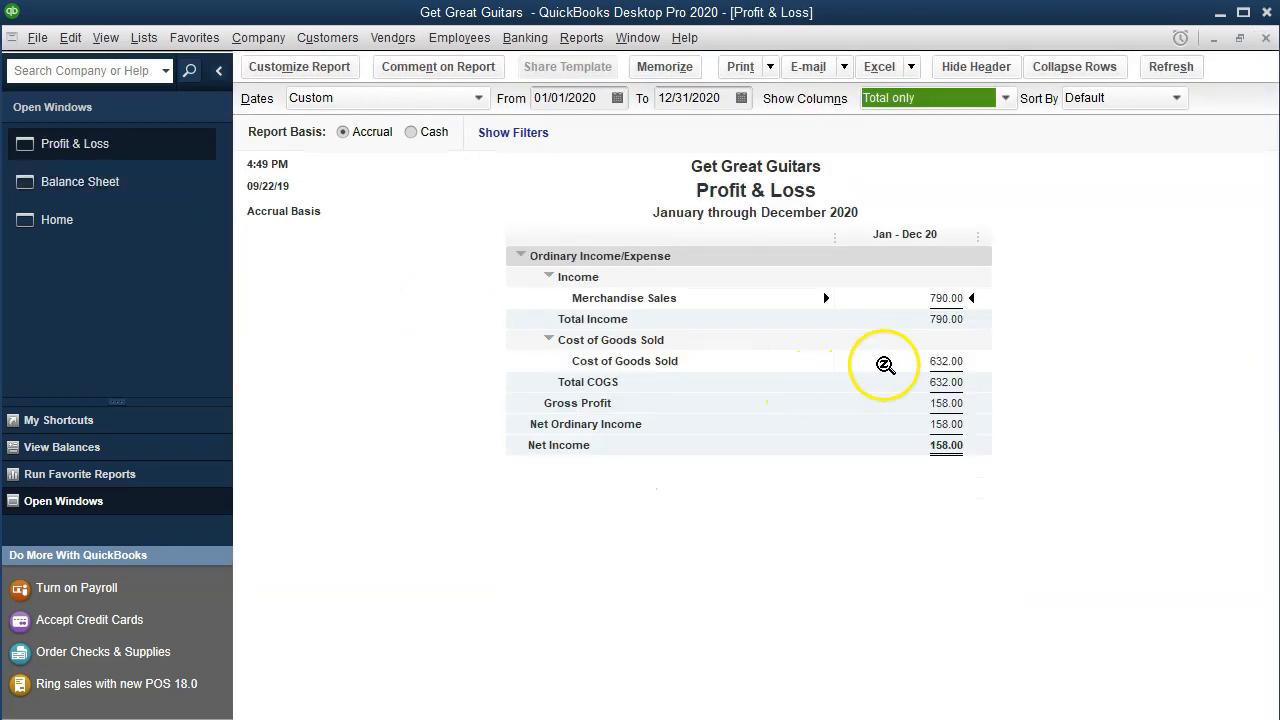
pyautogui.click(924, 359)
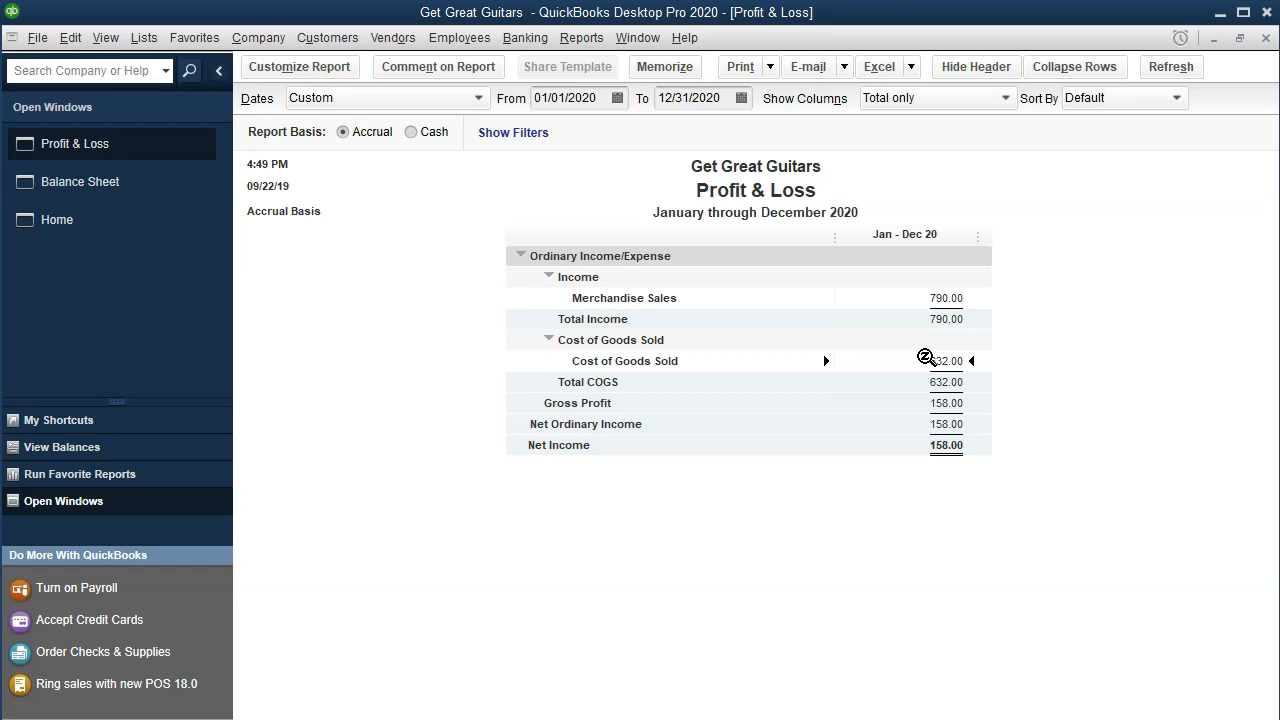
# Step: Run a Trial Balance report for the period 01/01/2020 to 12/31/2020
pyautogui.click(585, 40)
pyautogui.click(613, 86)
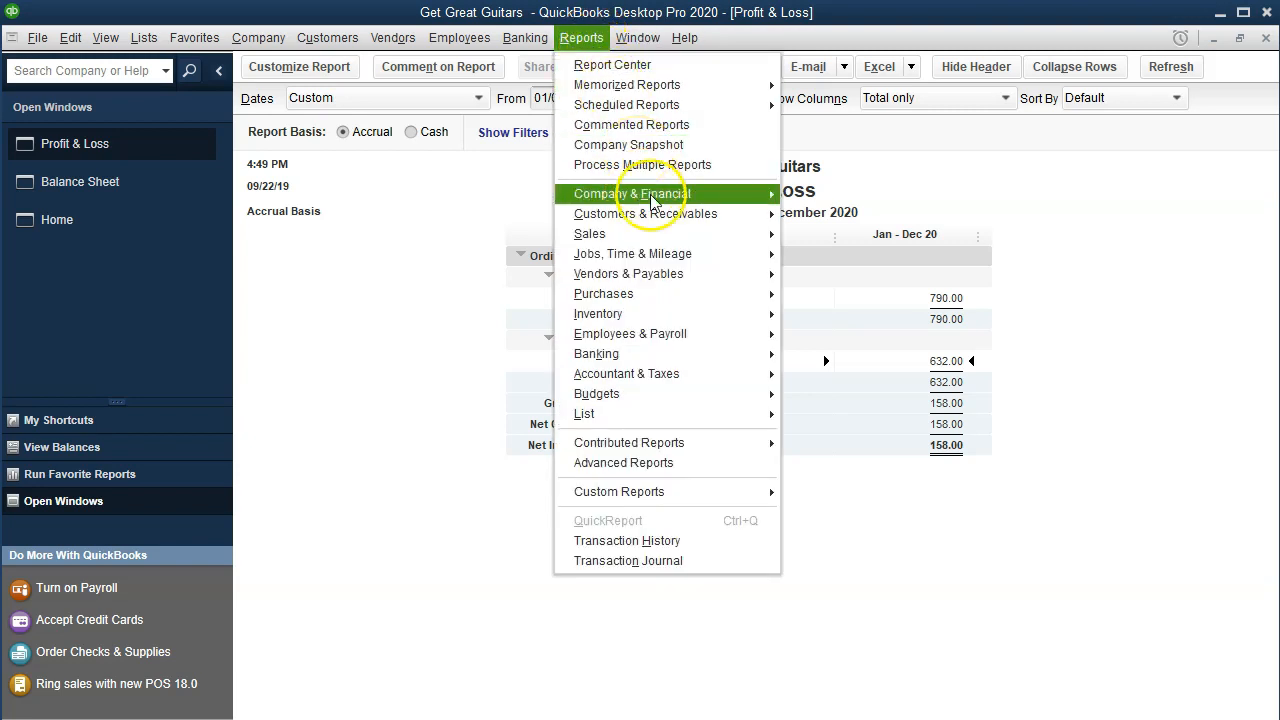
pyautogui.moveTo(712, 378)
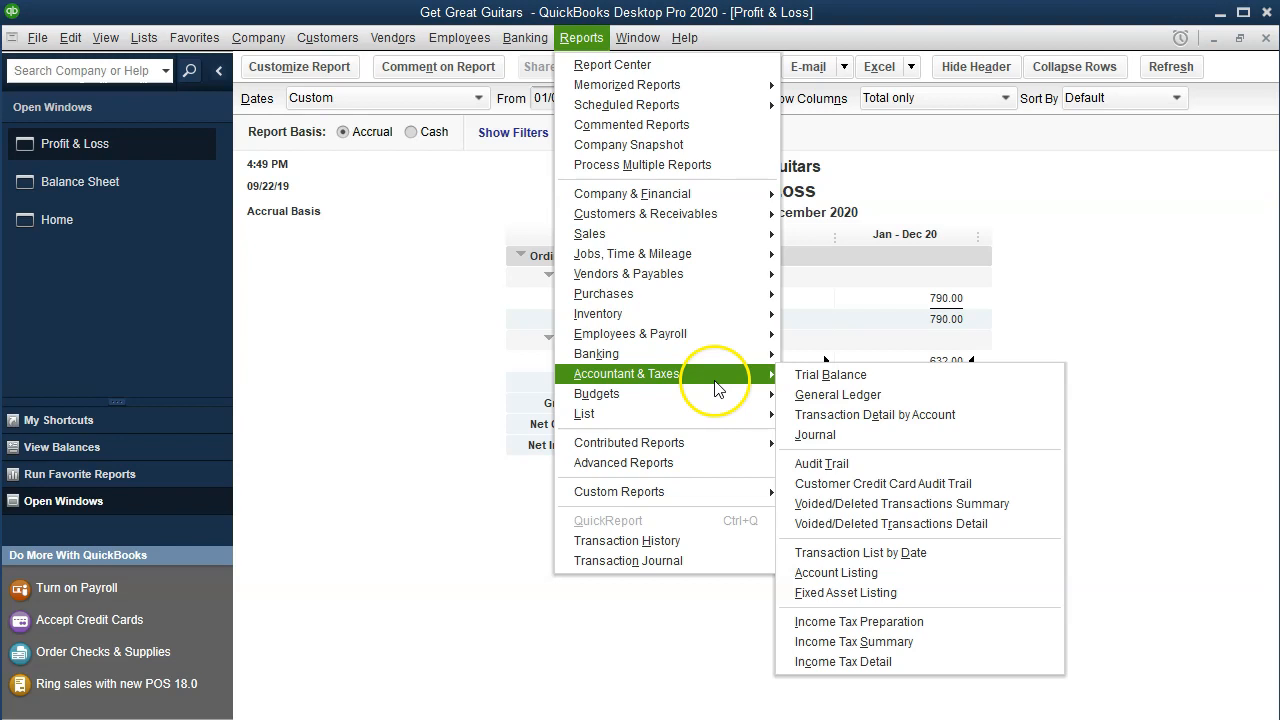
pyautogui.click(873, 386)
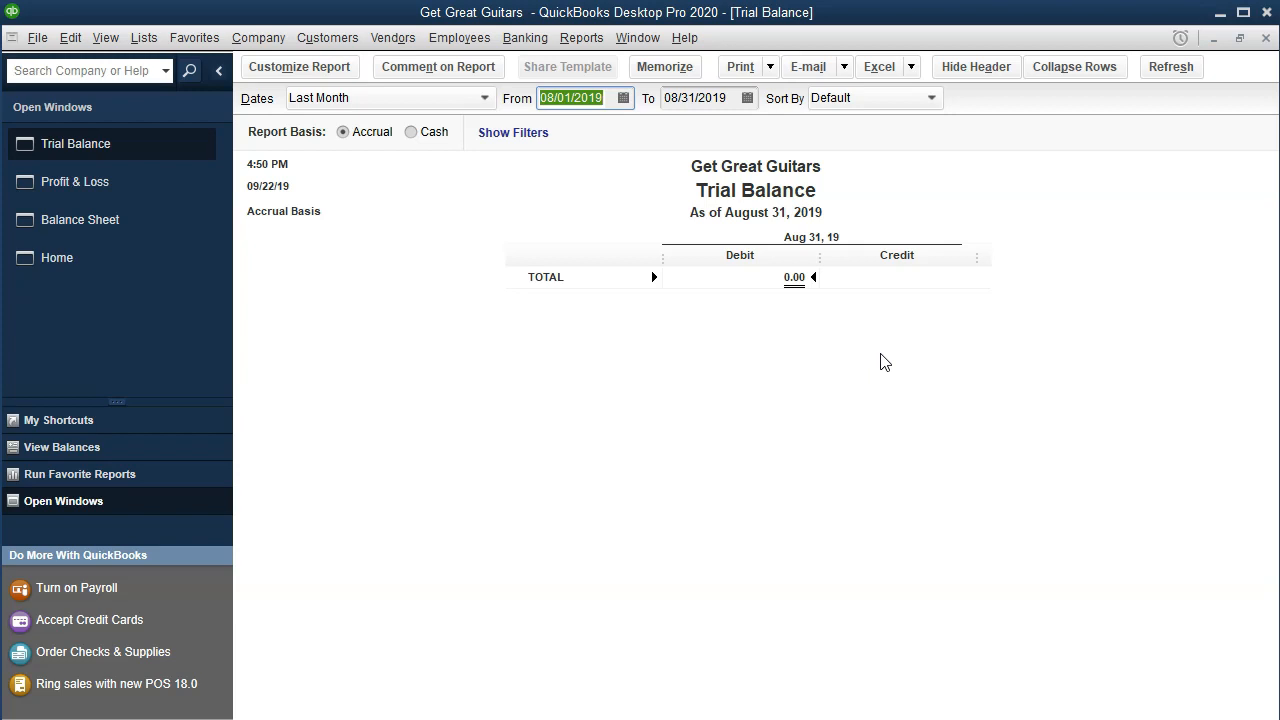
pyautogui.write('01012020')
pyautogui.press('Tab')
pyautogui.write('12312020')
pyautogui.press('Tab')
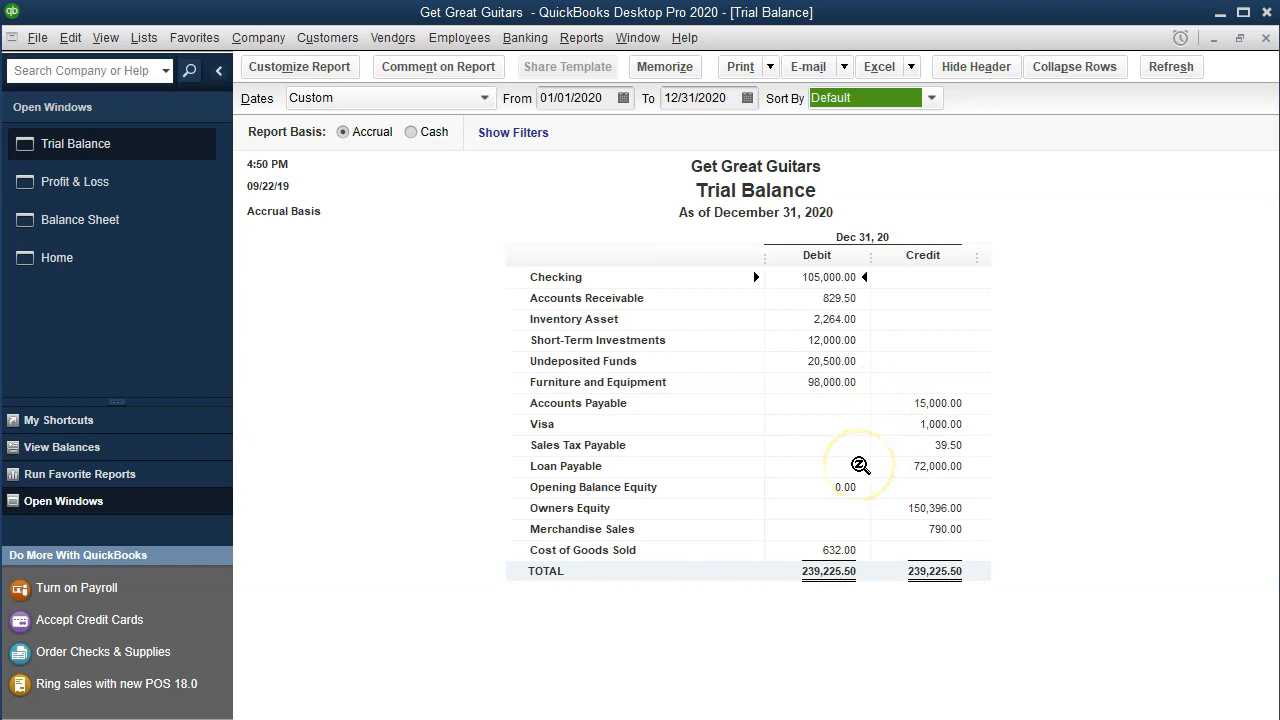
# Step: Start a new sales receipt from the home page and quick-add Sring Music as its customer
pyautogui.click(101, 272)
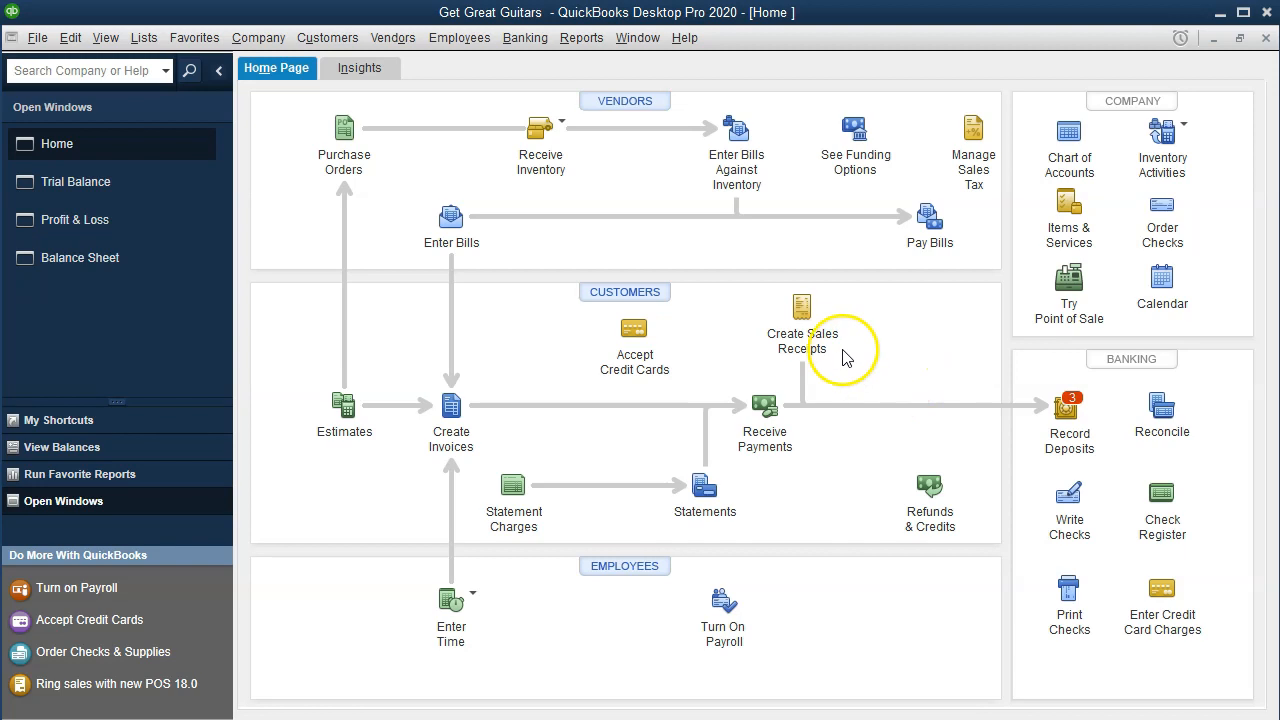
pyautogui.click(802, 320)
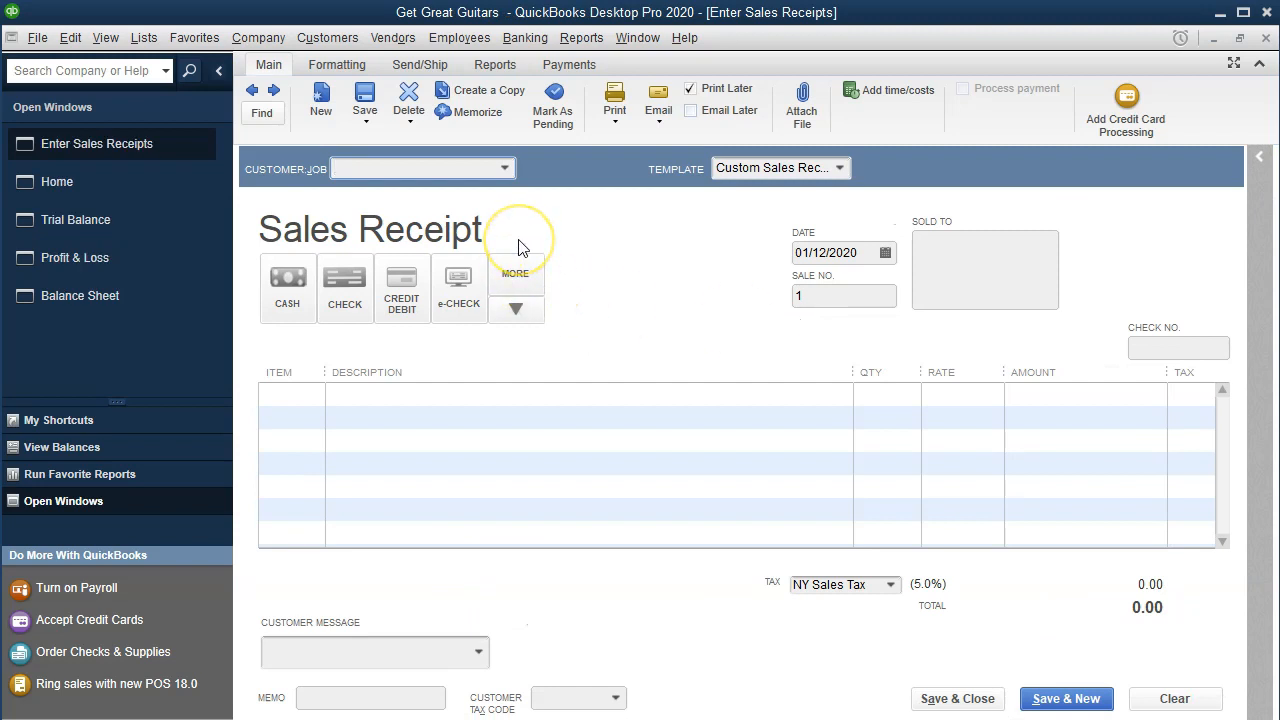
pyautogui.click(506, 169)
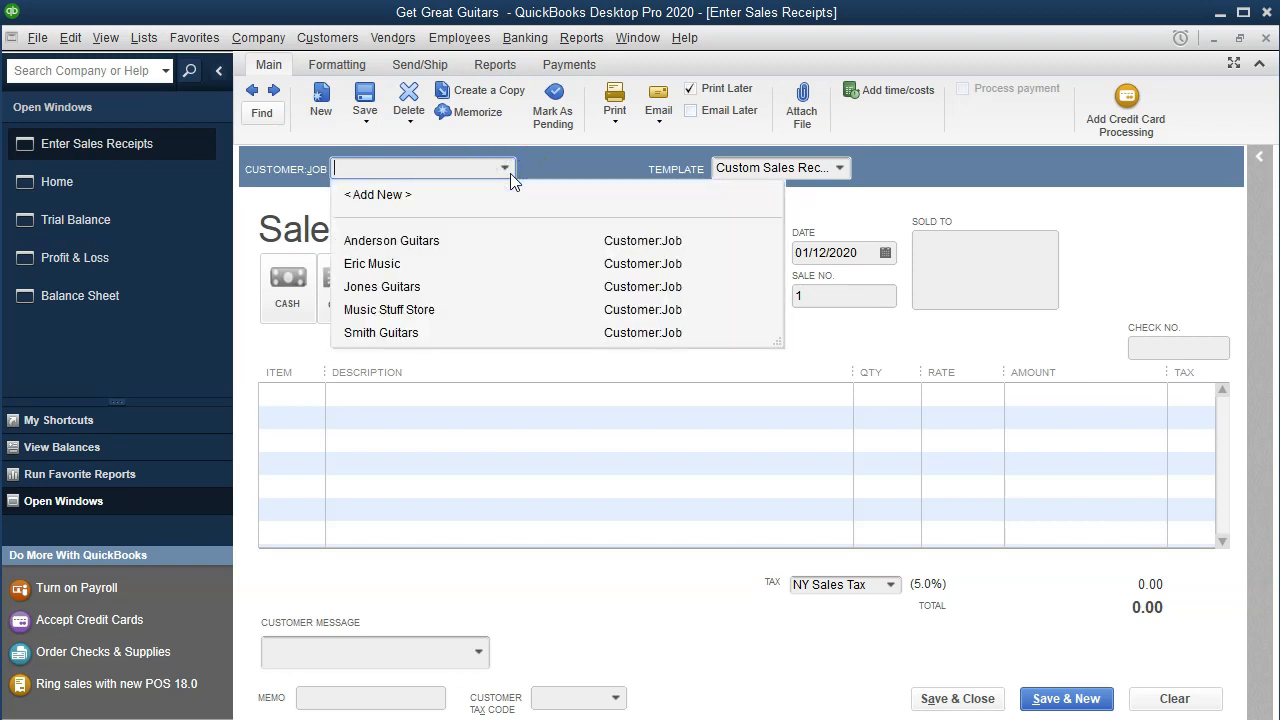
pyautogui.write('Sring Music')
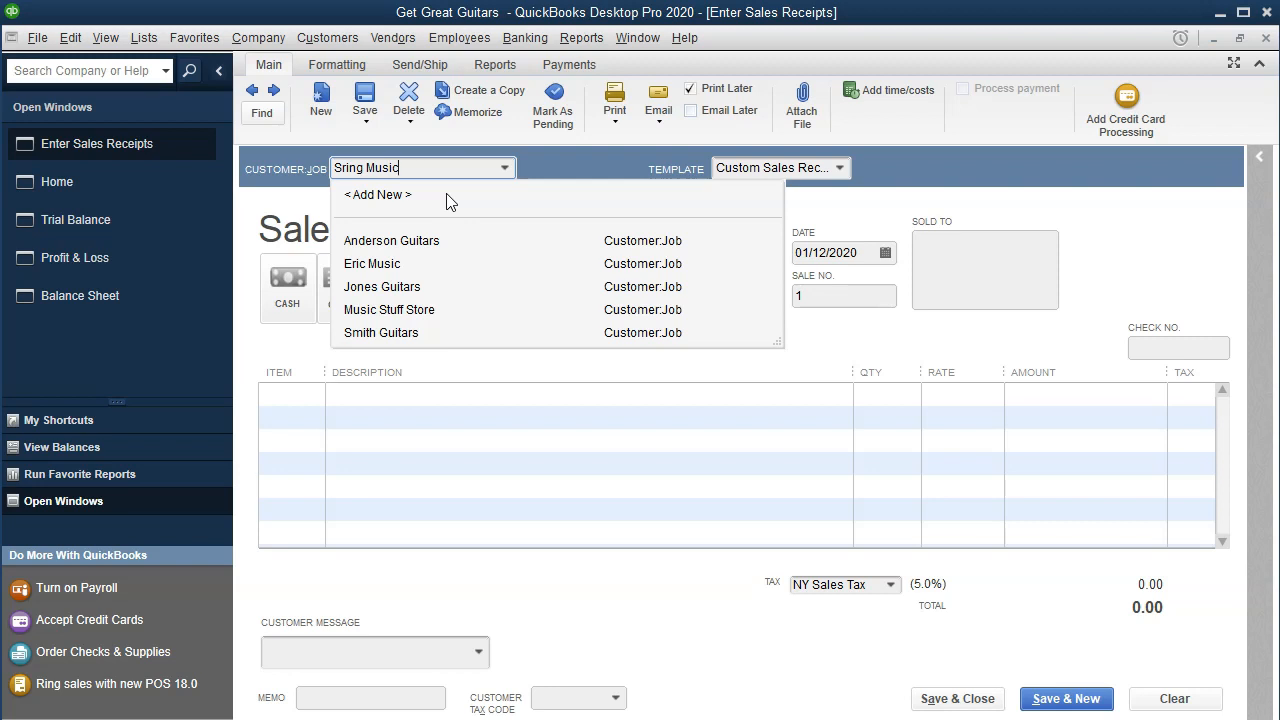
pyautogui.press('Tab')
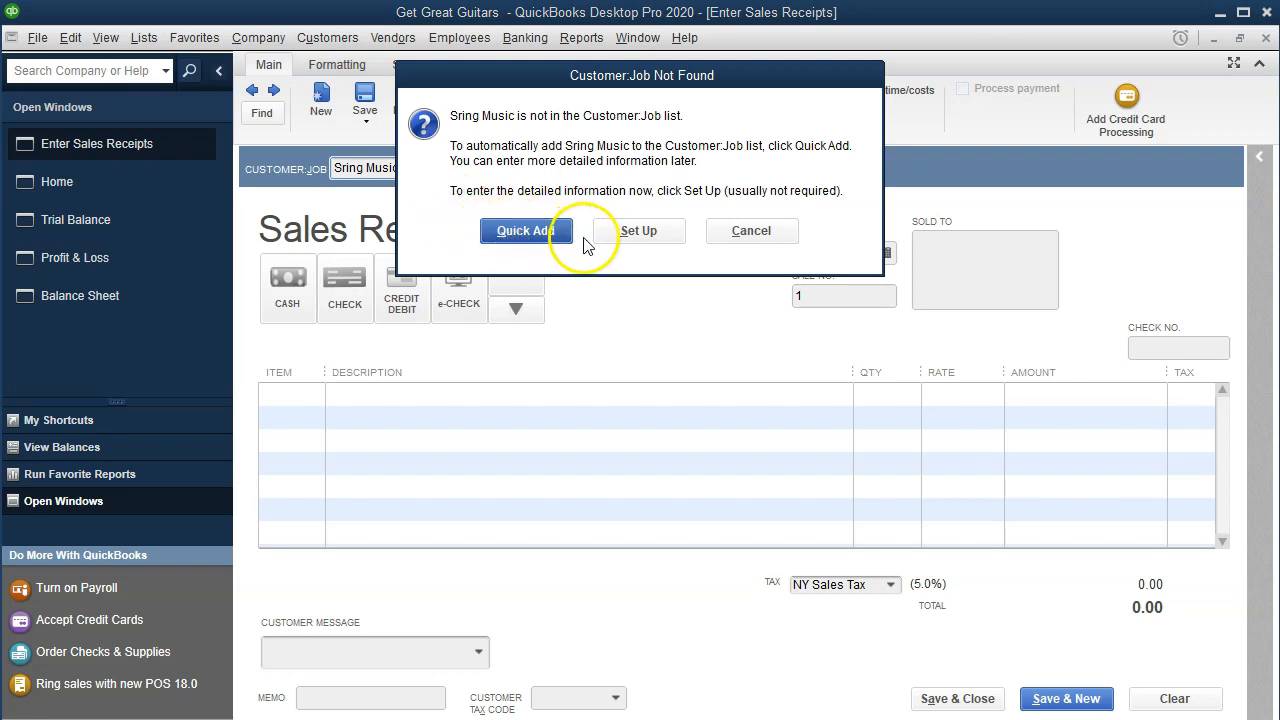
pyautogui.click(525, 231)
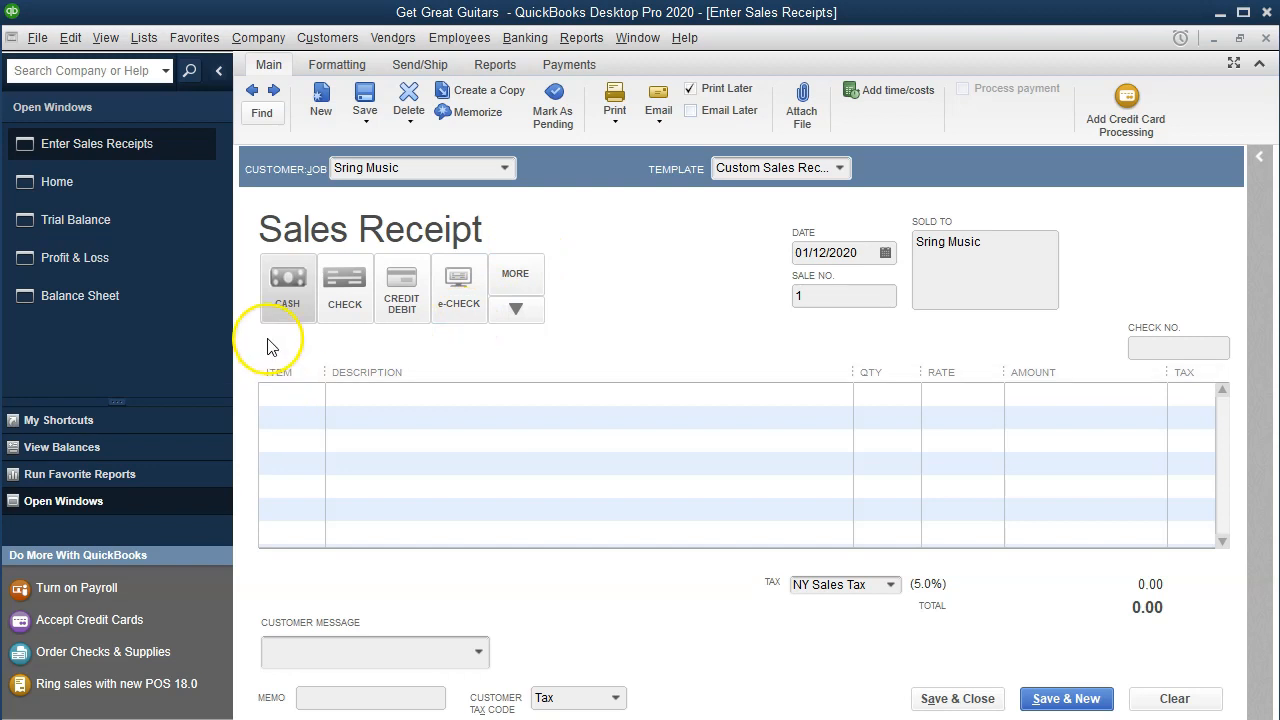
# Step: Set the sales receipt's payment method to cash and its date to 01/16/2020
pyautogui.click(277, 289)
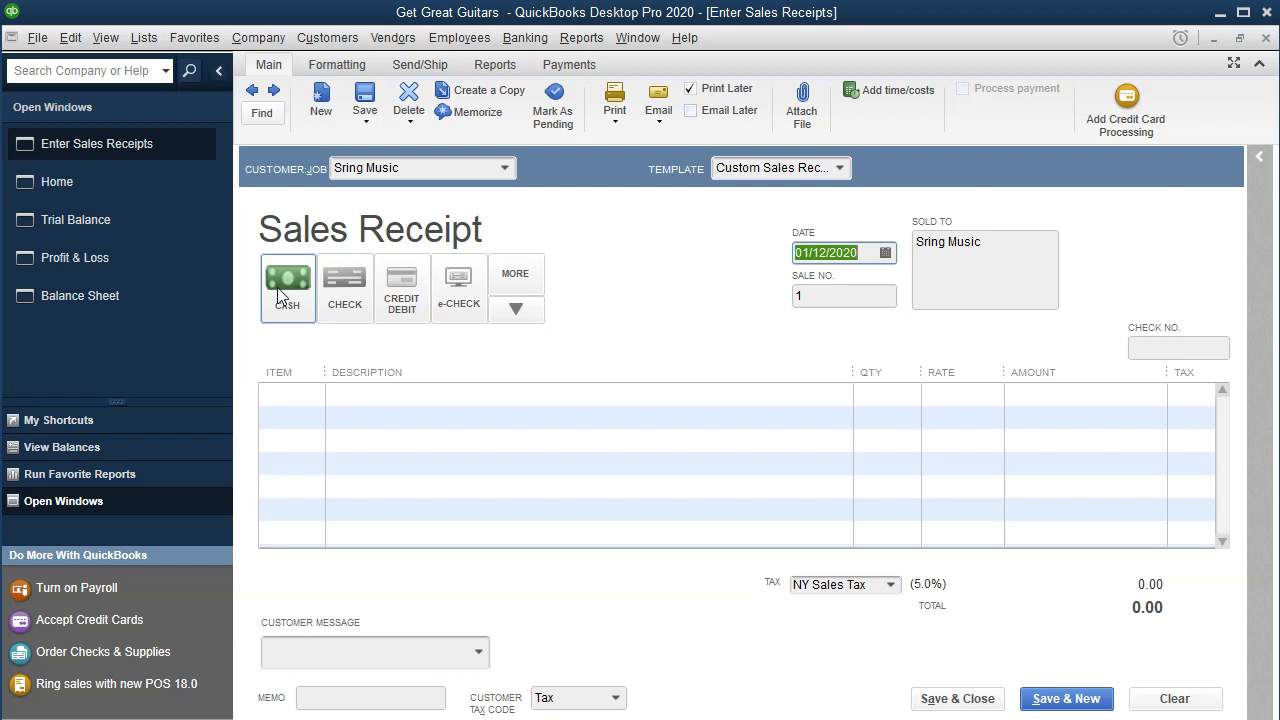
pyautogui.press('+')
pyautogui.press('+')
pyautogui.press('+')
pyautogui.press('Tab')
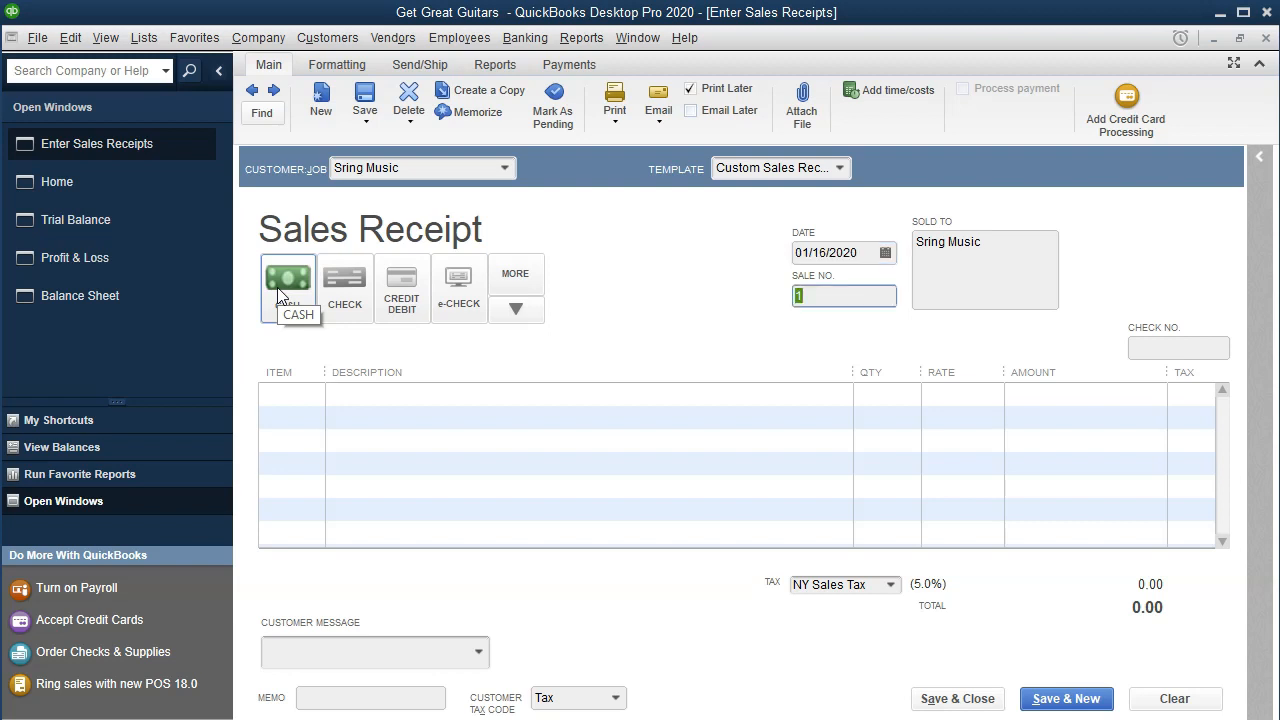
# Step: Add the inventory item EPSH, Epiphone Semi-Hollowbody, to the first line of the sales receipt
pyautogui.press('Tab')
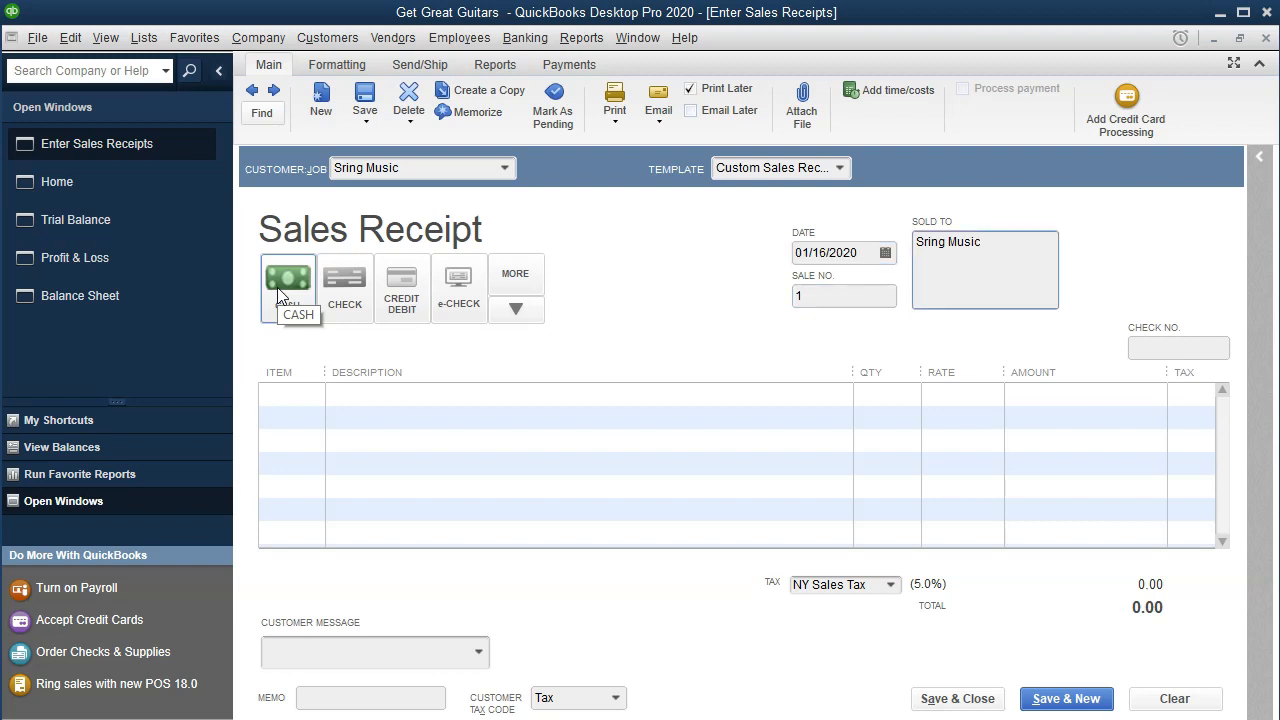
pyautogui.press('Tab')
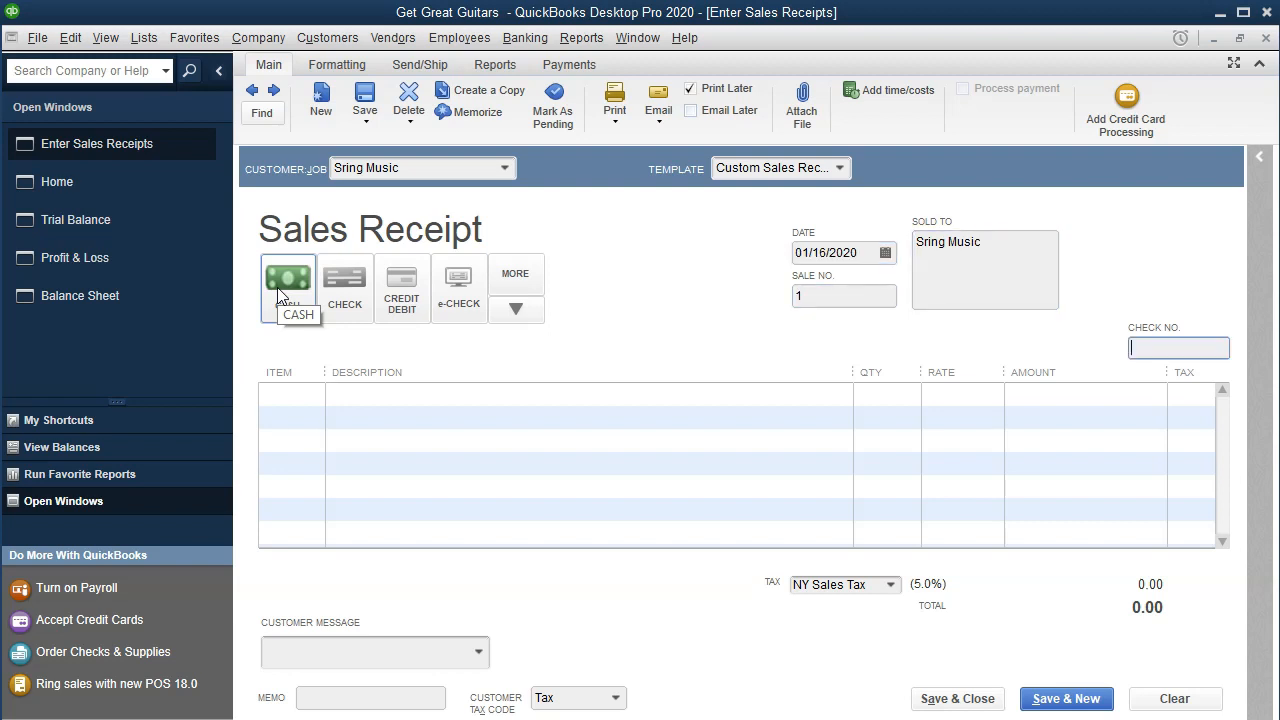
pyautogui.press('Tab')
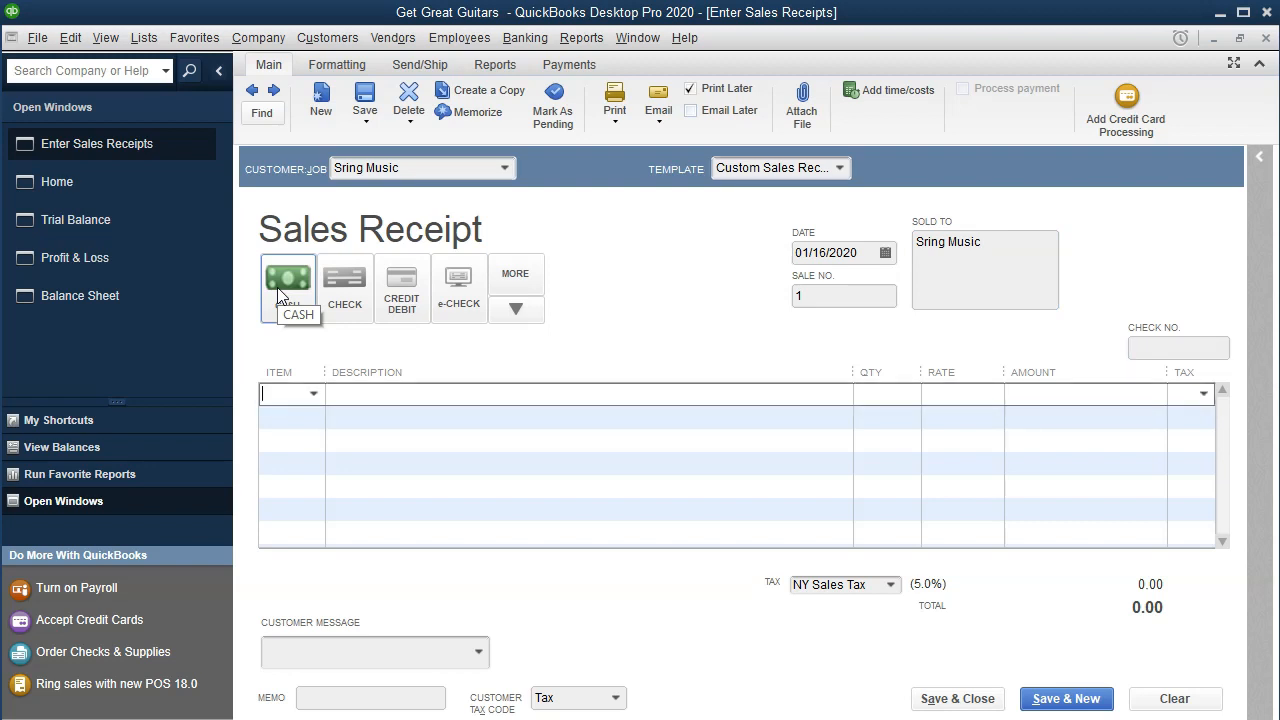
pyautogui.click(380, 568)
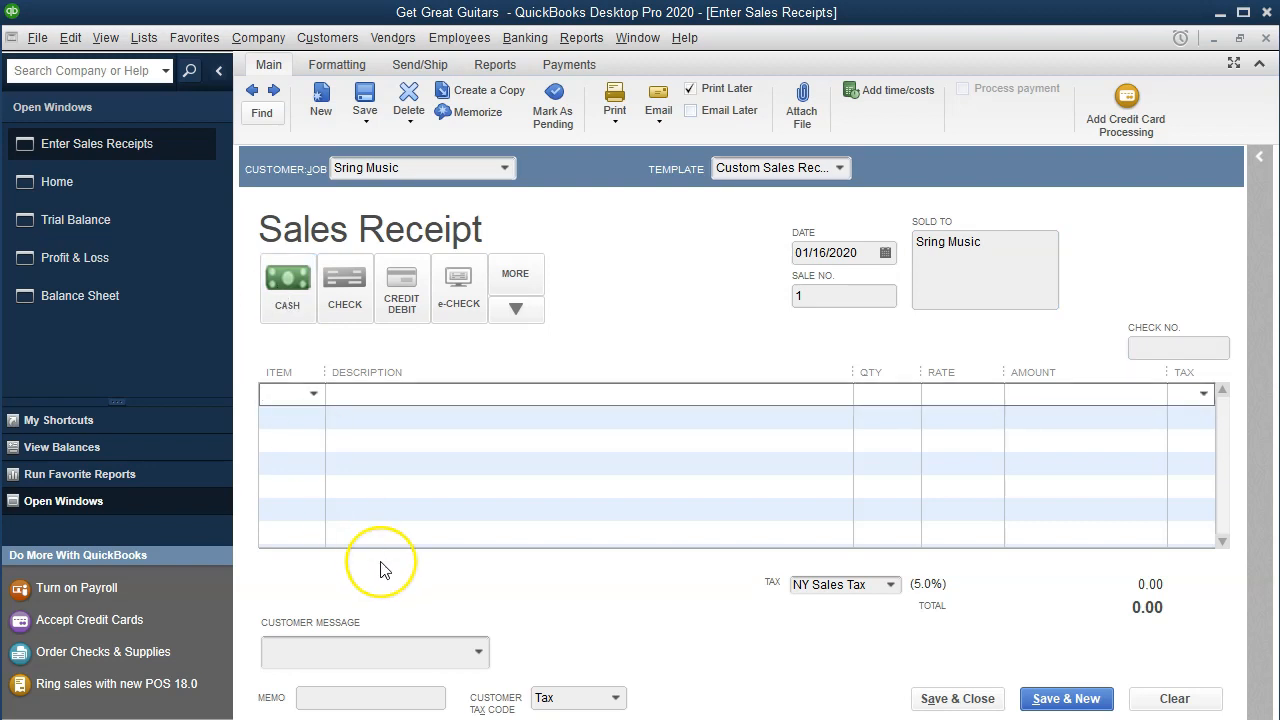
pyautogui.click(313, 394)
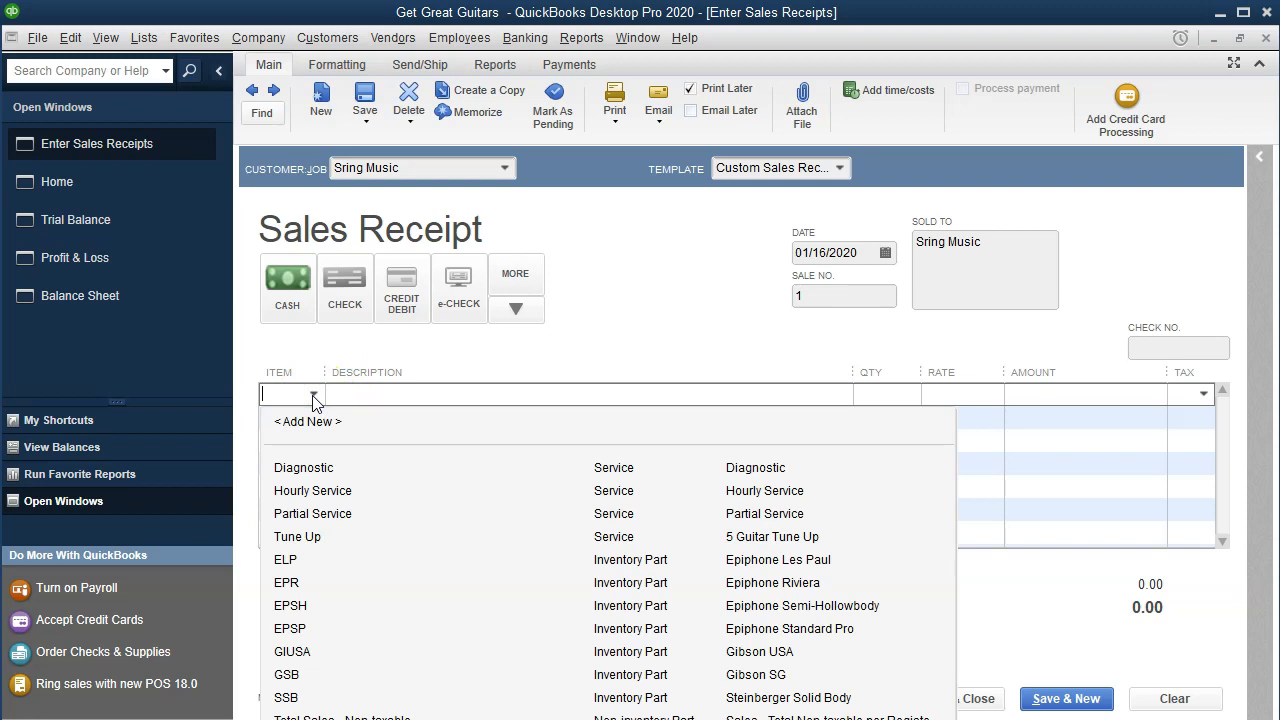
pyautogui.click(770, 605)
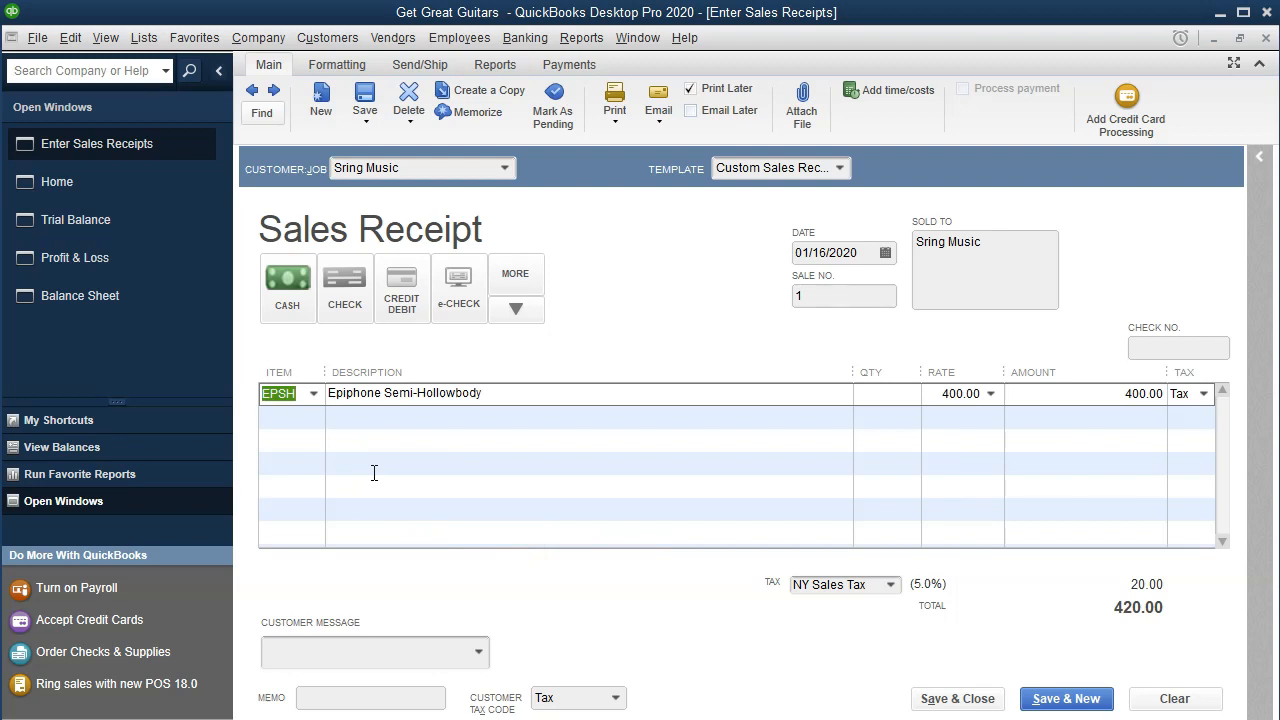
# Step: Set the quantity of the EPSH line on the sales receipt to 1
pyautogui.press('Tab')
pyautogui.press('Tab')
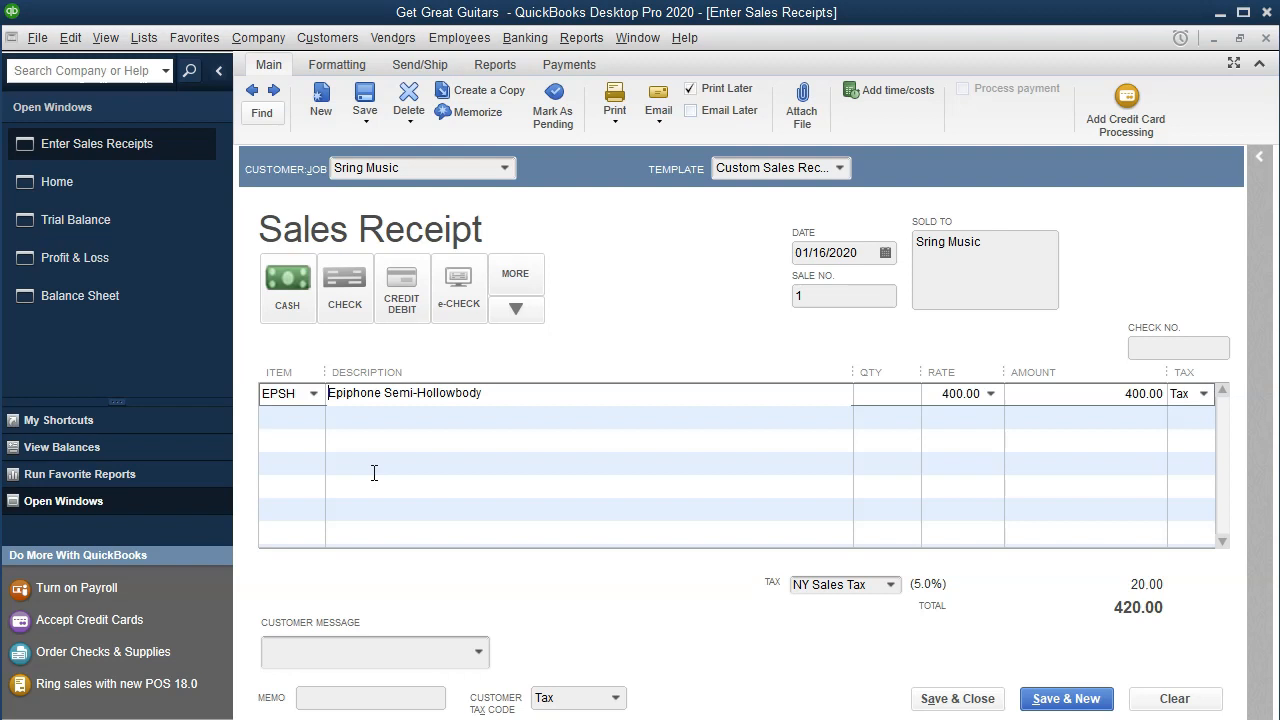
pyautogui.write('1')
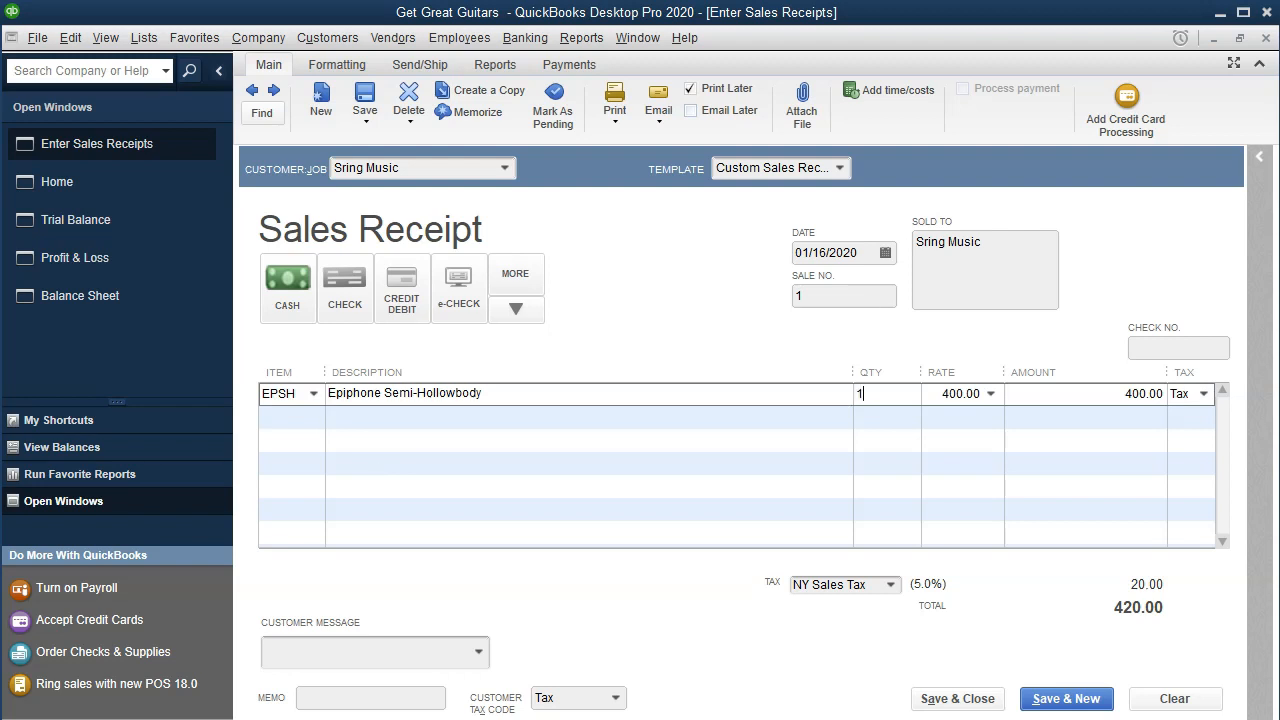
pyautogui.press('Tab')
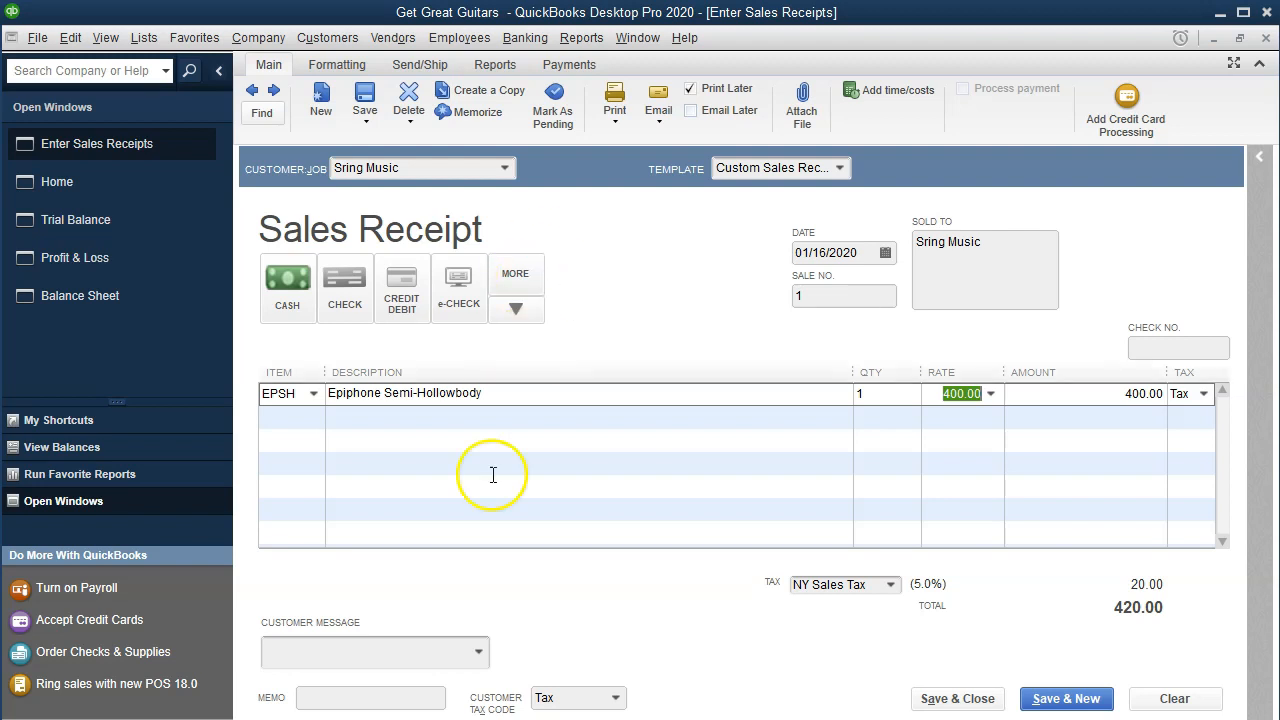
pyautogui.click(173, 634)
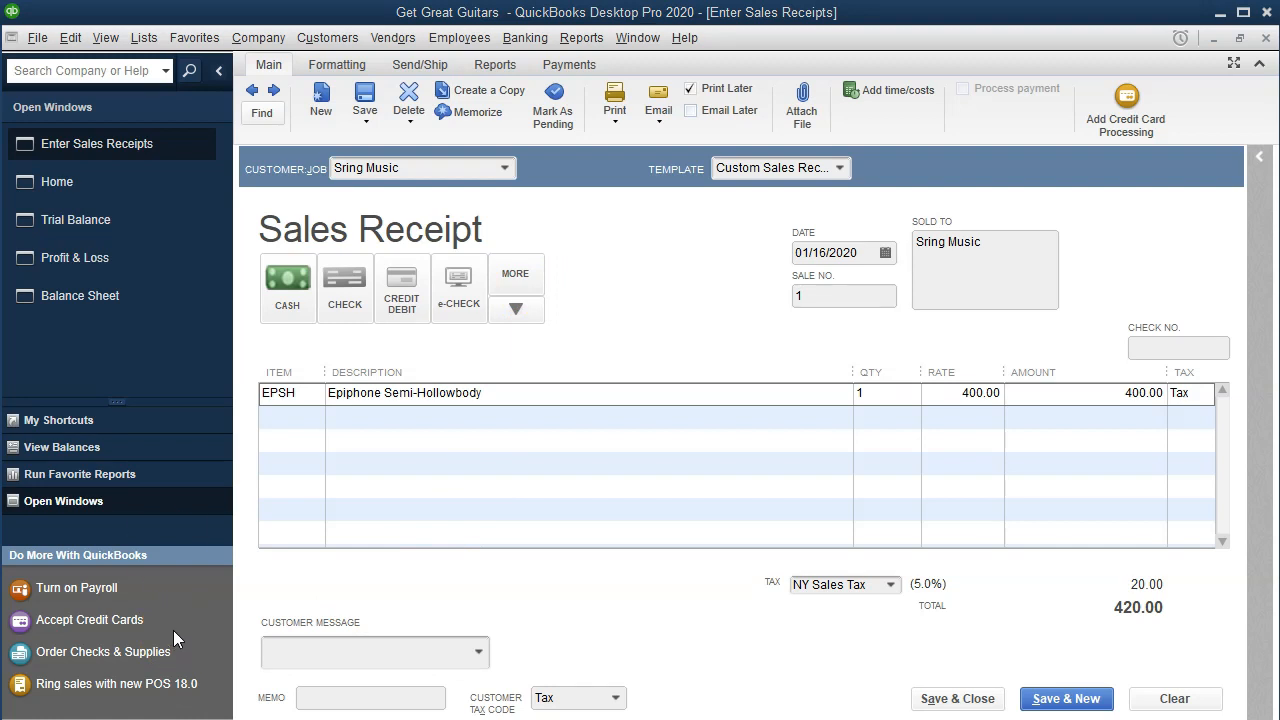
# Step: Review the company preferences for Payments, checking the Undeposited Funds default deposit option, and close them without changes
pyautogui.click(70, 40)
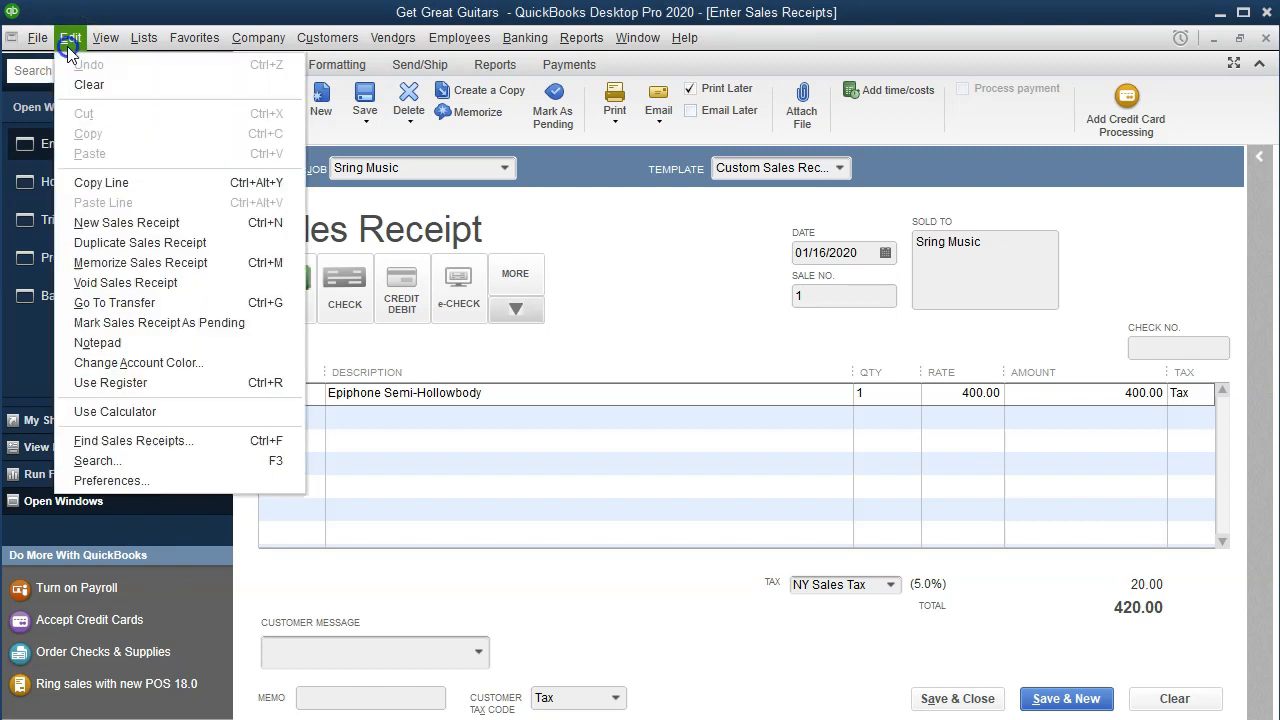
pyautogui.click(150, 480)
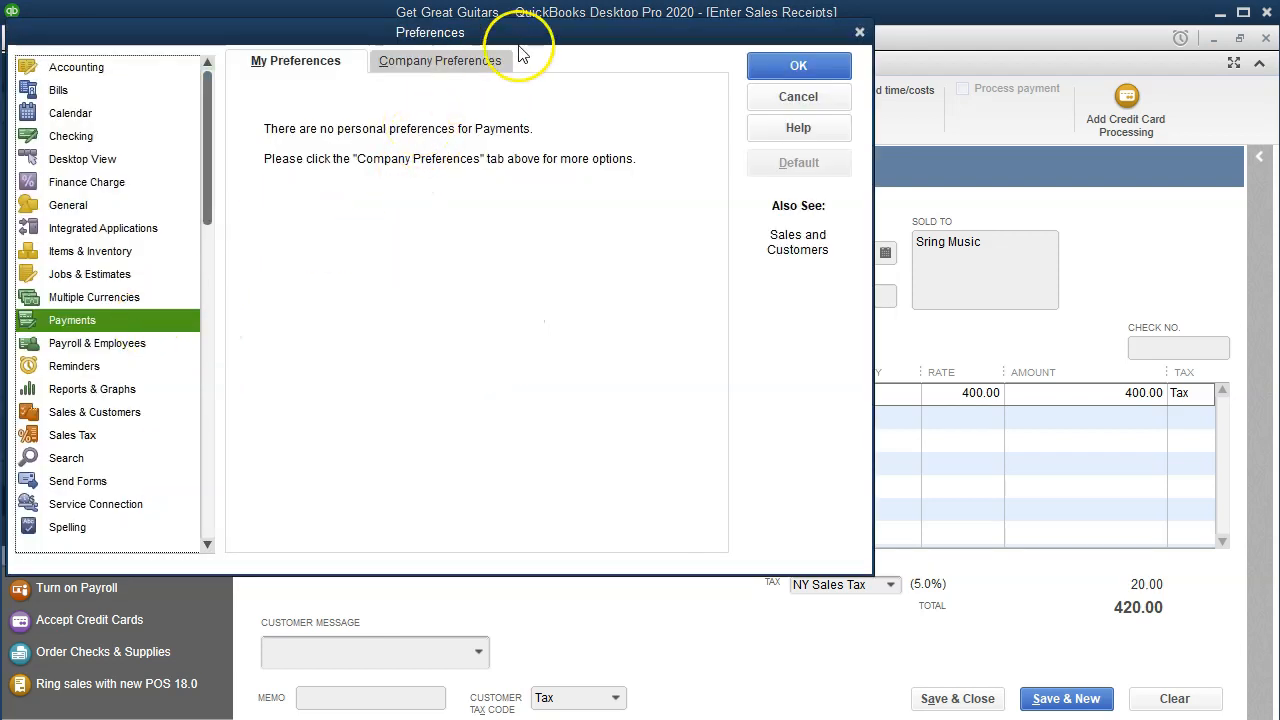
pyautogui.click(468, 66)
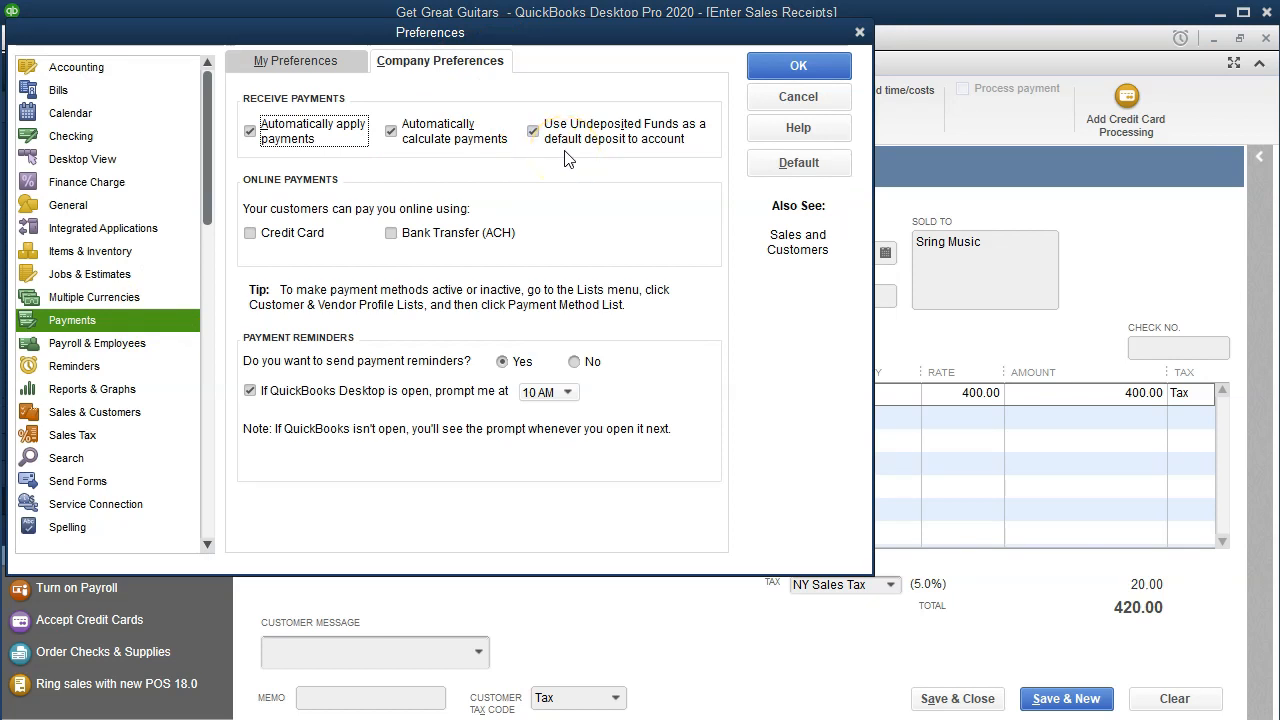
pyautogui.click(859, 33)
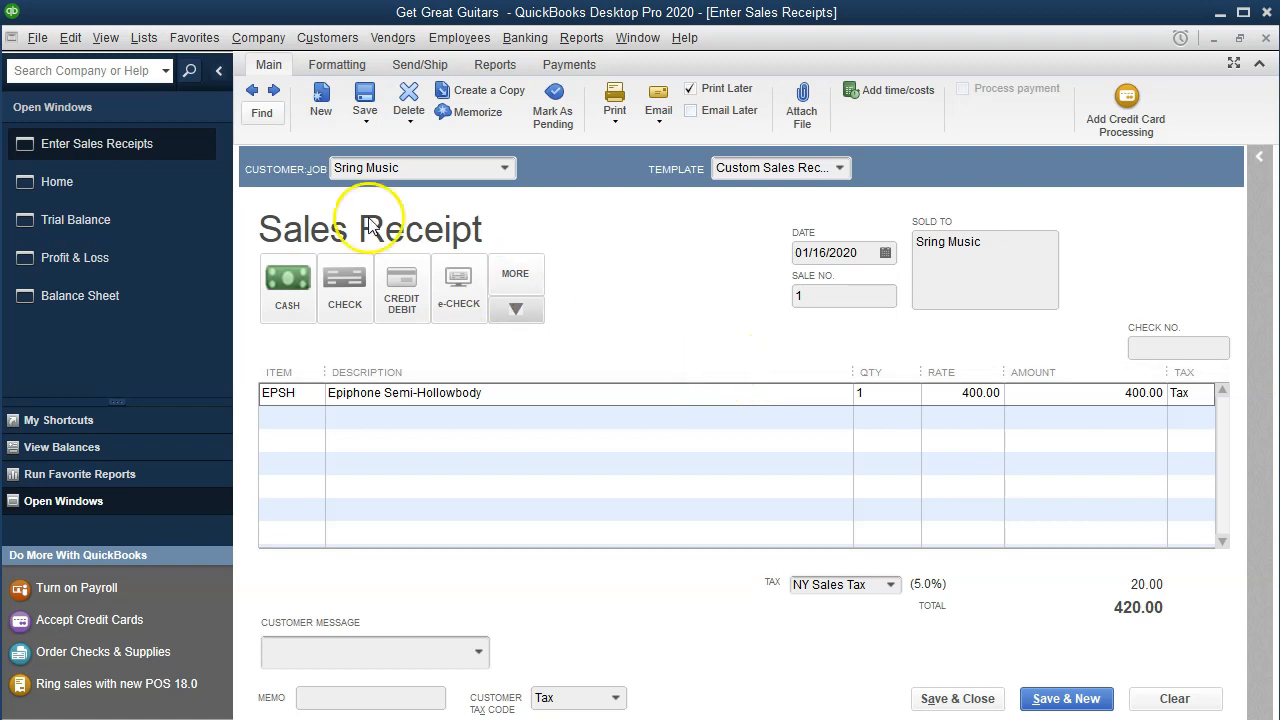
# Step: Open the EPSH item from the Item List to review its cost and account settings, and close both windows
pyautogui.click(146, 38)
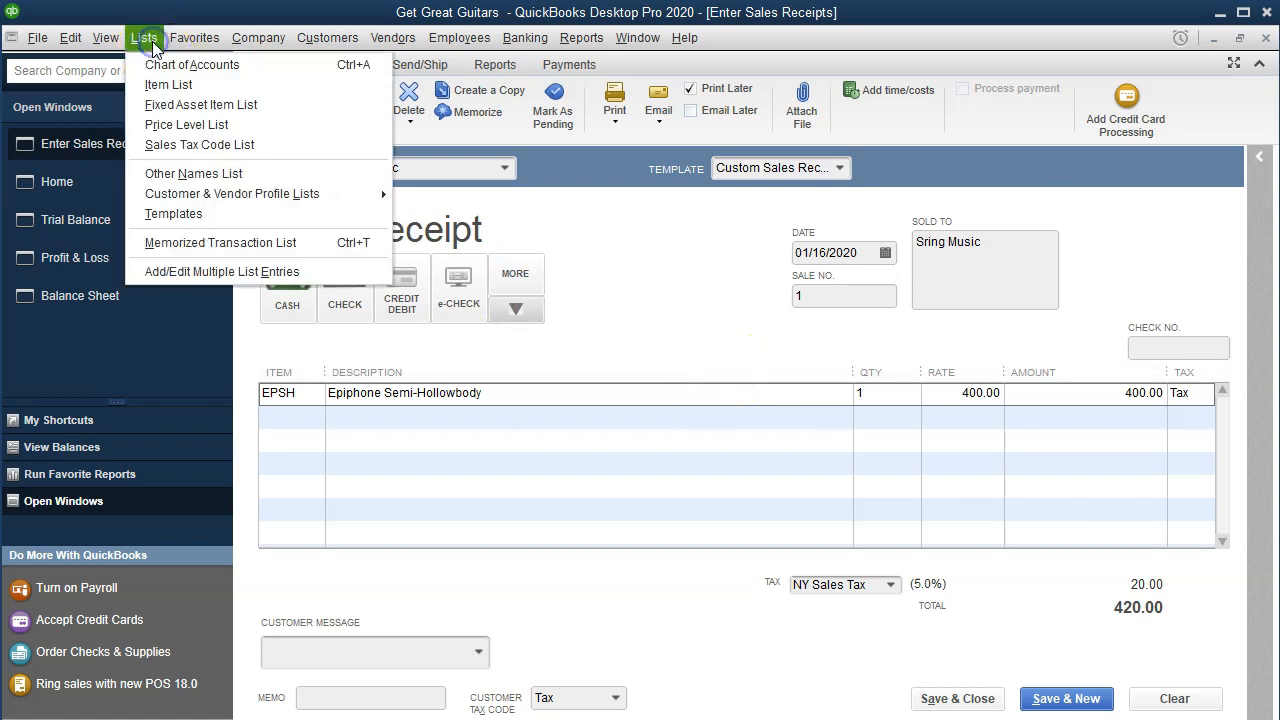
pyautogui.click(155, 87)
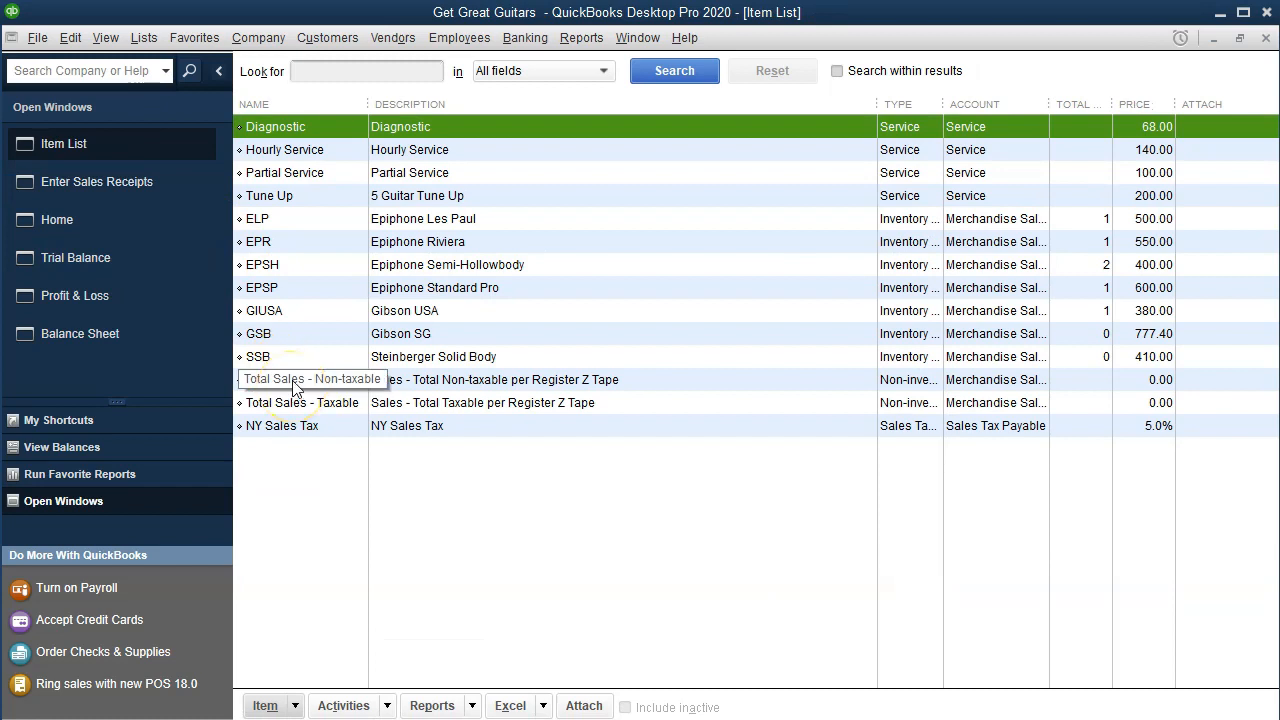
pyautogui.click(307, 266)
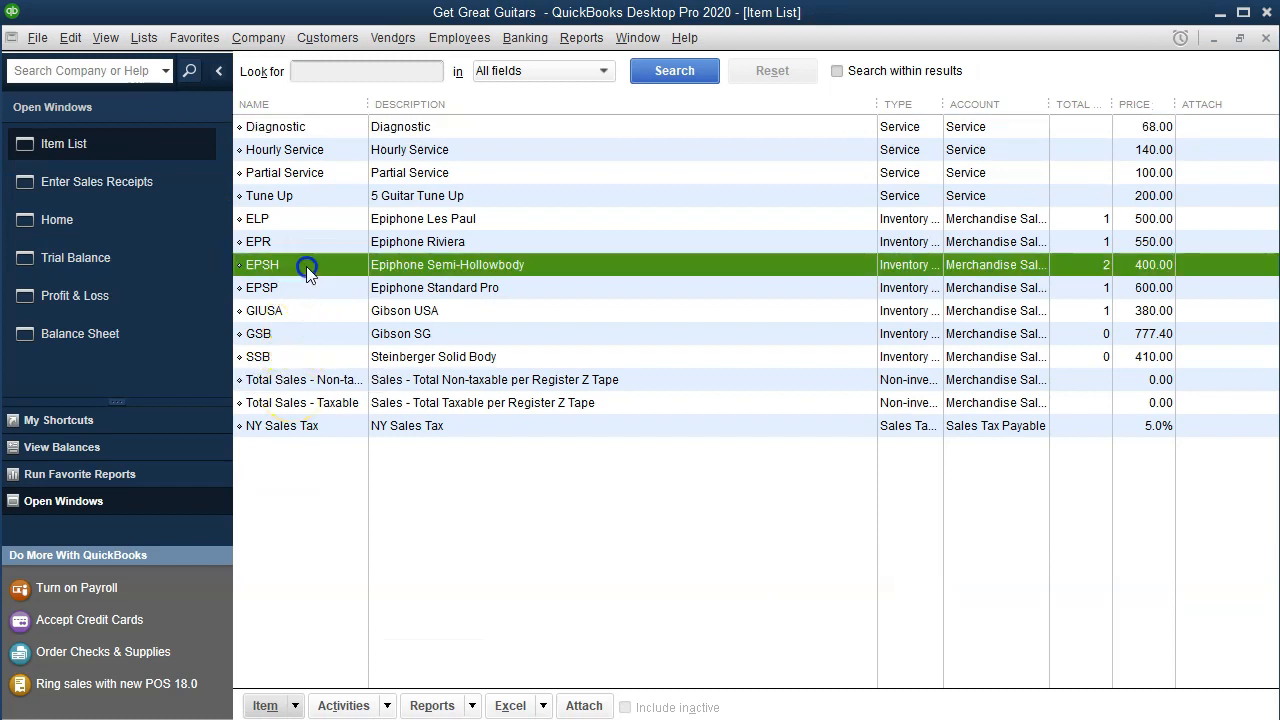
pyautogui.doubleClick(307, 266)
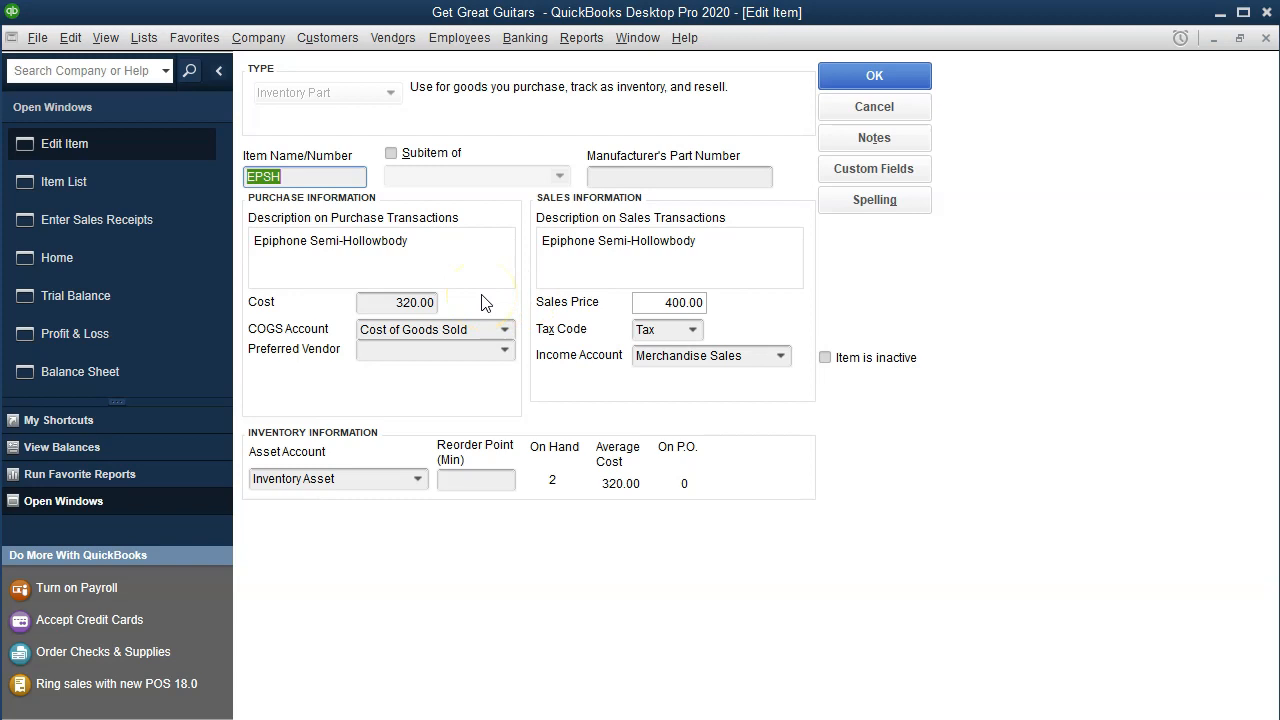
pyautogui.click(1265, 40)
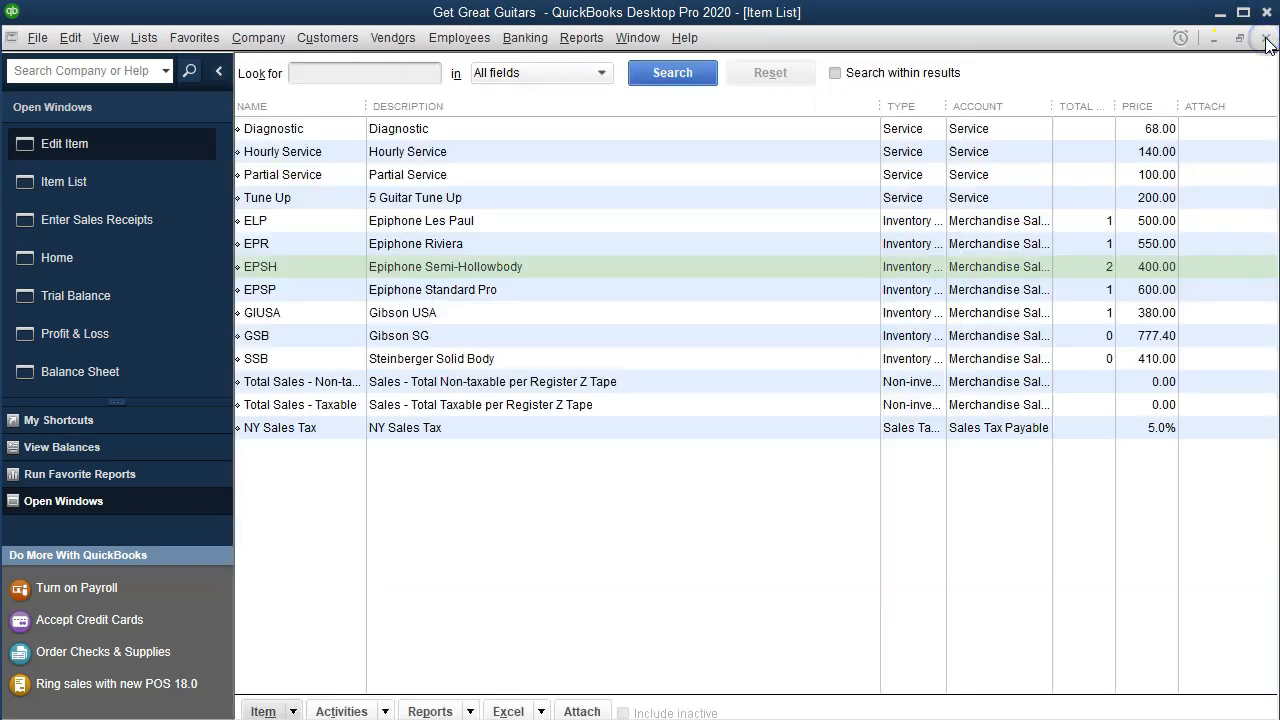
pyautogui.click(1265, 40)
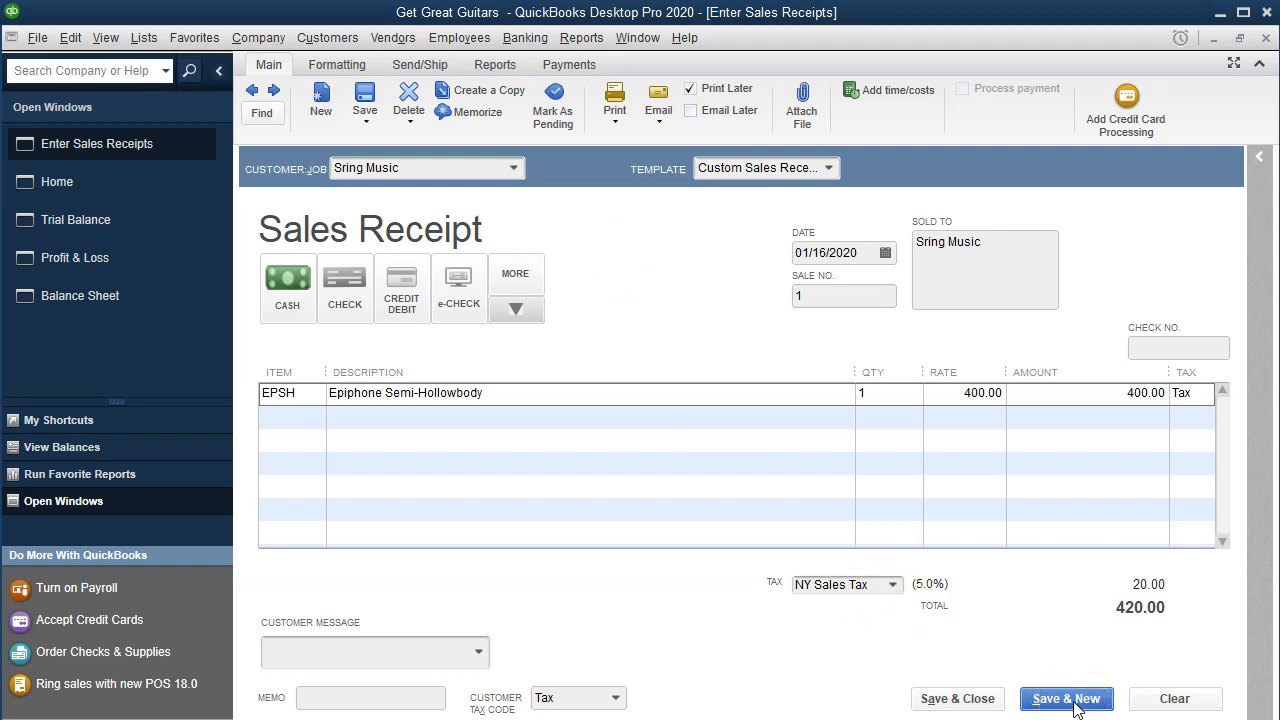
# Step: Save and close the Sring Music sales receipt
pyautogui.click(985, 698)
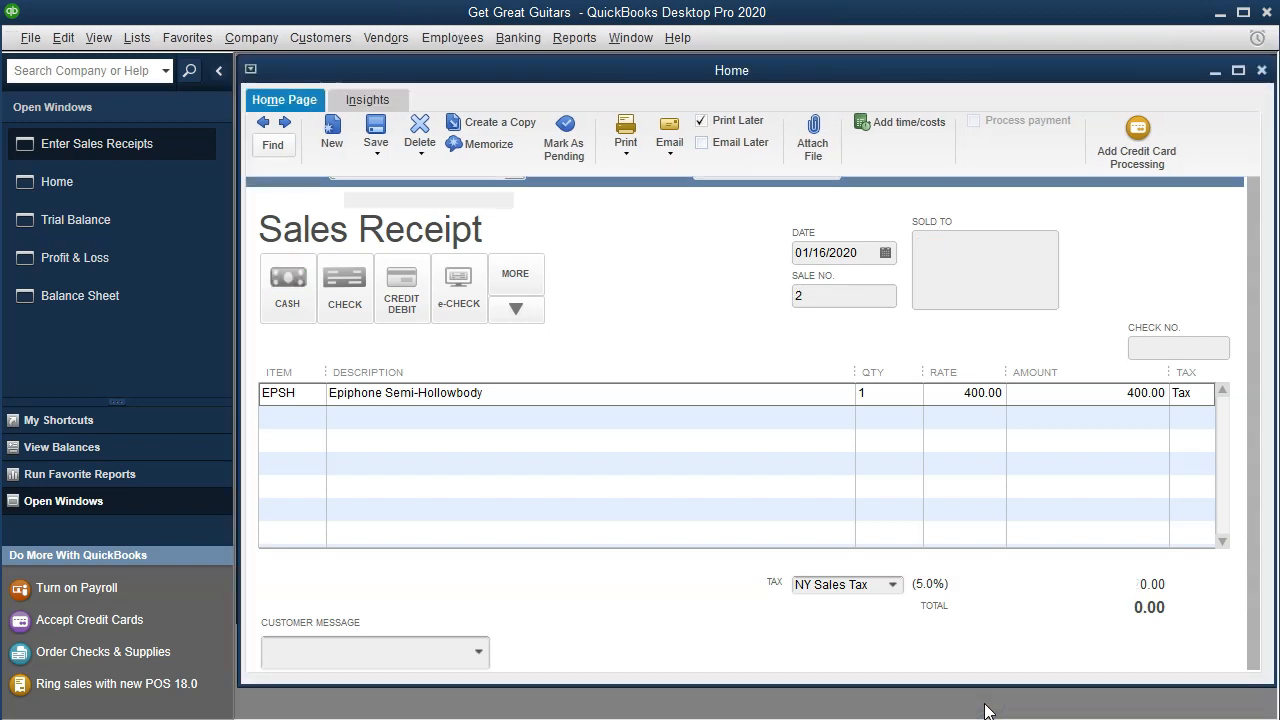
# Step: Drill down from Undeposited Funds on the Balance Sheet to the Sring Music sales receipt, and return to the report
pyautogui.click(75, 262)
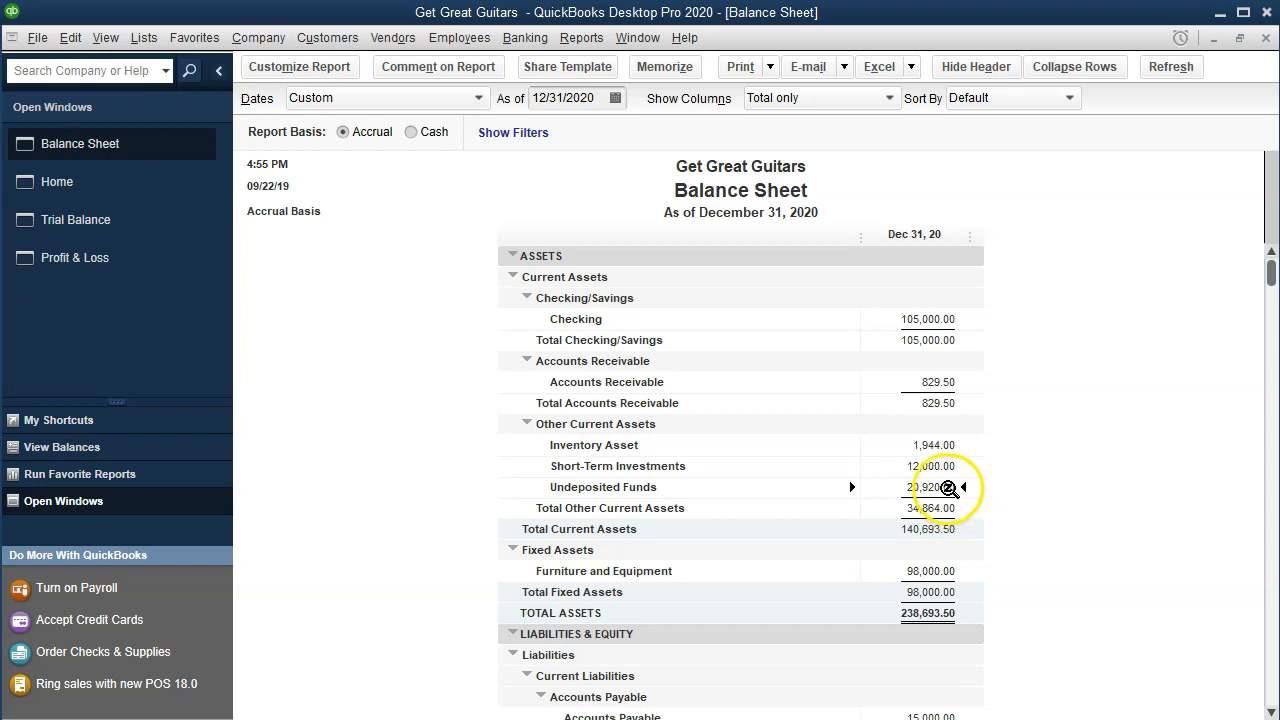
pyautogui.click(938, 487)
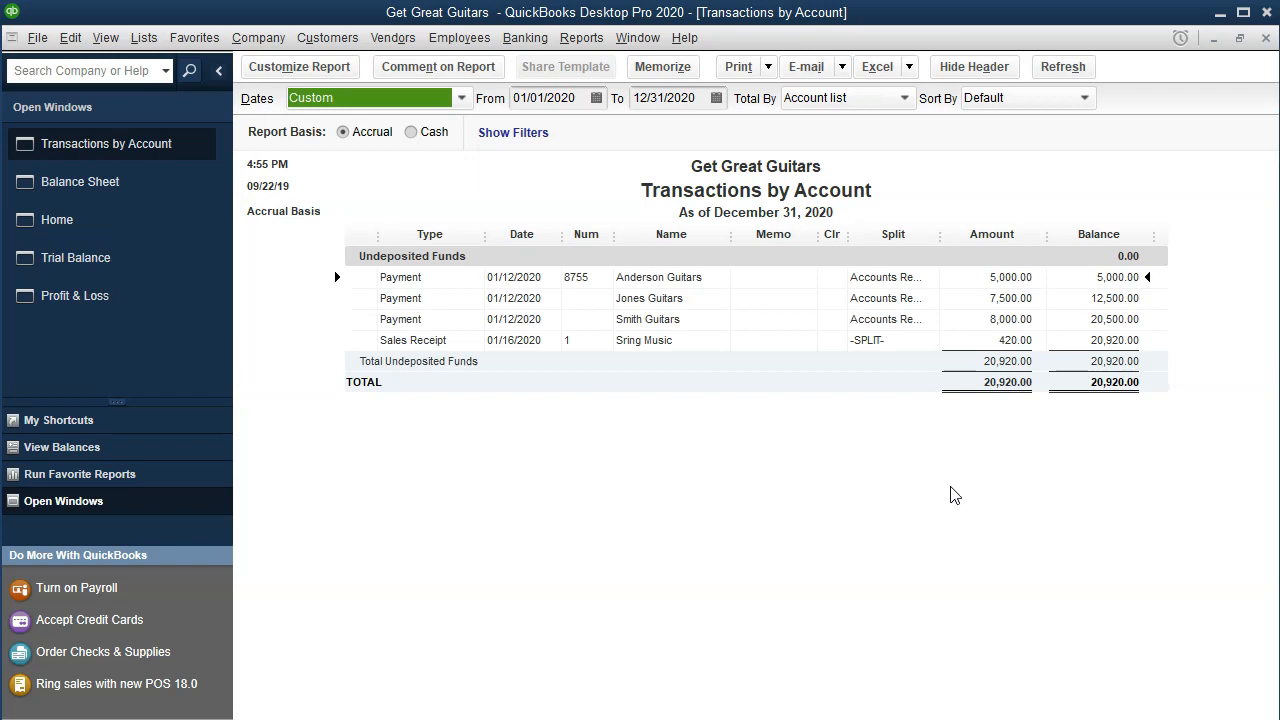
pyautogui.click(954, 340)
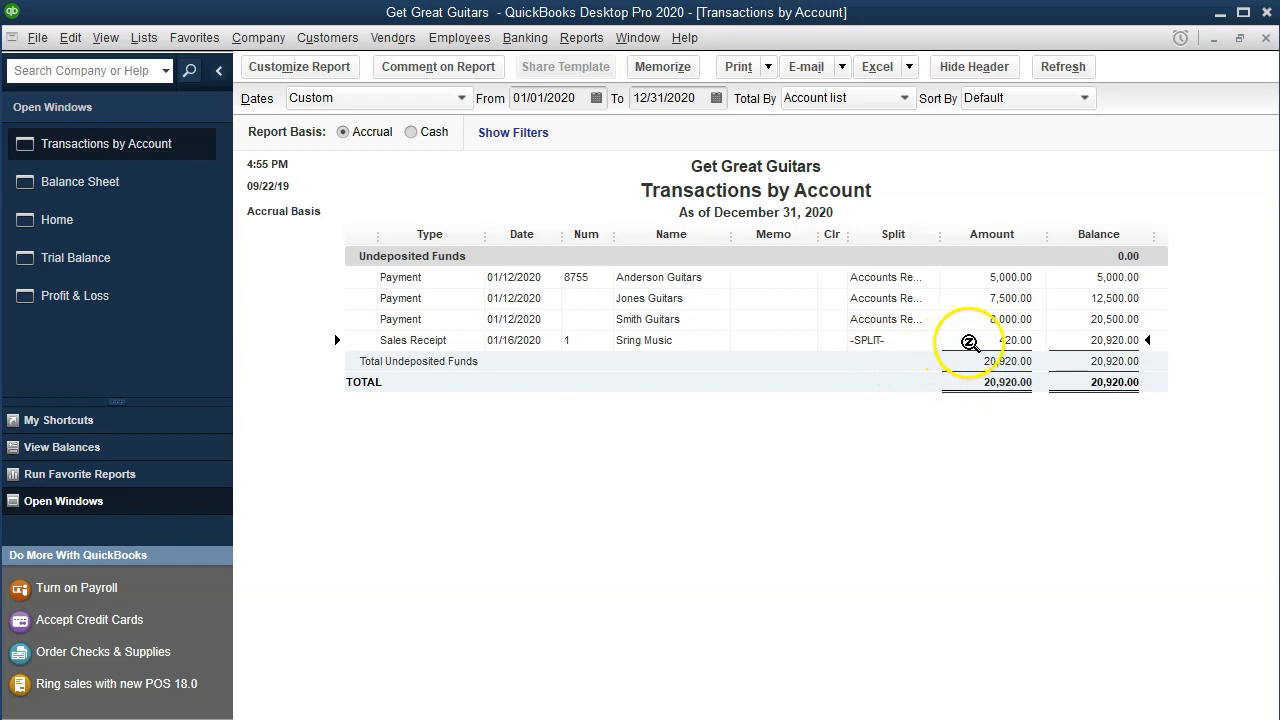
pyautogui.doubleClick(969, 341)
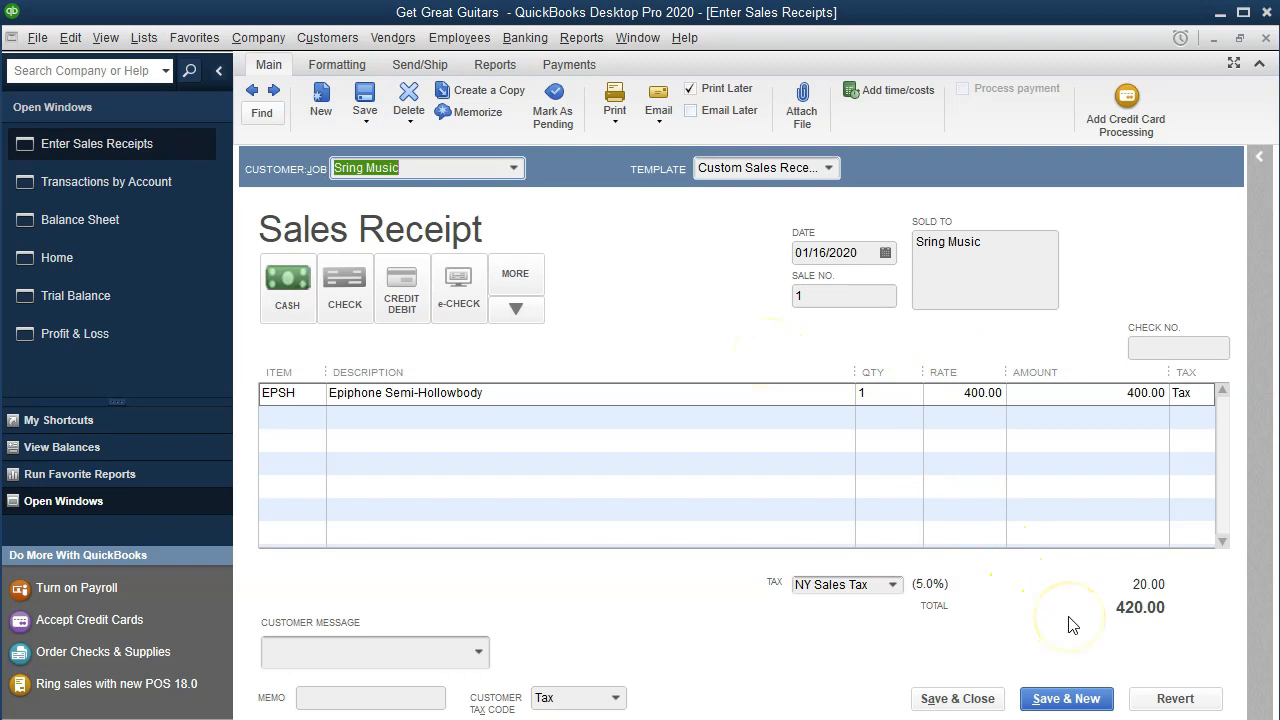
pyautogui.click(1266, 40)
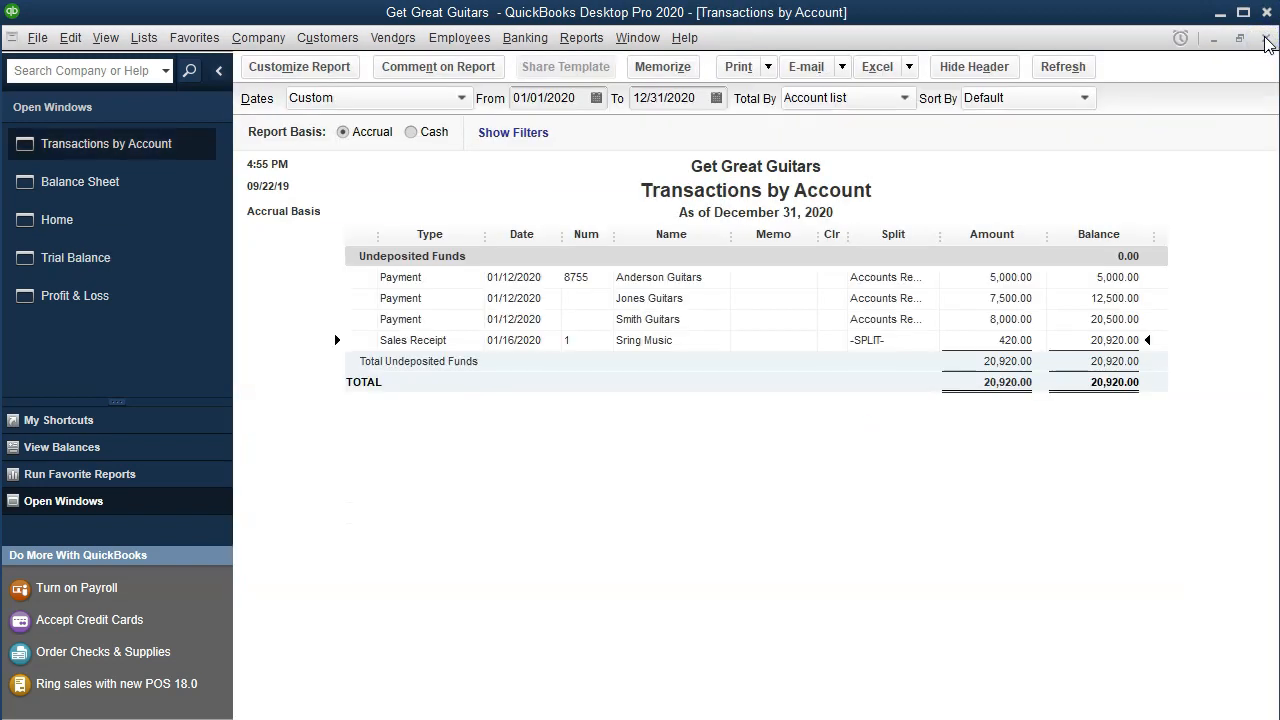
pyautogui.click(1267, 42)
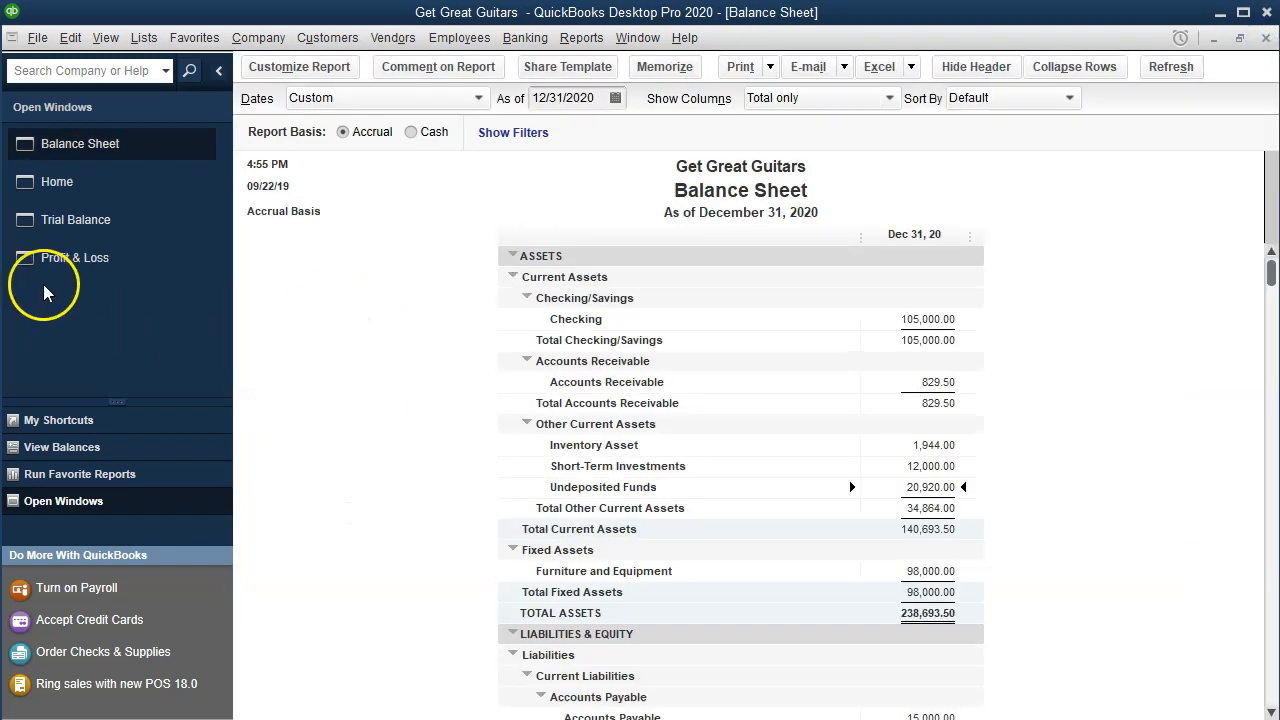
# Step: Drill down from Merchandise Sales on the Profit & Loss report to the Sring Music sales receipt, and return to the report
pyautogui.click(48, 262)
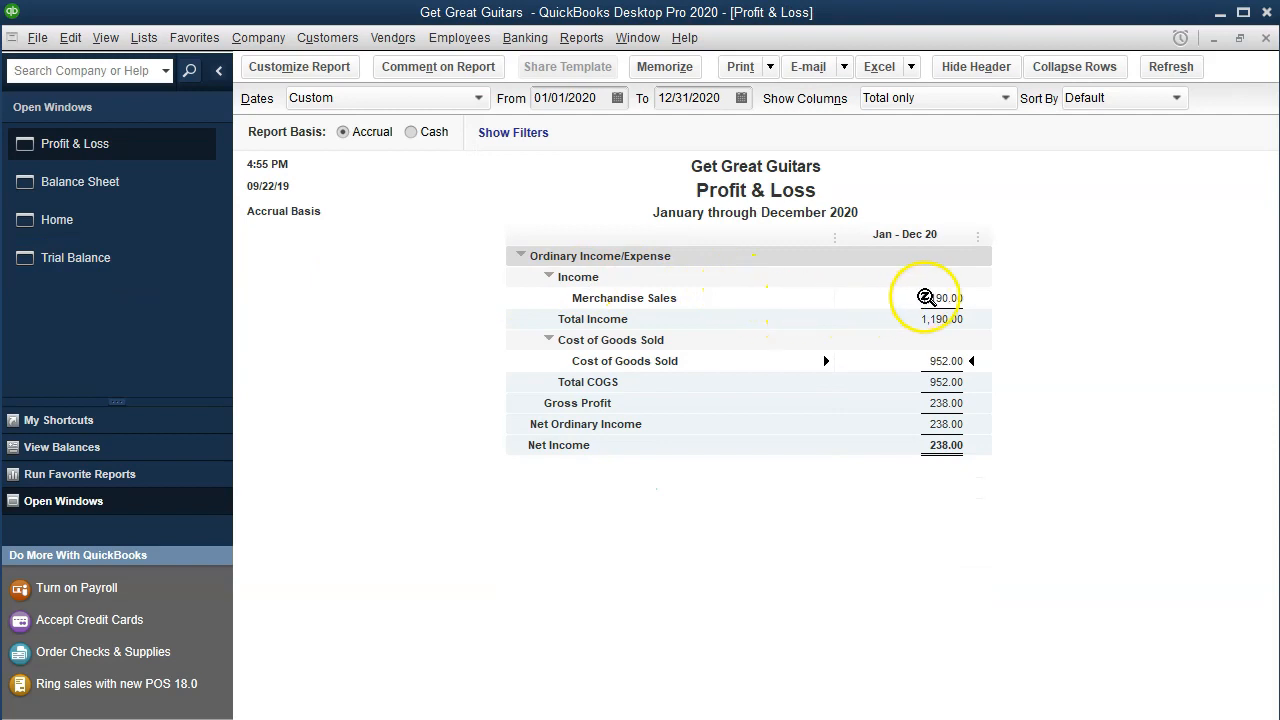
pyautogui.doubleClick(964, 298)
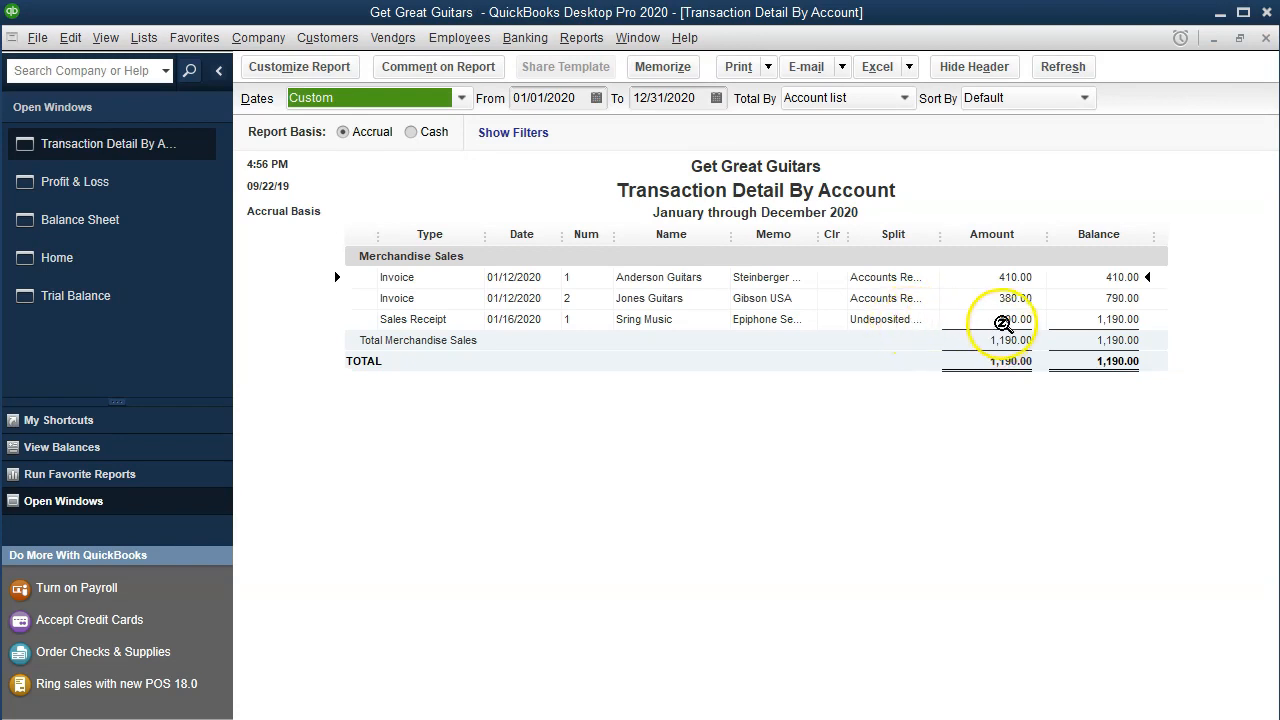
pyautogui.click(1002, 321)
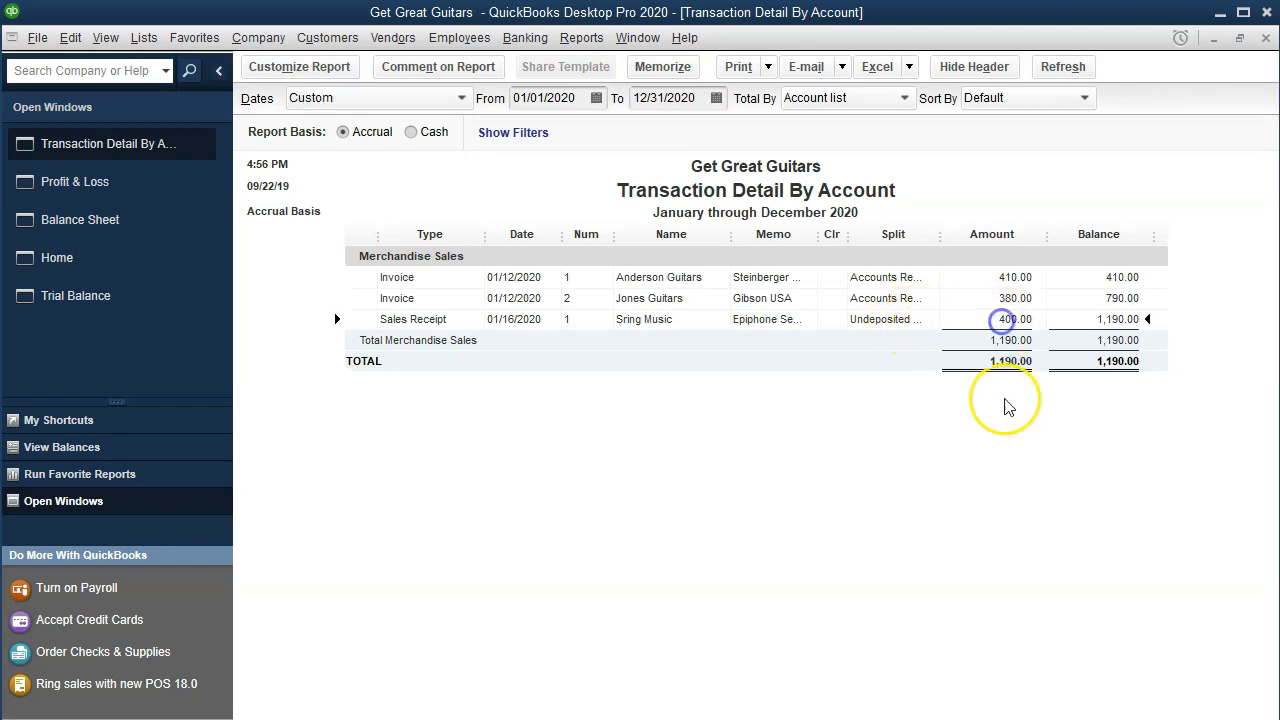
pyautogui.doubleClick(1005, 319)
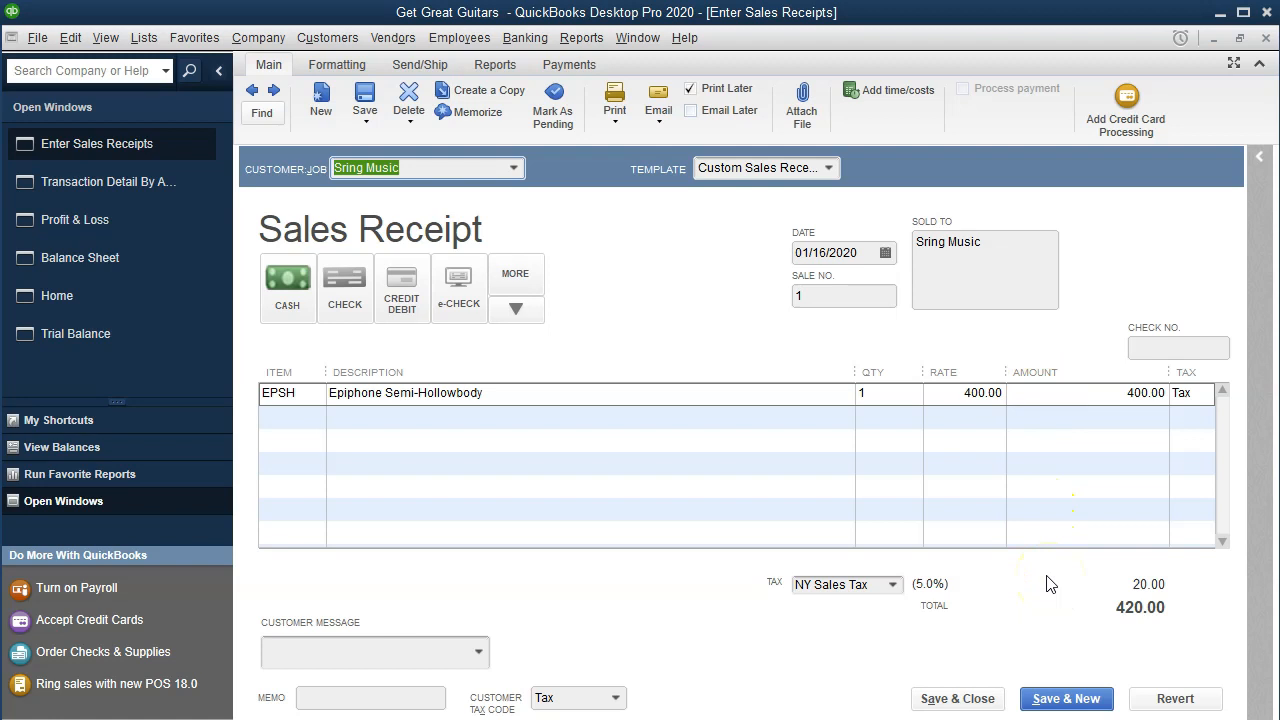
pyautogui.click(1266, 40)
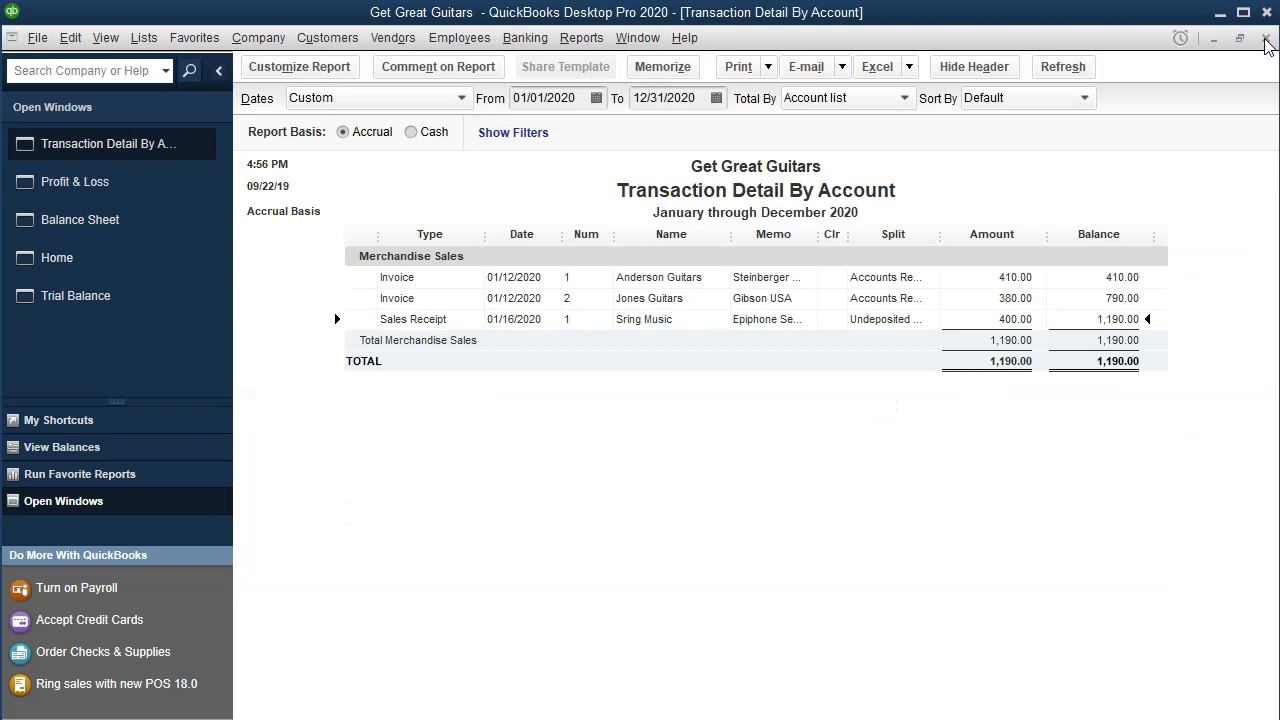
pyautogui.click(1266, 40)
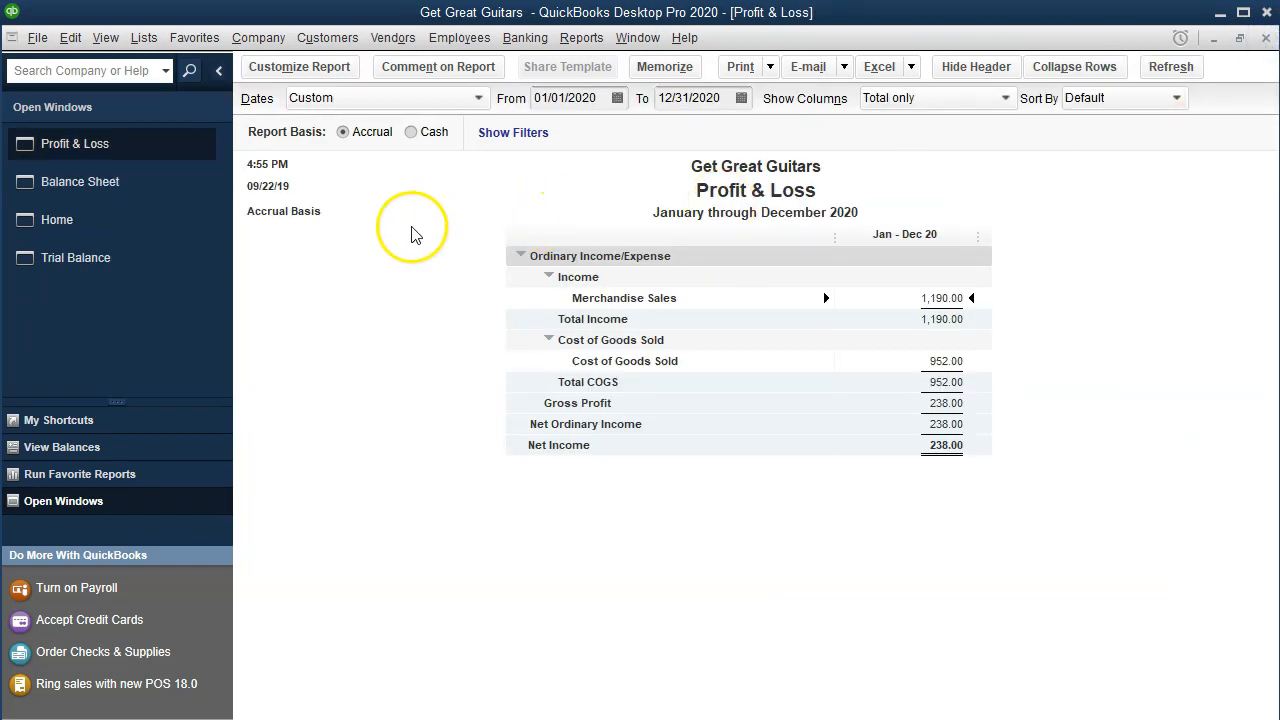
# Step: Examine the transaction detail behind Sales Tax Payable on the Balance Sheet, including the 01/16/2020 sales receipt entry, and return to the report
pyautogui.click(140, 188)
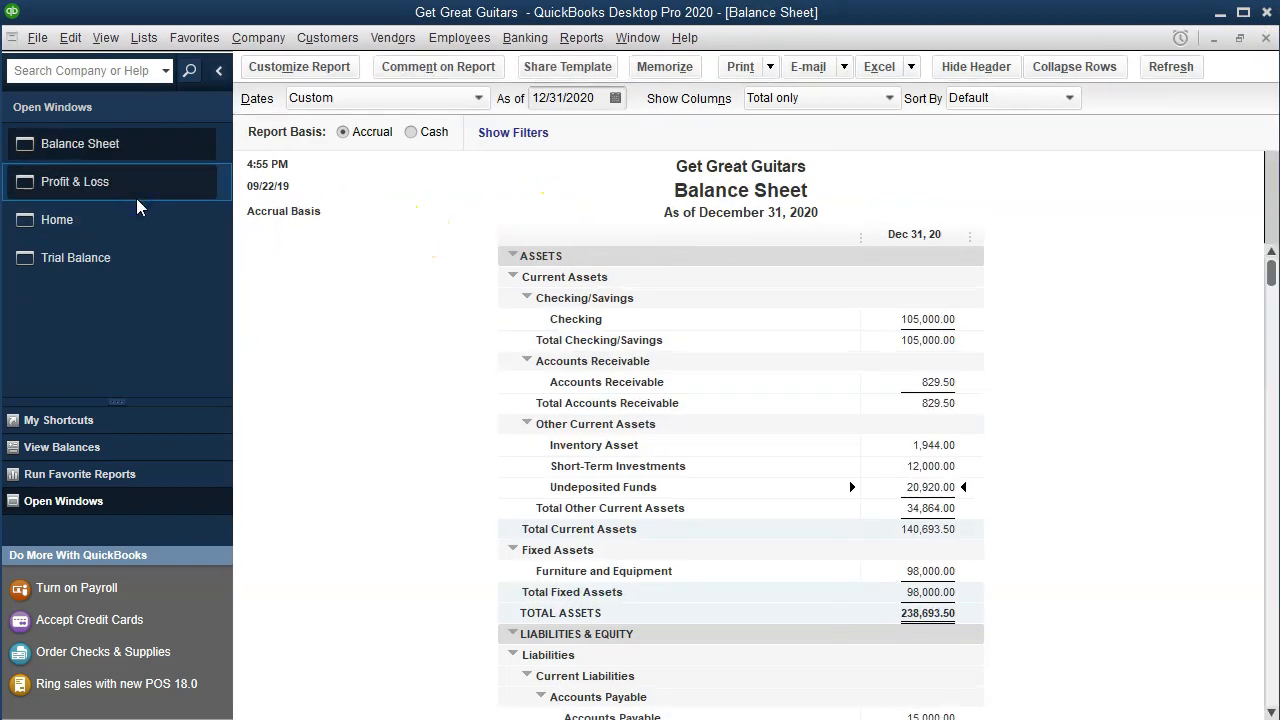
pyautogui.scroll(-6, 660, 460)
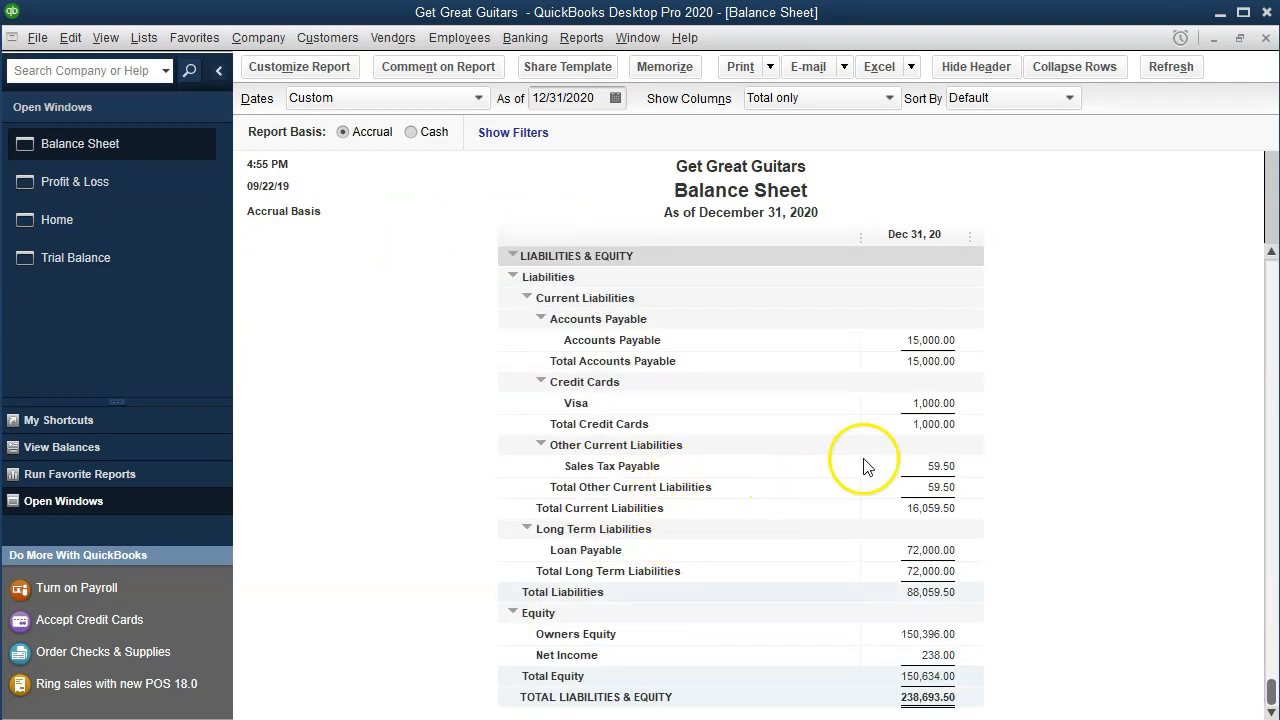
pyautogui.click(923, 467)
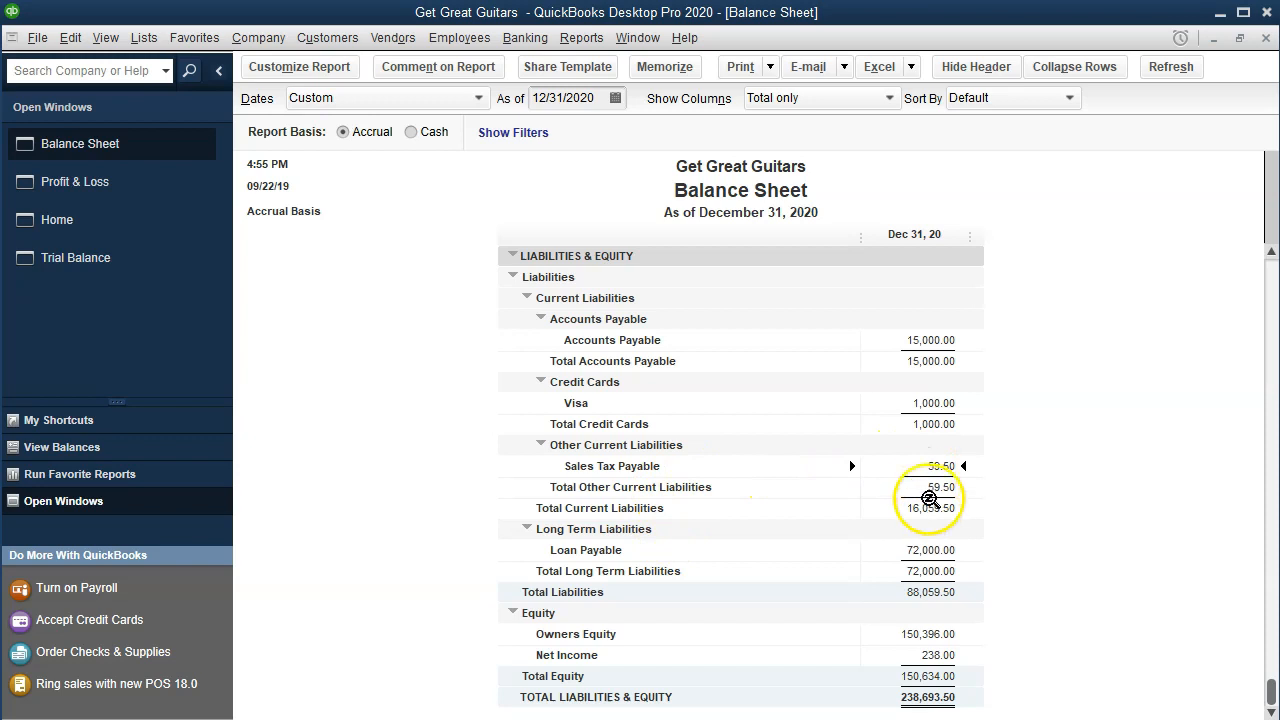
pyautogui.doubleClick(927, 469)
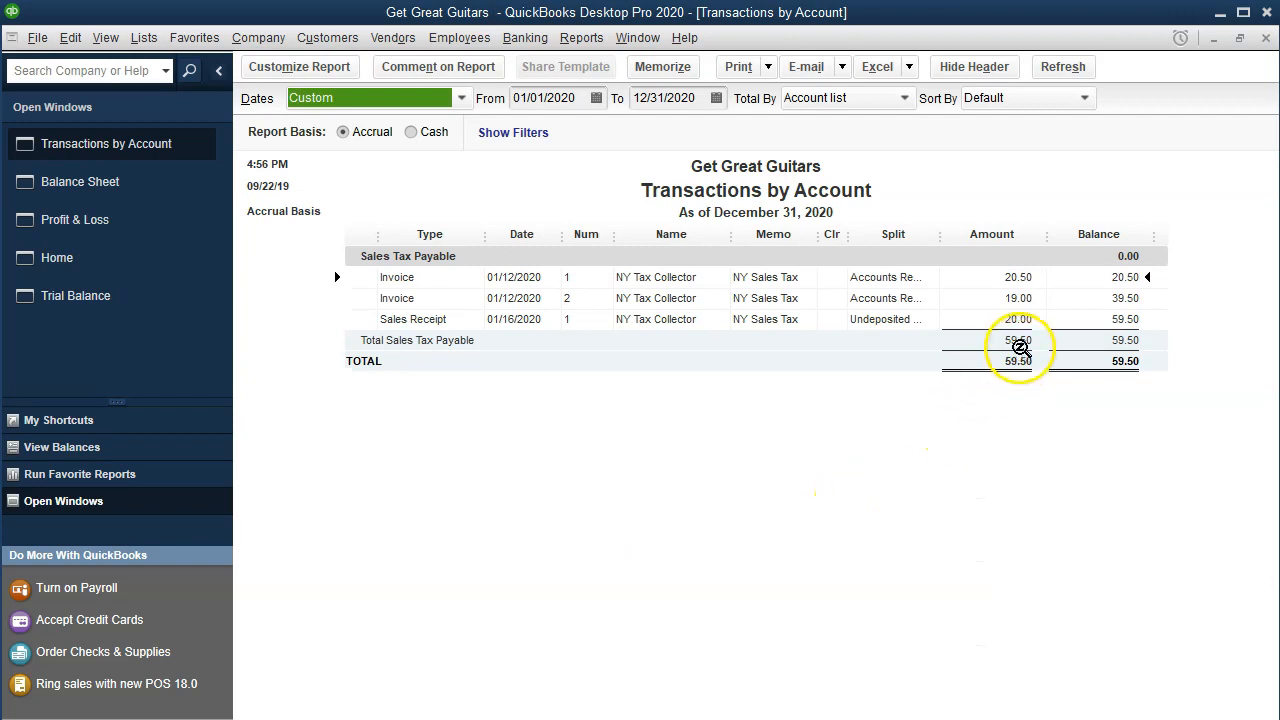
pyautogui.click(1008, 318)
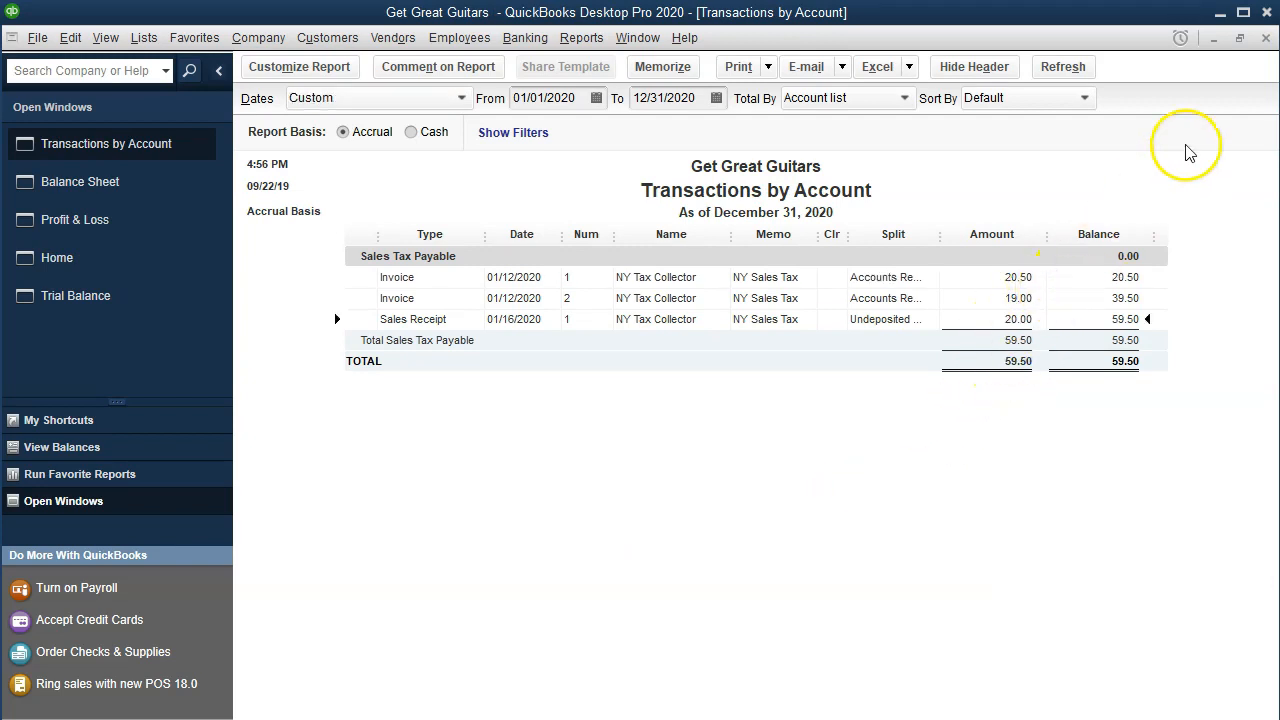
pyautogui.click(1266, 39)
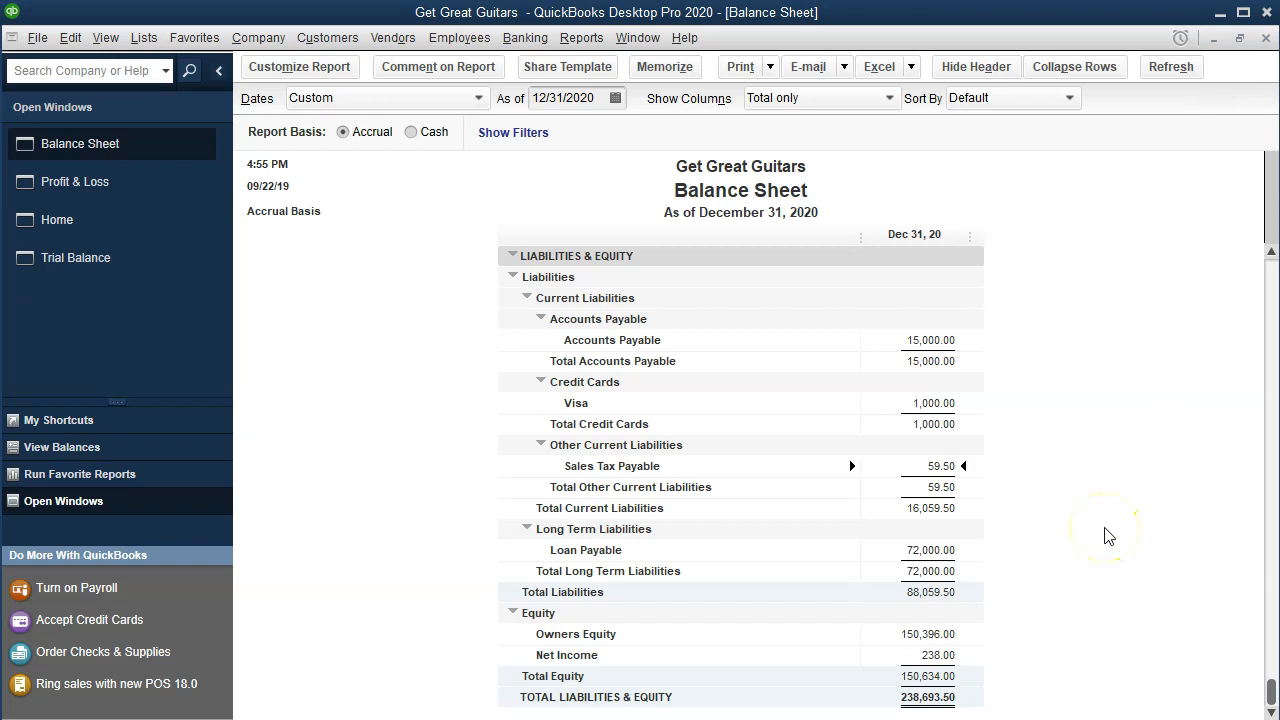
# Step: Drill down from Inventory Asset on the Balance Sheet to the Sring Music sales receipt, and return to the report
pyautogui.scroll(4, 1107, 525)
pyautogui.scroll(2, 1107, 537)
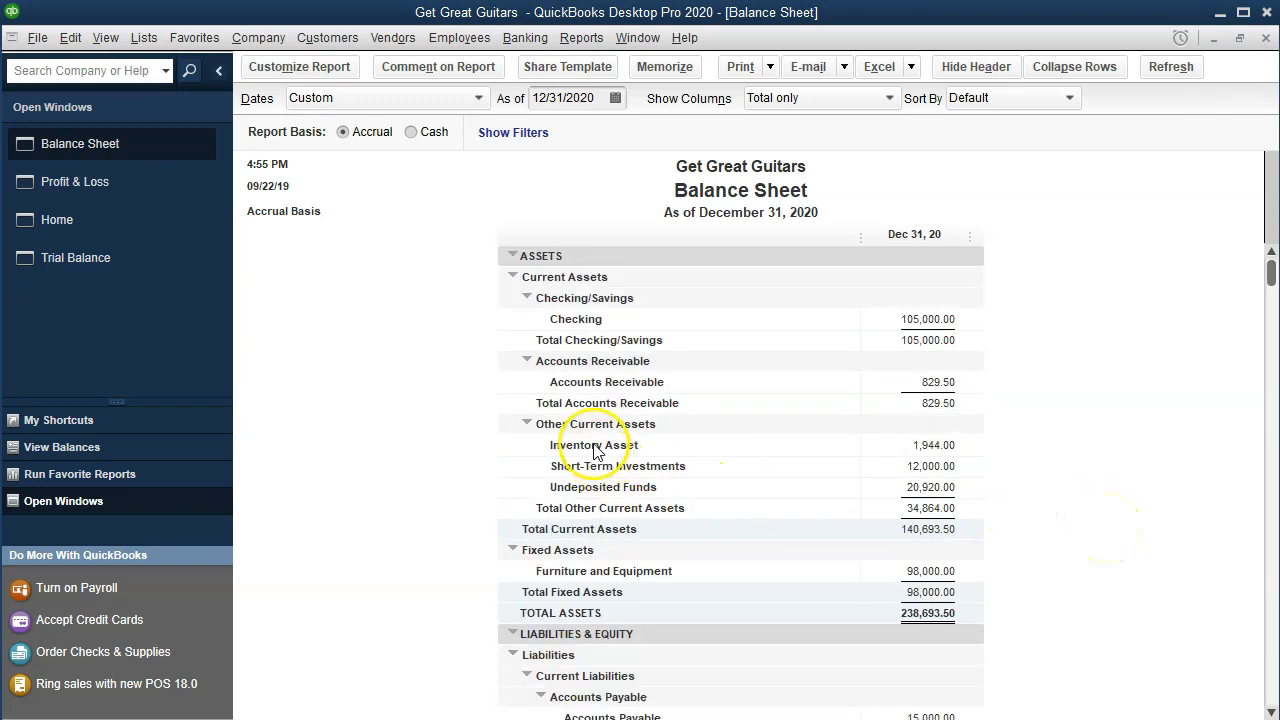
pyautogui.click(526, 424)
pyautogui.click(524, 424)
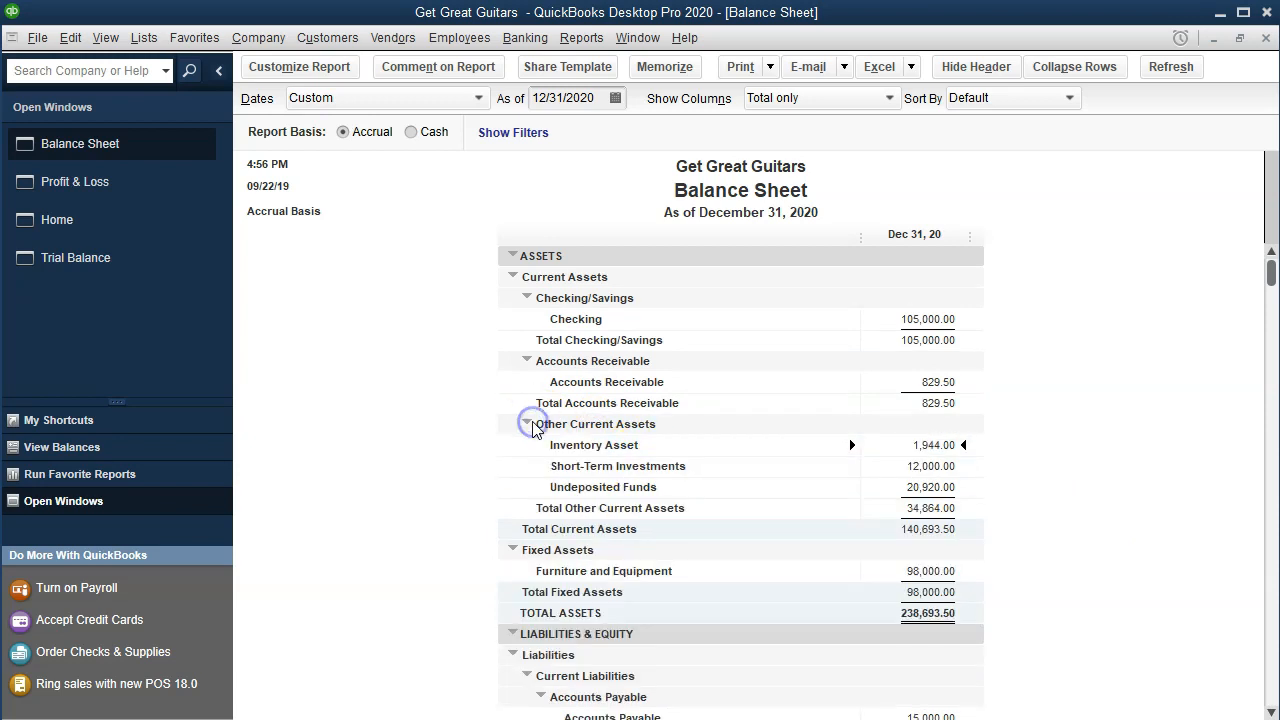
pyautogui.doubleClick(925, 444)
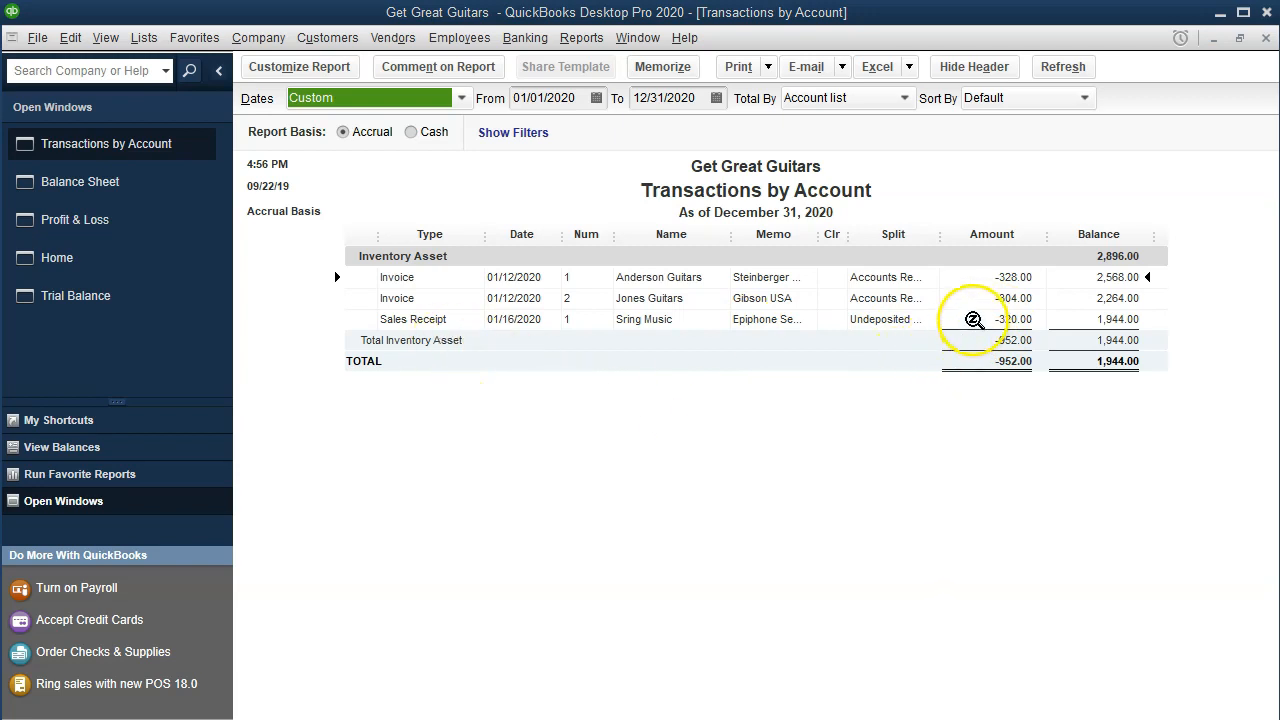
pyautogui.doubleClick(975, 319)
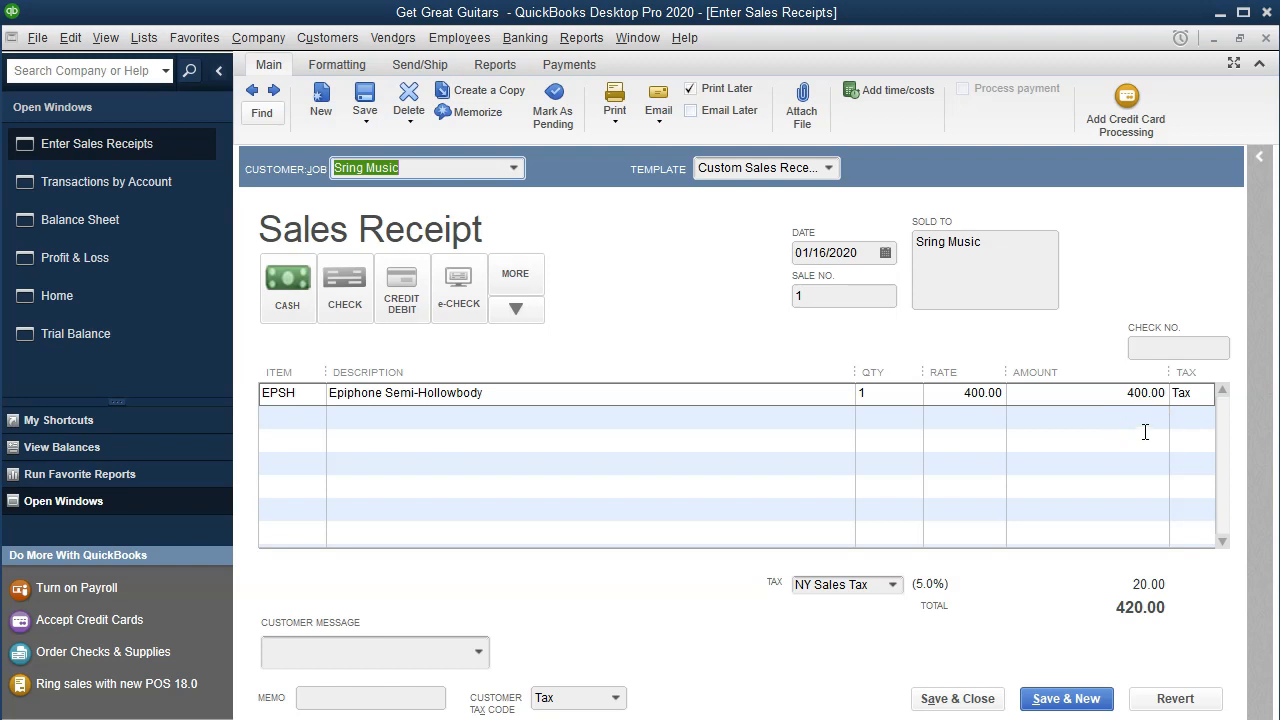
pyautogui.click(1268, 37)
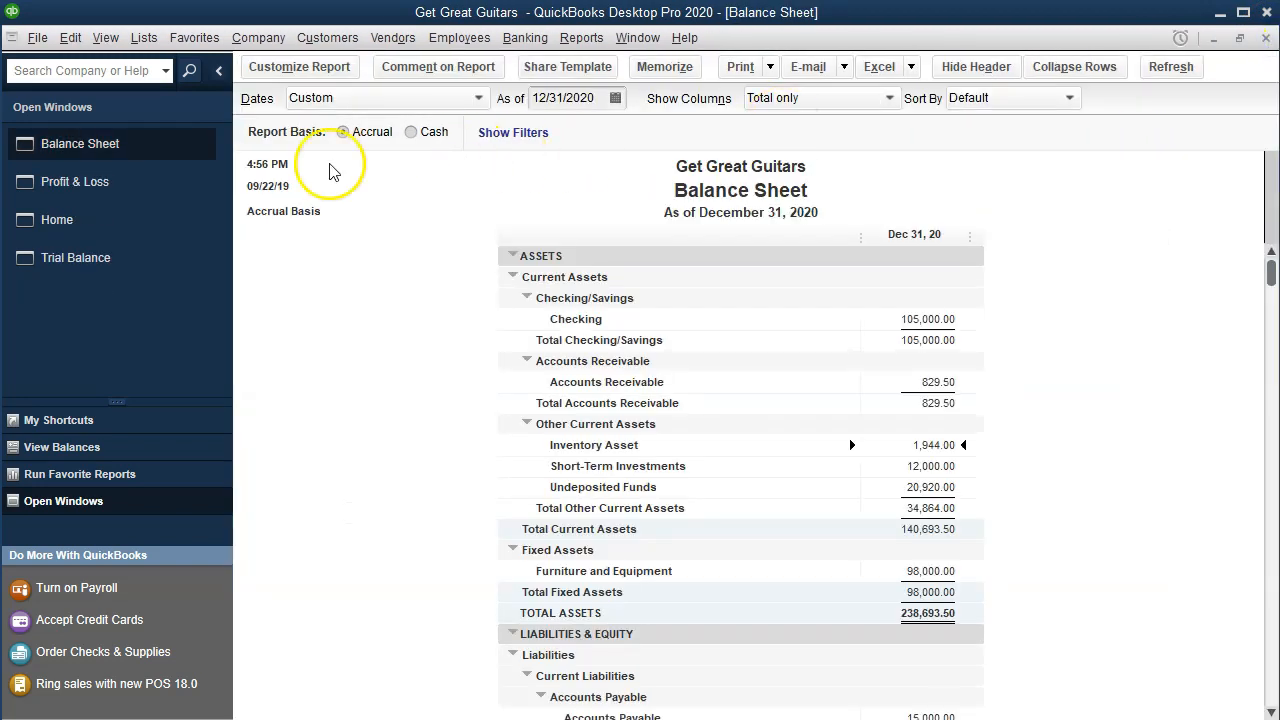
# Step: Drill down from Cost of Goods Sold on the Profit & Loss report to the Sring Music sales receipt, and return to the Balance Sheet
pyautogui.click(150, 190)
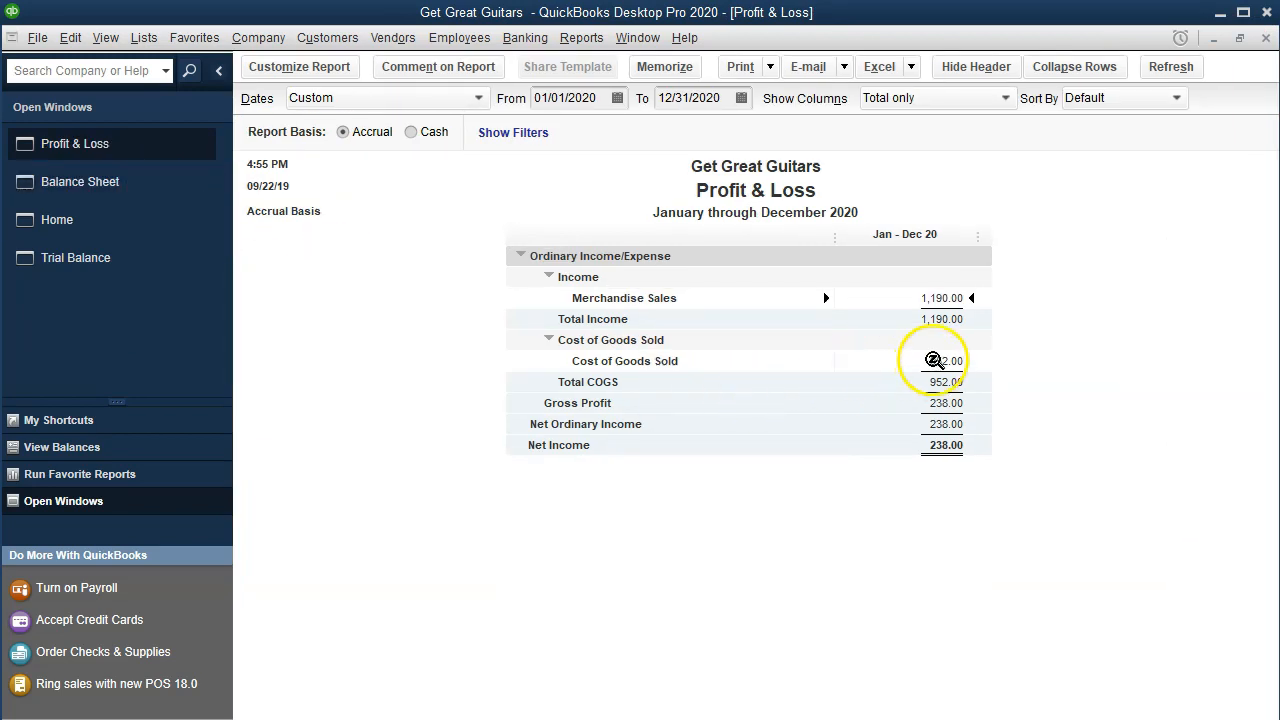
pyautogui.click(913, 360)
pyautogui.doubleClick(913, 360)
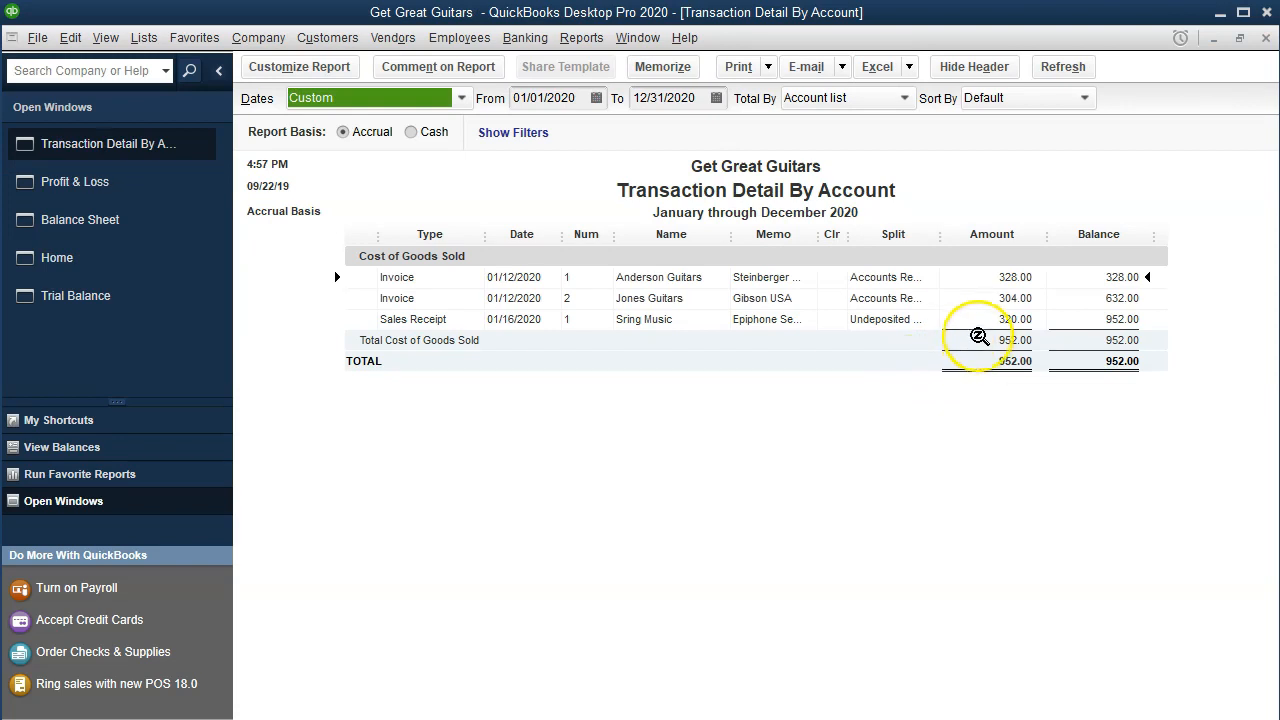
pyautogui.doubleClick(979, 328)
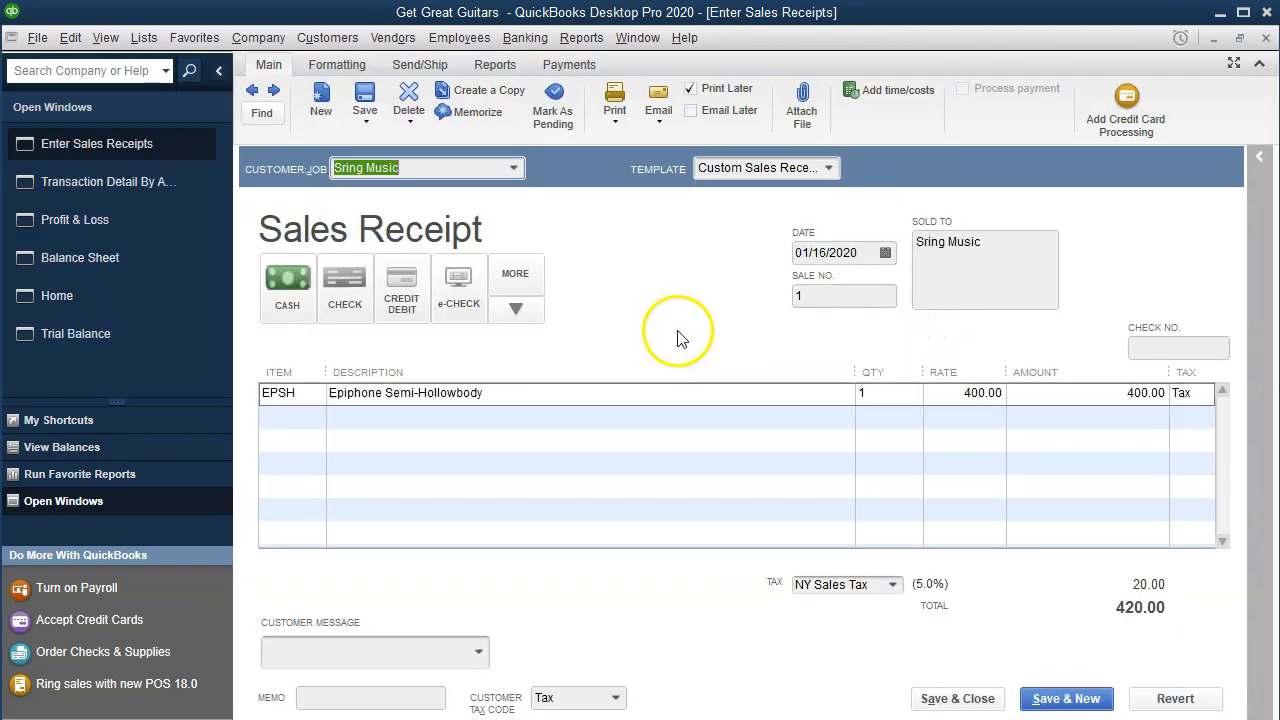
pyautogui.click(1266, 39)
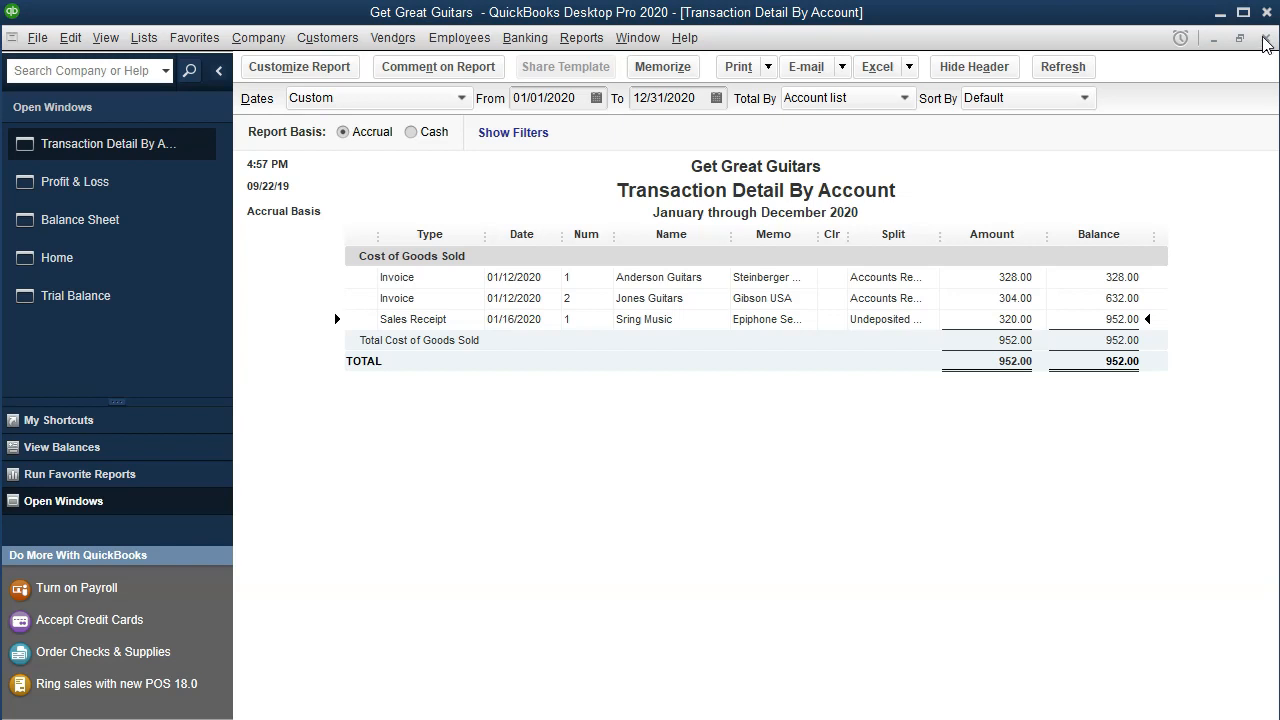
pyautogui.click(1266, 40)
pyautogui.click(120, 197)
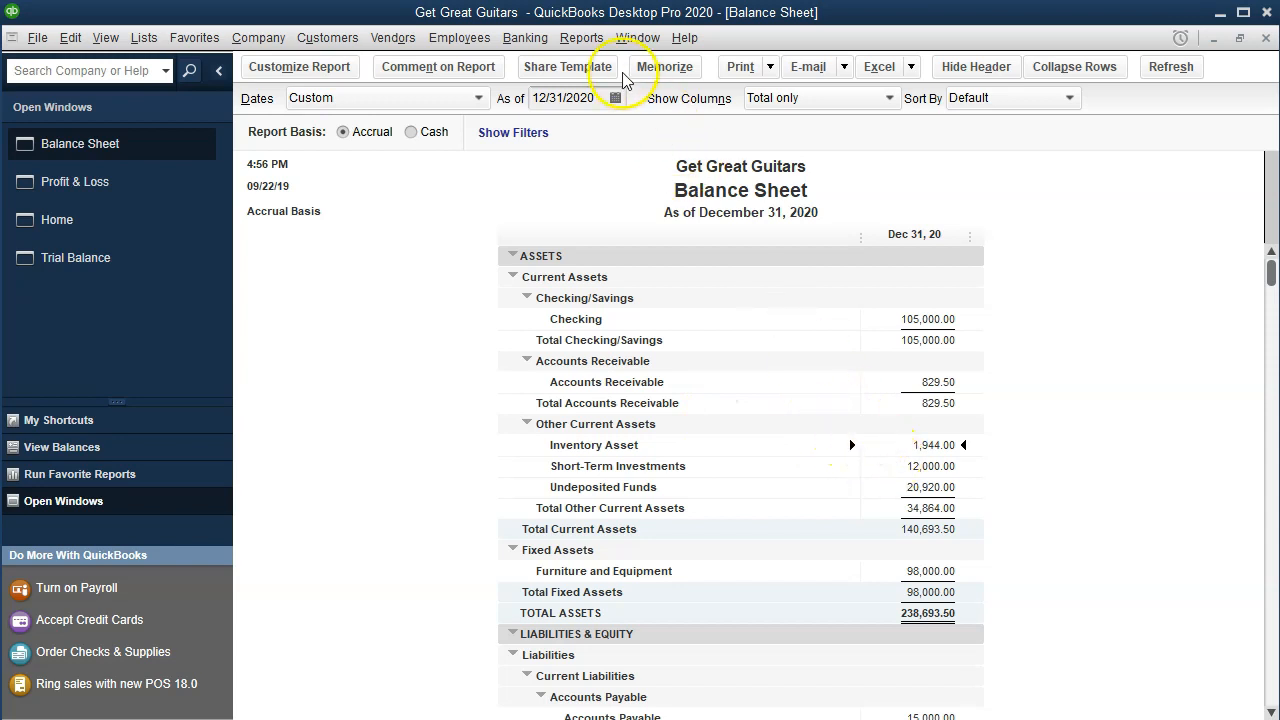
# Step: Run the Inventory Valuation Detail report for 01/01/2020 through 12/31/2020
pyautogui.click(582, 40)
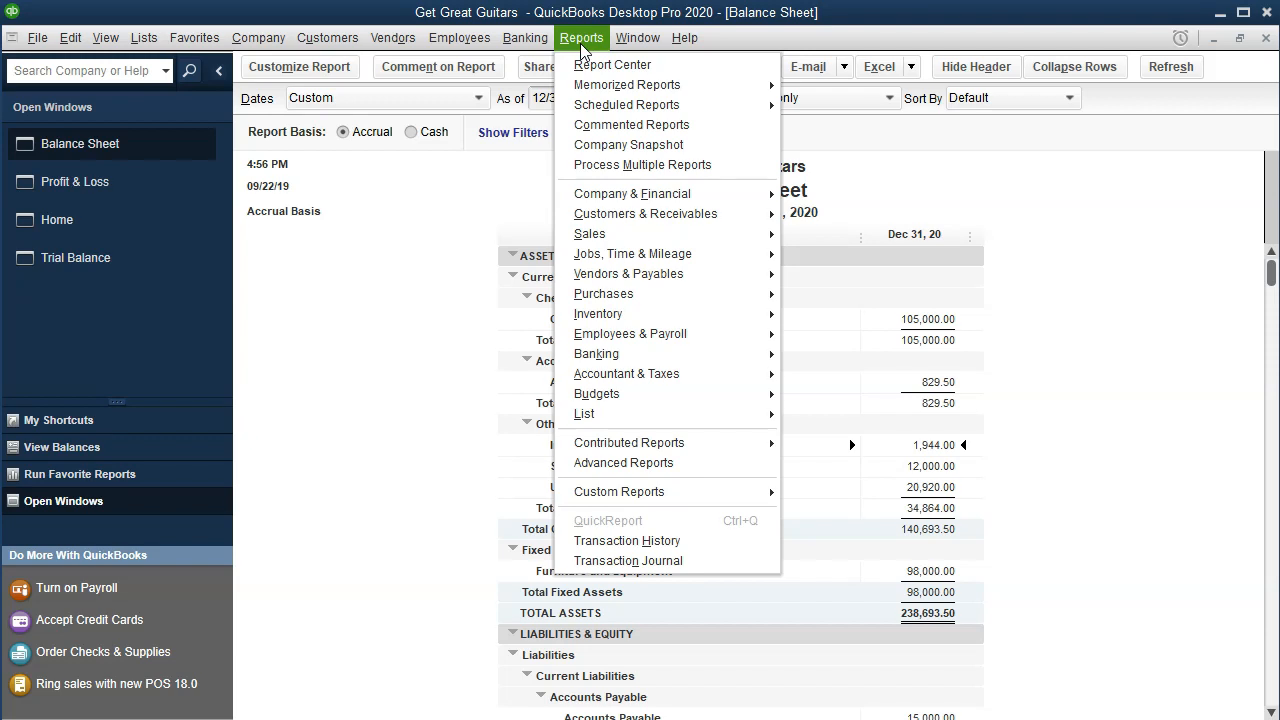
pyautogui.moveTo(652, 317)
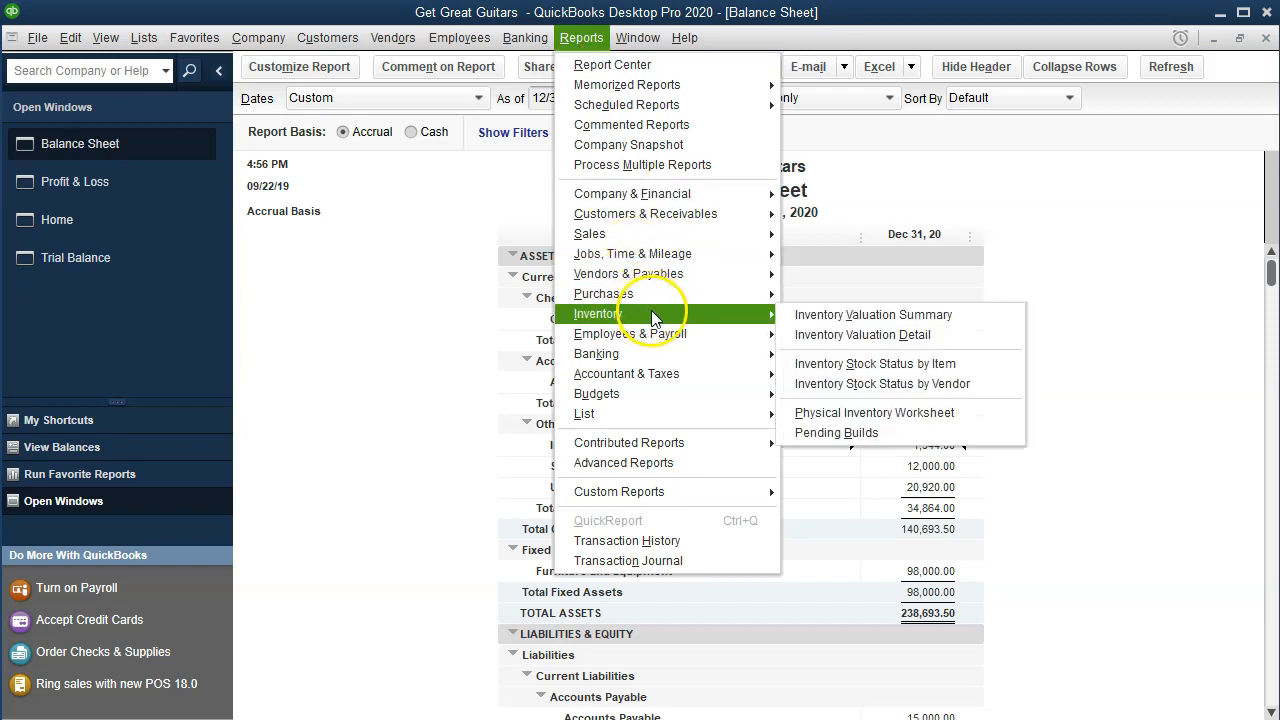
pyautogui.click(922, 336)
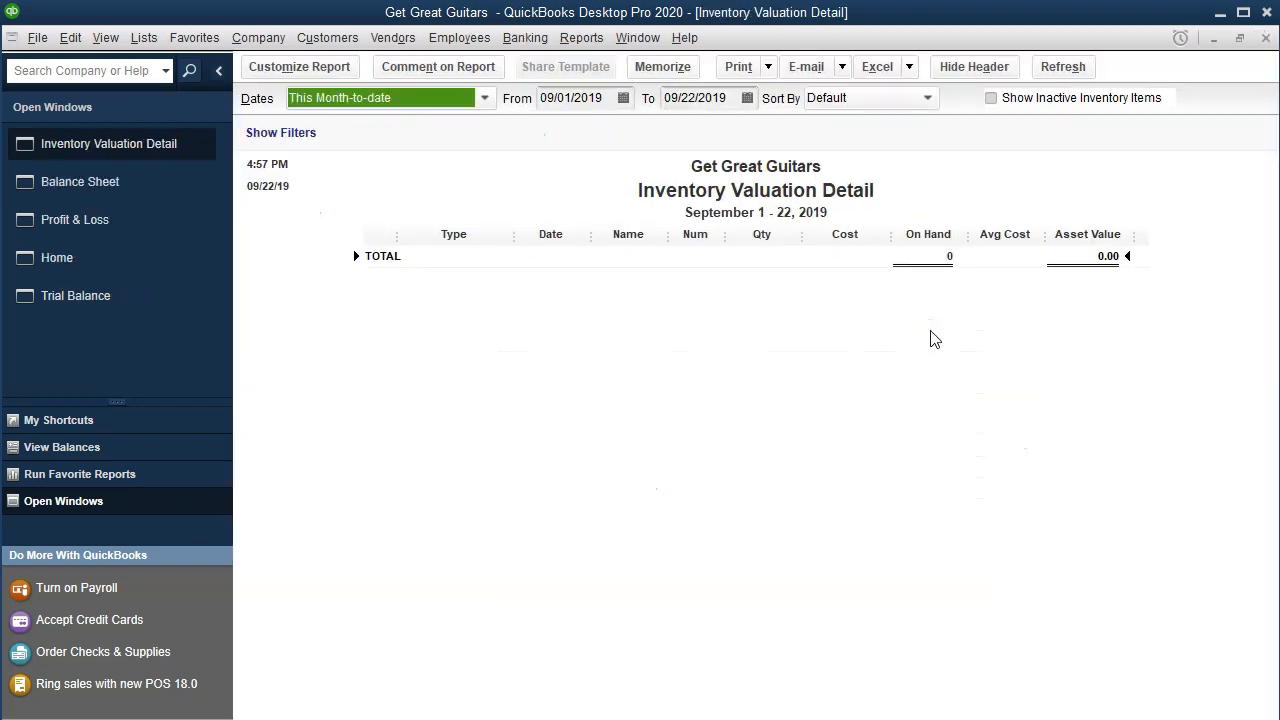
pyautogui.press('Tab')
pyautogui.write('01')
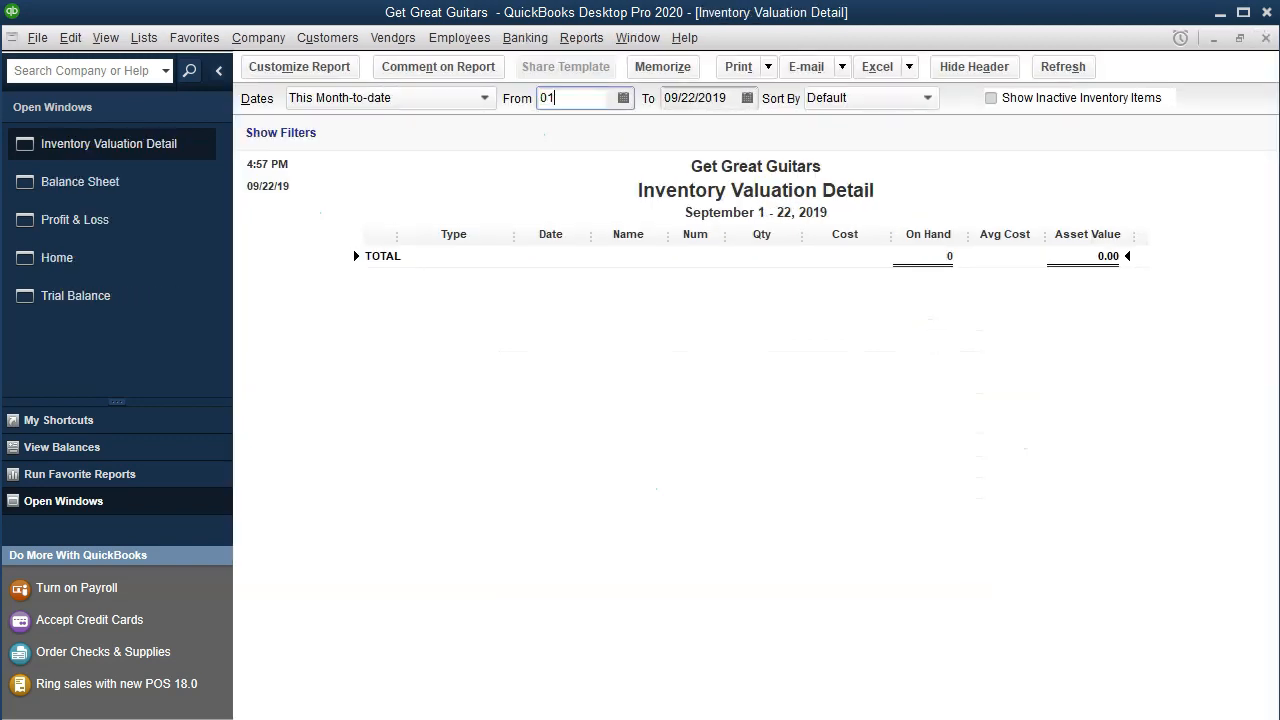
pyautogui.write('/01/20')
pyautogui.press('Tab')
pyautogui.write('12/31/20')
pyautogui.press('Tab')
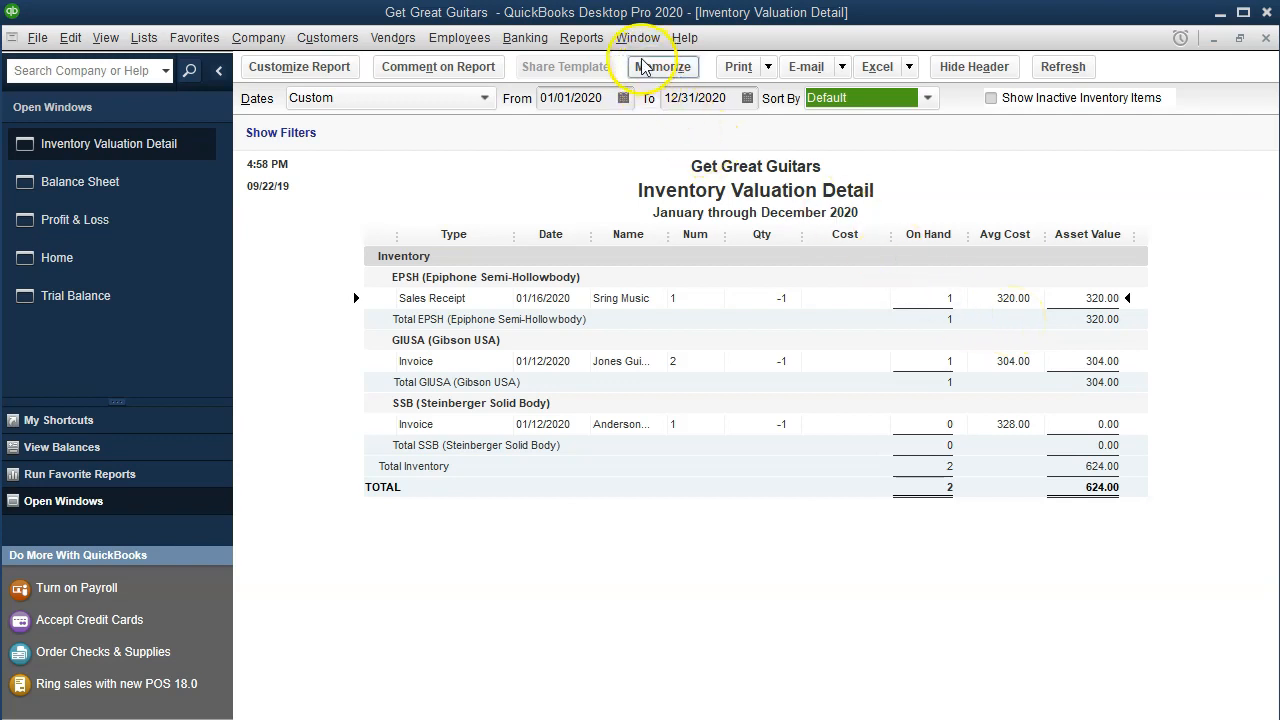
# Step: Run the Inventory Valuation Summary report as of 12/31/2020
pyautogui.click(598, 40)
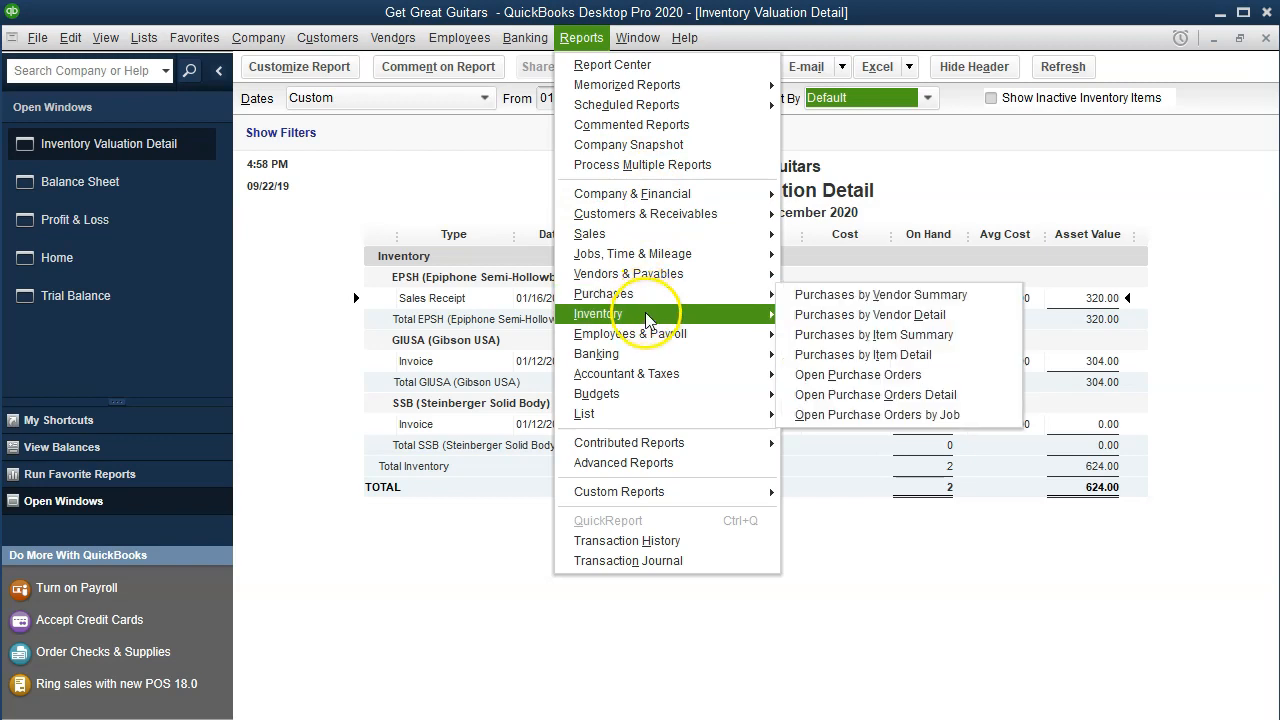
pyautogui.moveTo(720, 314)
pyautogui.click(810, 318)
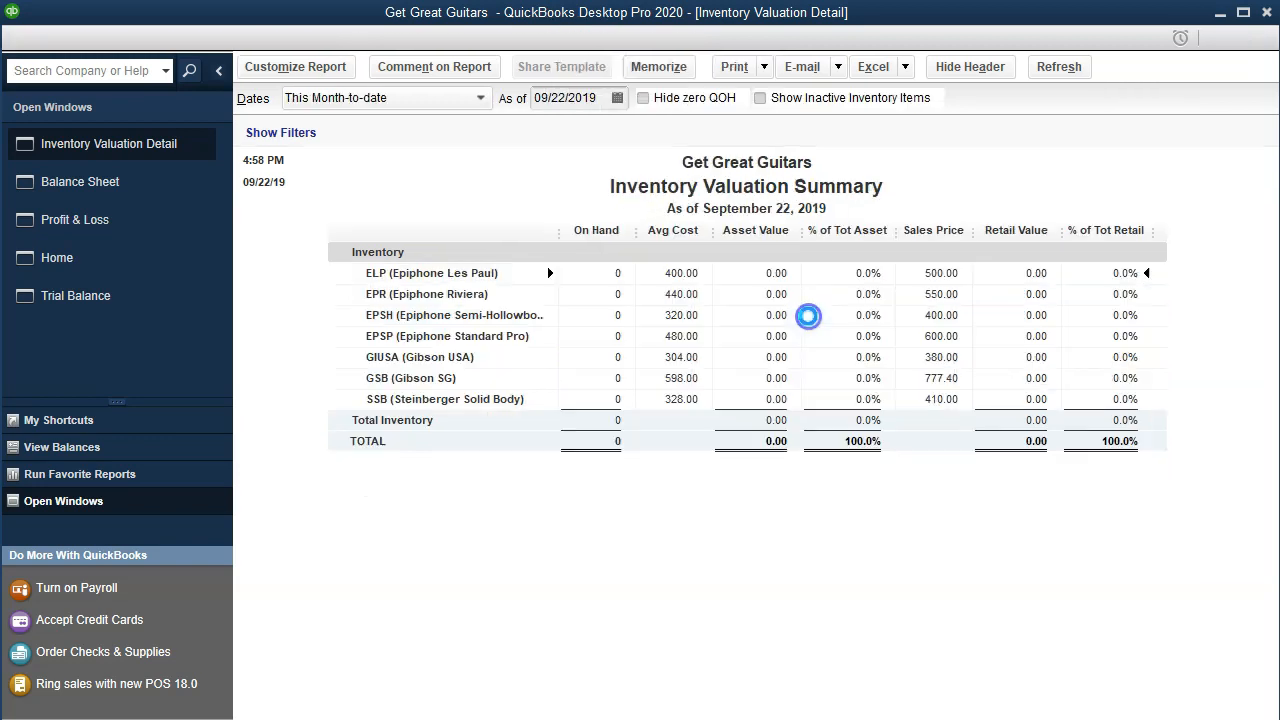
pyautogui.press('Tab')
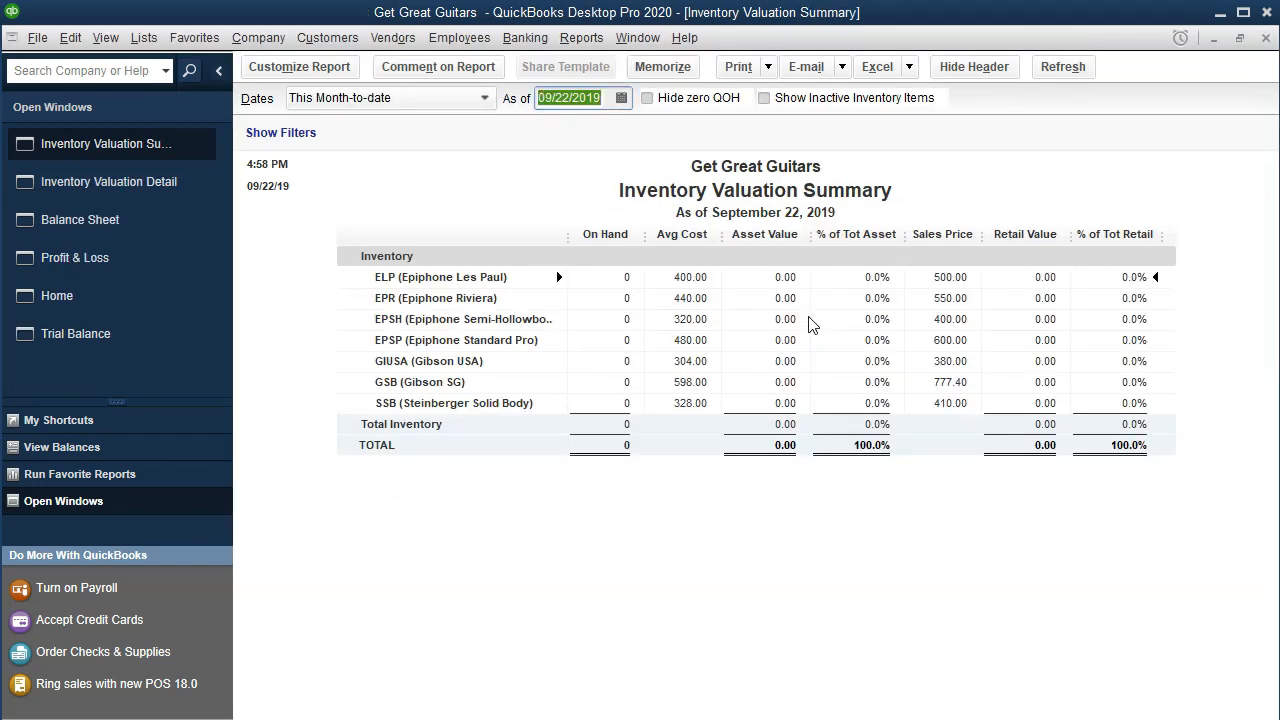
pyautogui.write('1233')
pyautogui.press('BackSpace')
pyautogui.write('12020')
pyautogui.press('Tab')
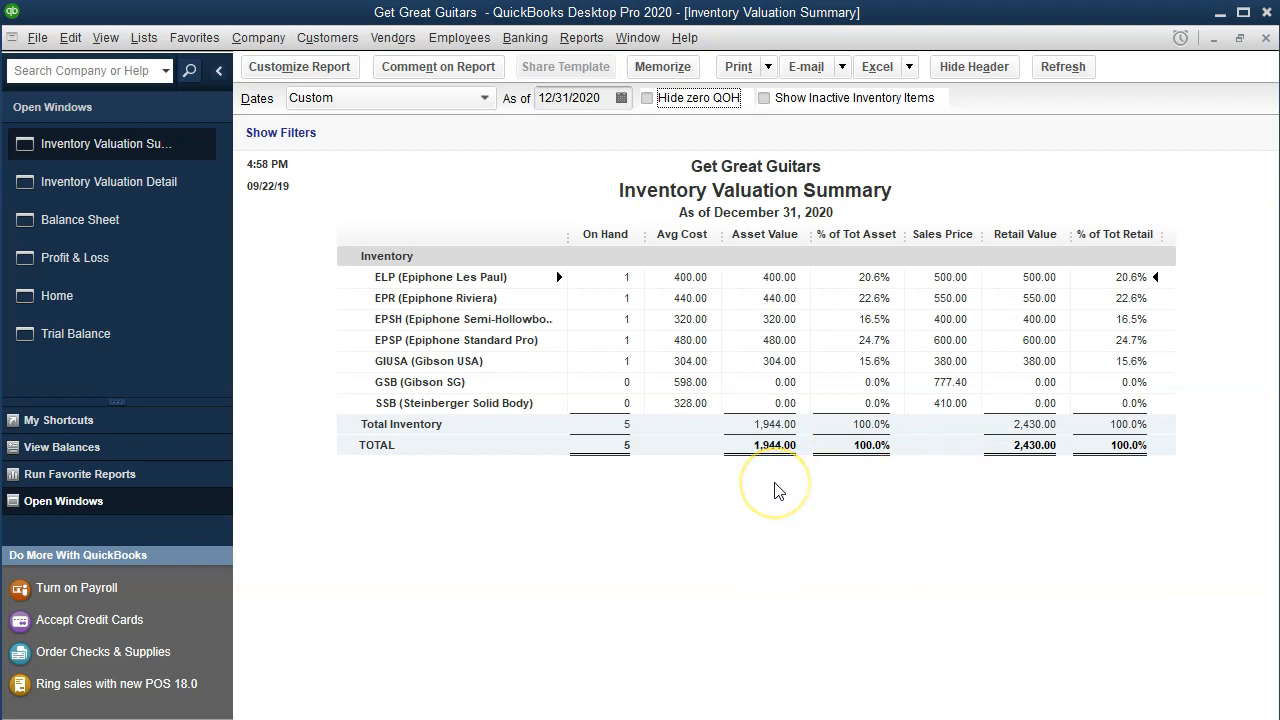
# Step: Review the Balance Sheet and Trial Balance, and close the Inventory Valuation Detail and Inventory Valuation Summary reports
pyautogui.click(104, 222)
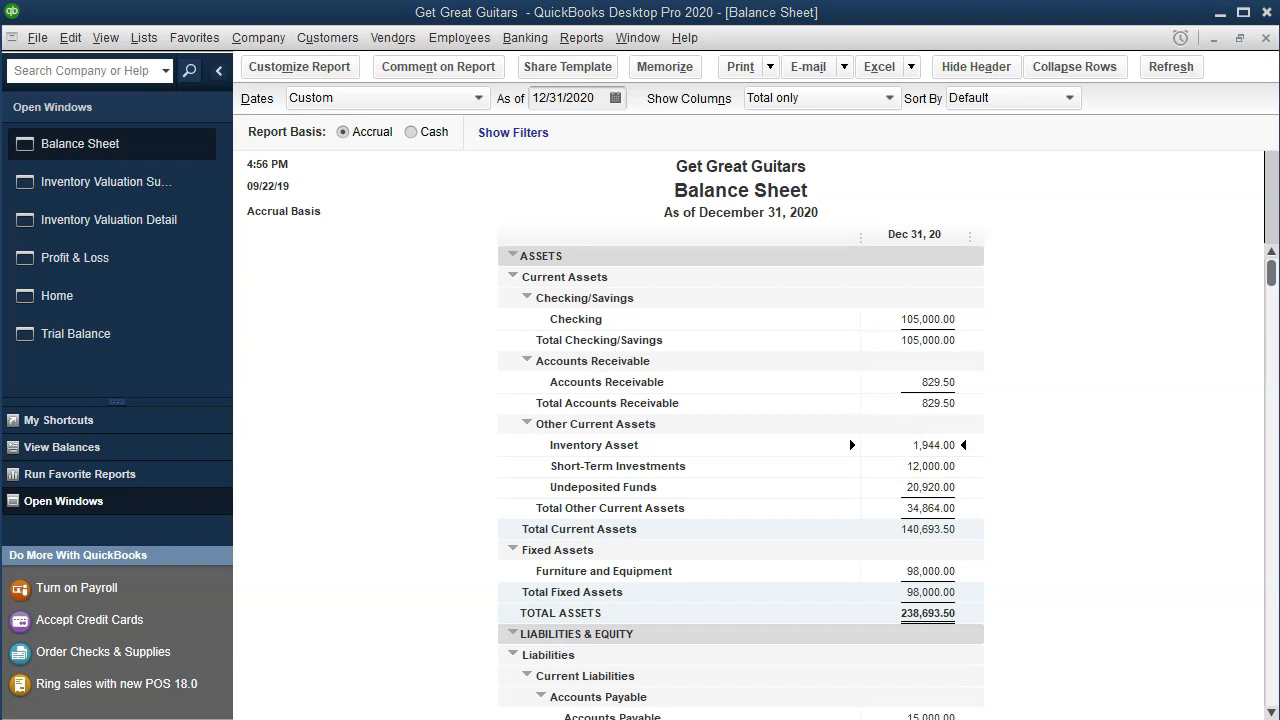
pyautogui.click(72, 352)
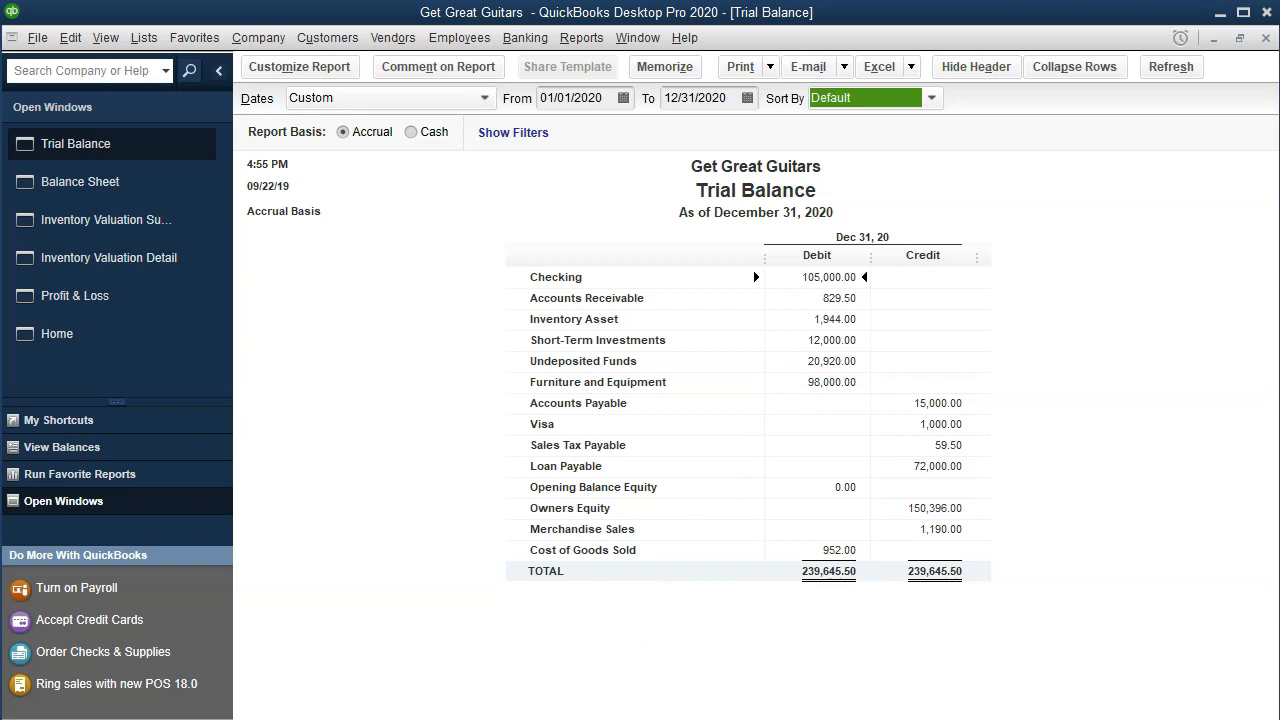
pyautogui.click(68, 257)
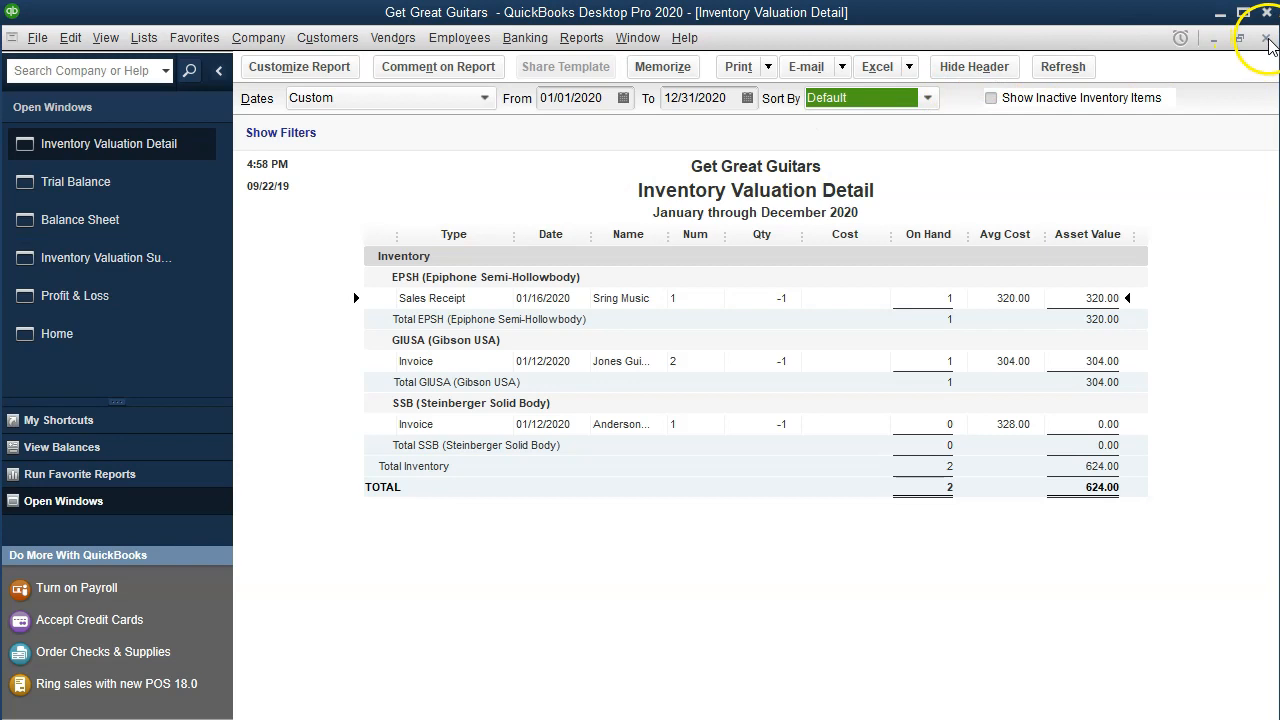
pyautogui.click(1266, 39)
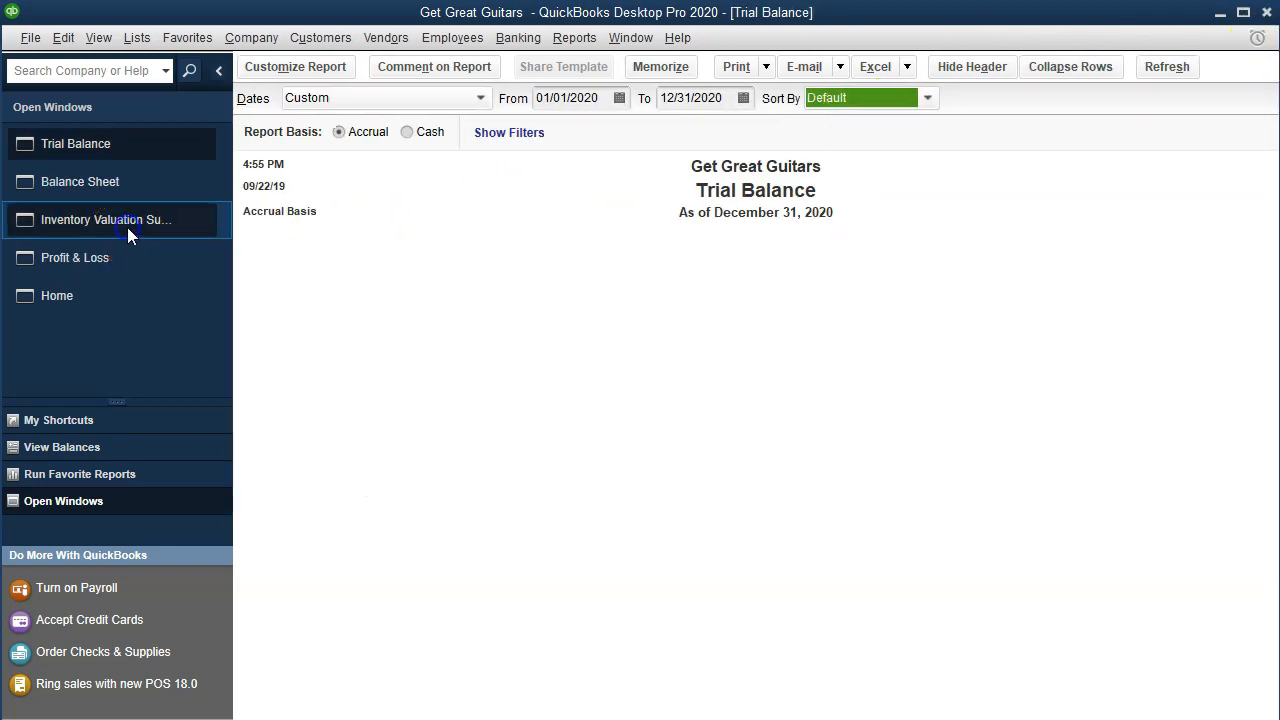
pyautogui.click(127, 227)
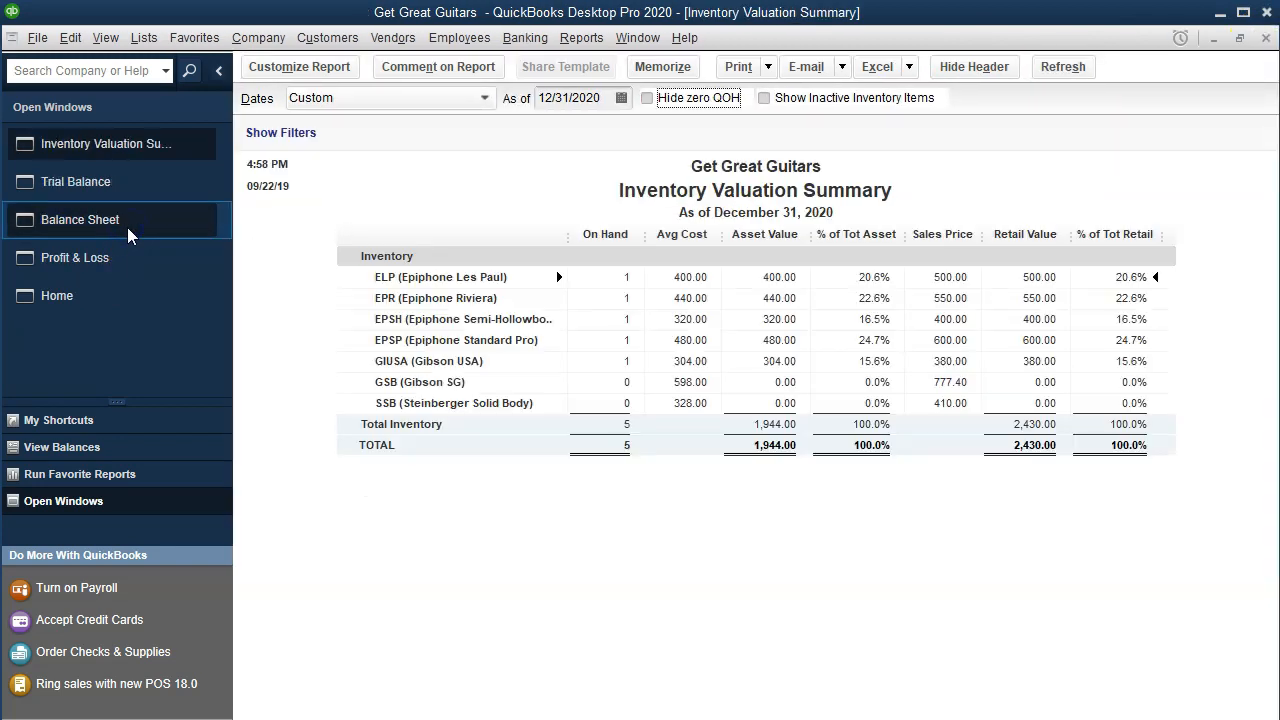
pyautogui.click(1266, 40)
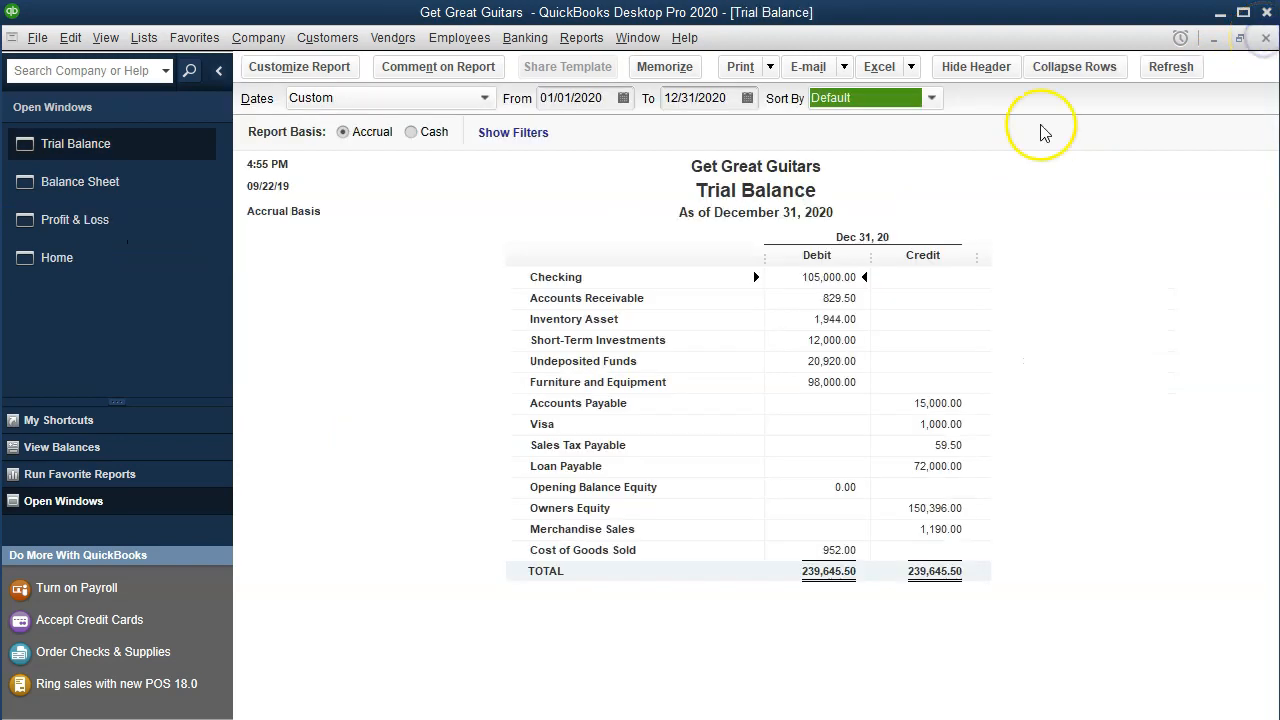
# Step: Start a new sales receipt from the Home page and quick-add "Sam The Guitar Man" as its customer
pyautogui.click(106, 260)
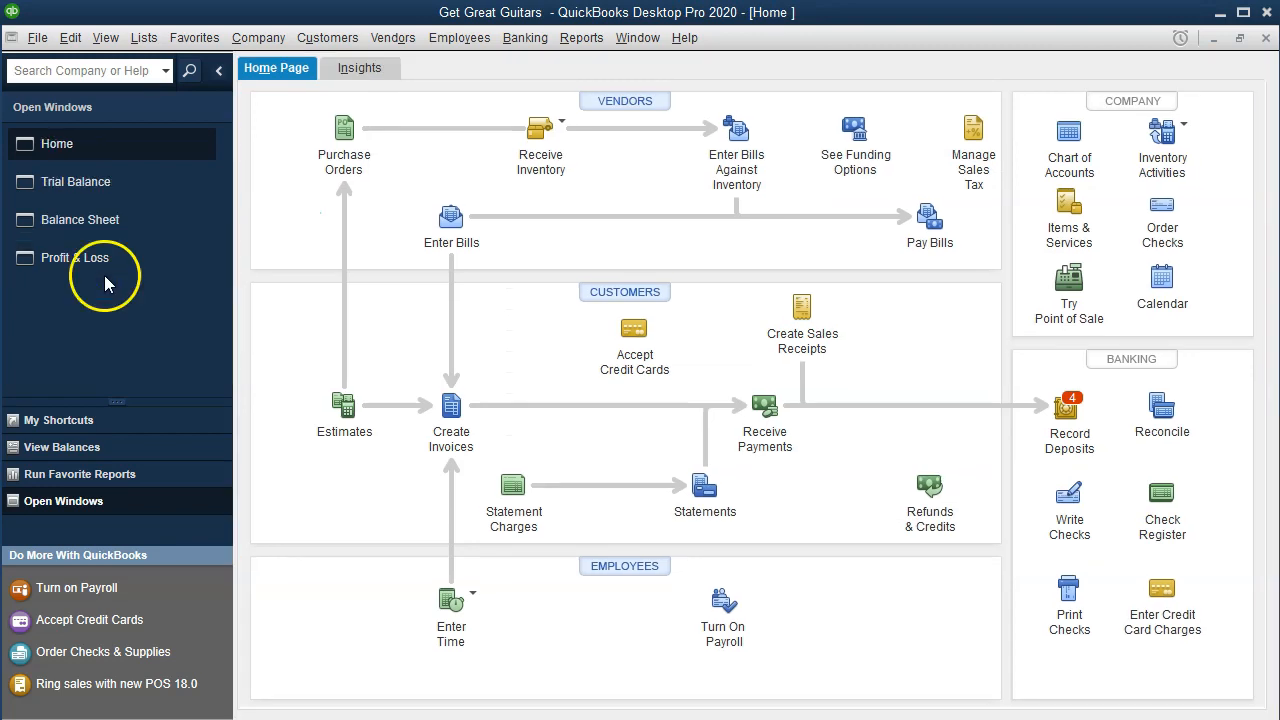
pyautogui.click(796, 337)
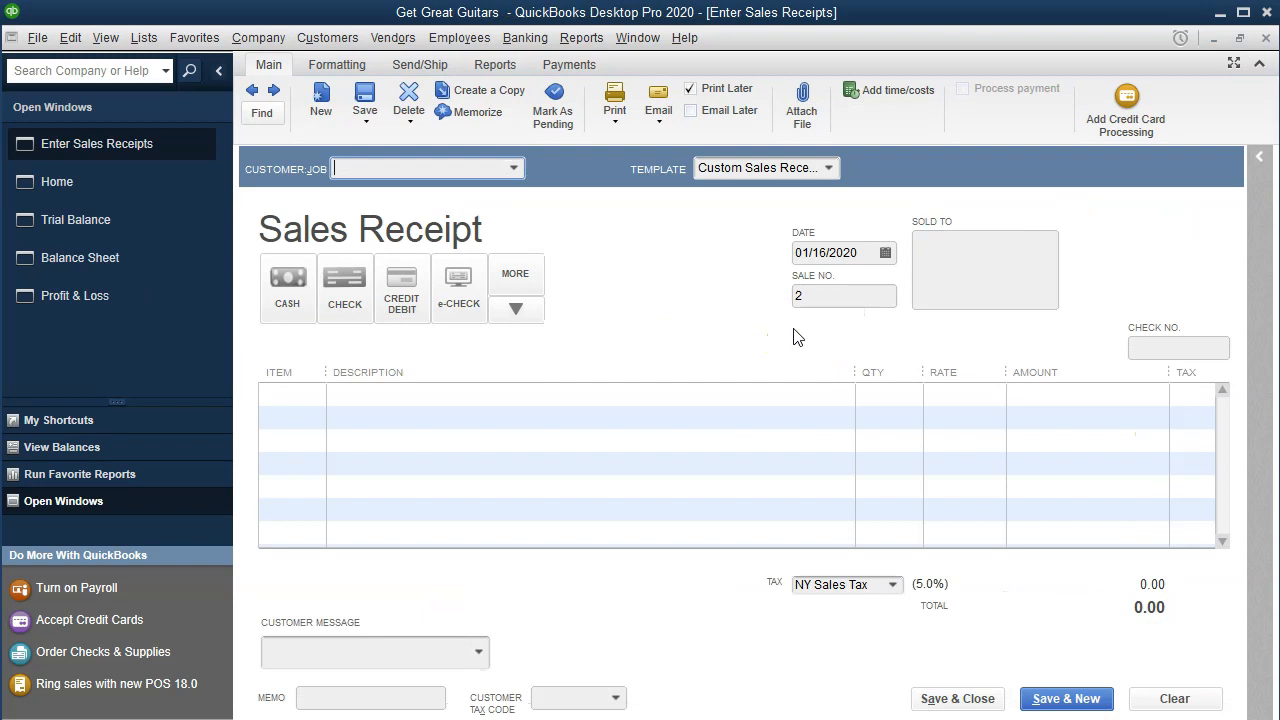
pyautogui.click(518, 168)
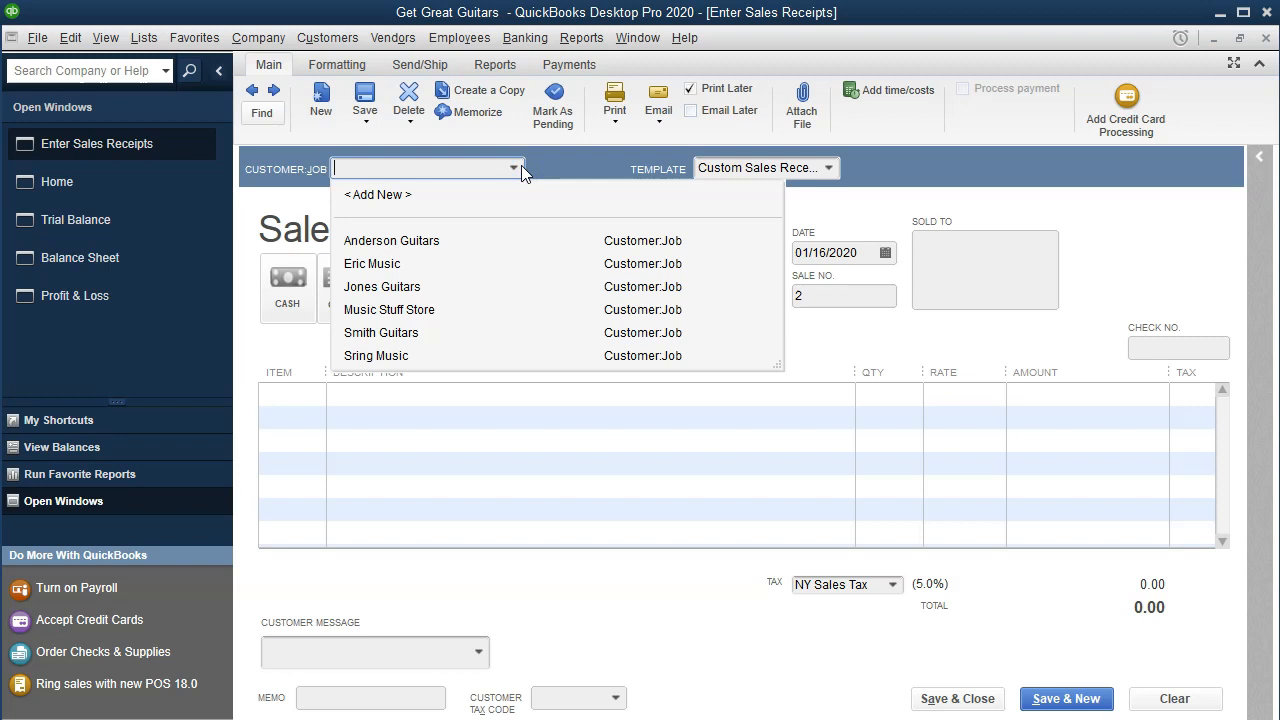
pyautogui.click(519, 168)
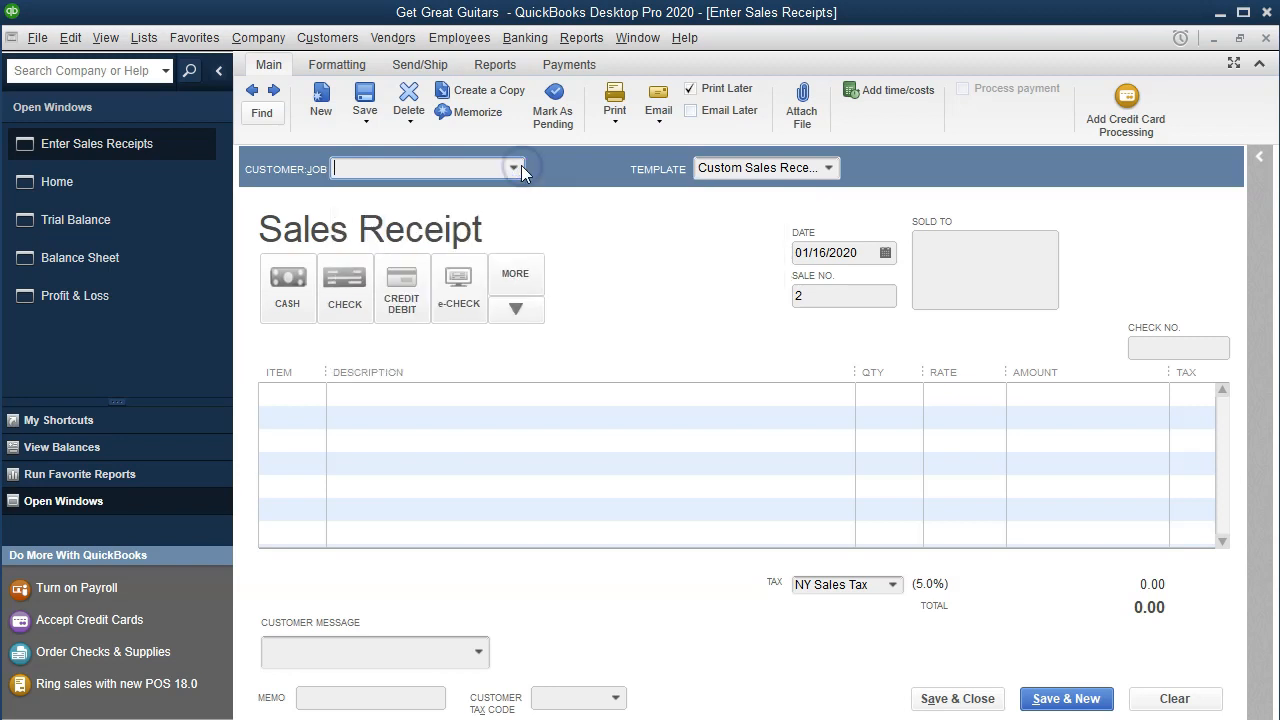
pyautogui.write('Sam')
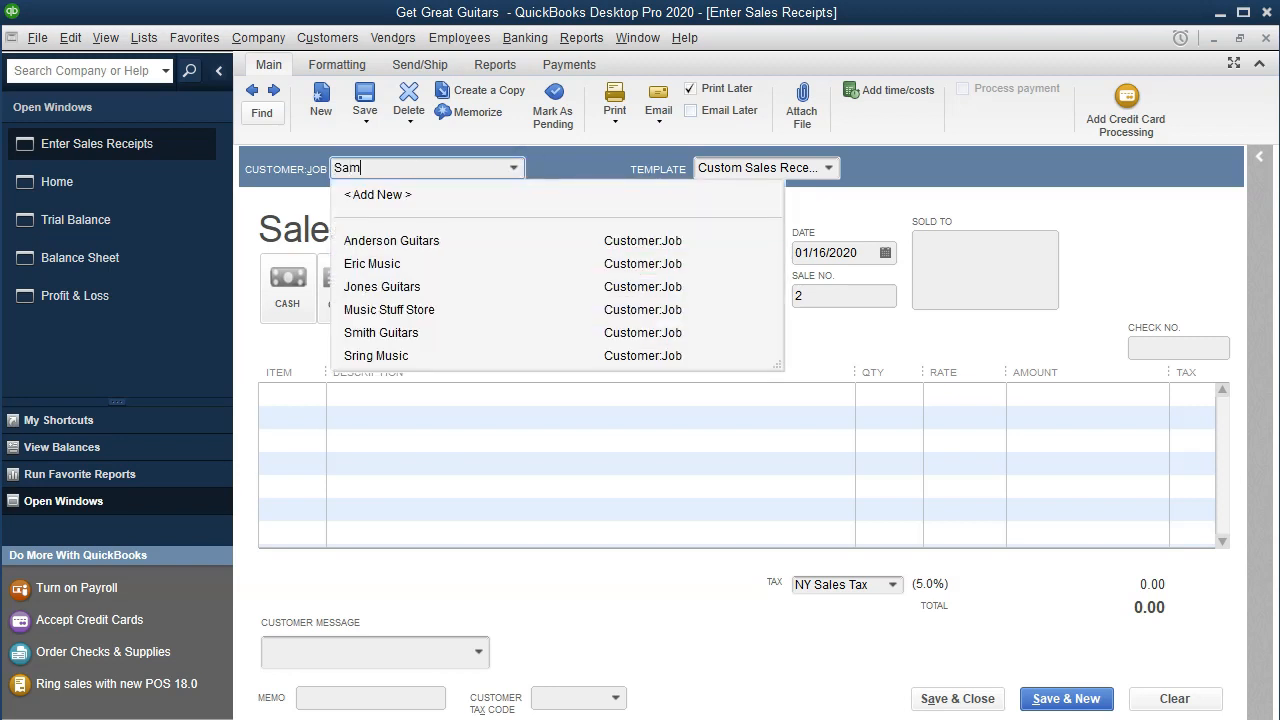
pyautogui.write(' The Guaite')
pyautogui.write('itar')
pyautogui.write('Man')
pyautogui.click(463, 171)
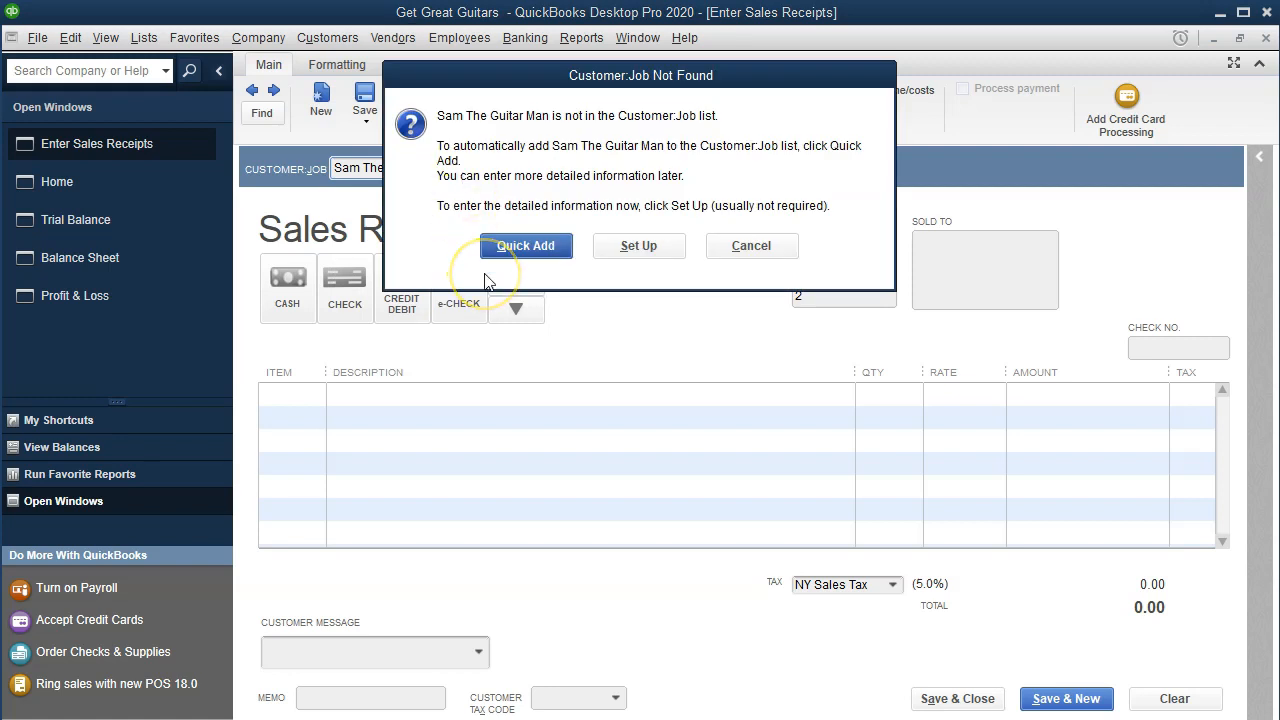
pyautogui.click(526, 258)
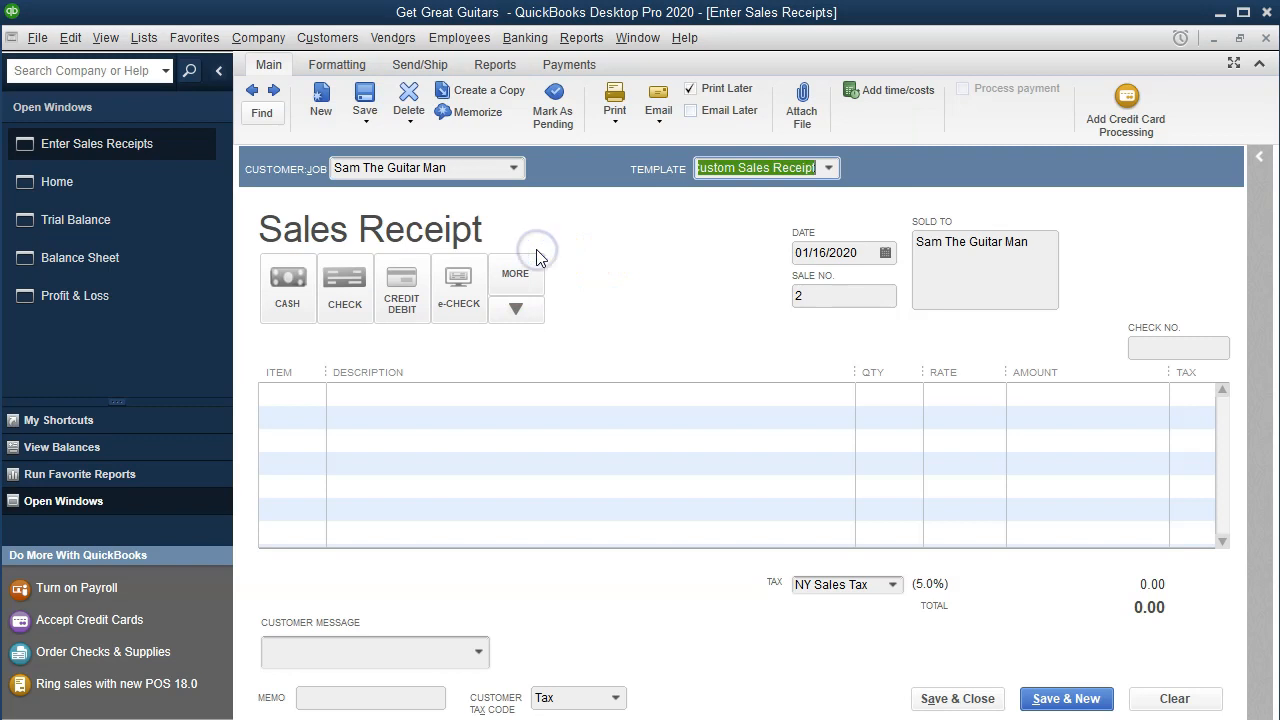
# Step: Set the new receipt's payment method to Cash, keeping the date 01/16/2020 and sale number 2
pyautogui.click(293, 300)
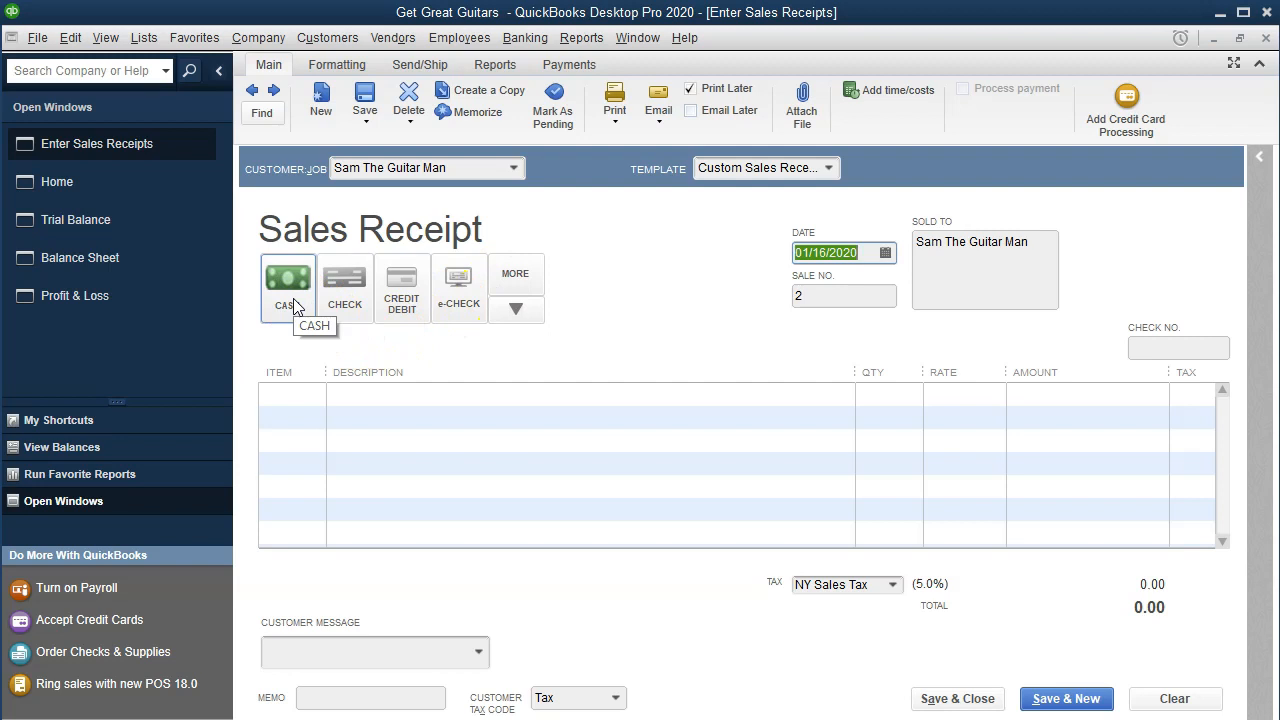
pyautogui.press('Tab')
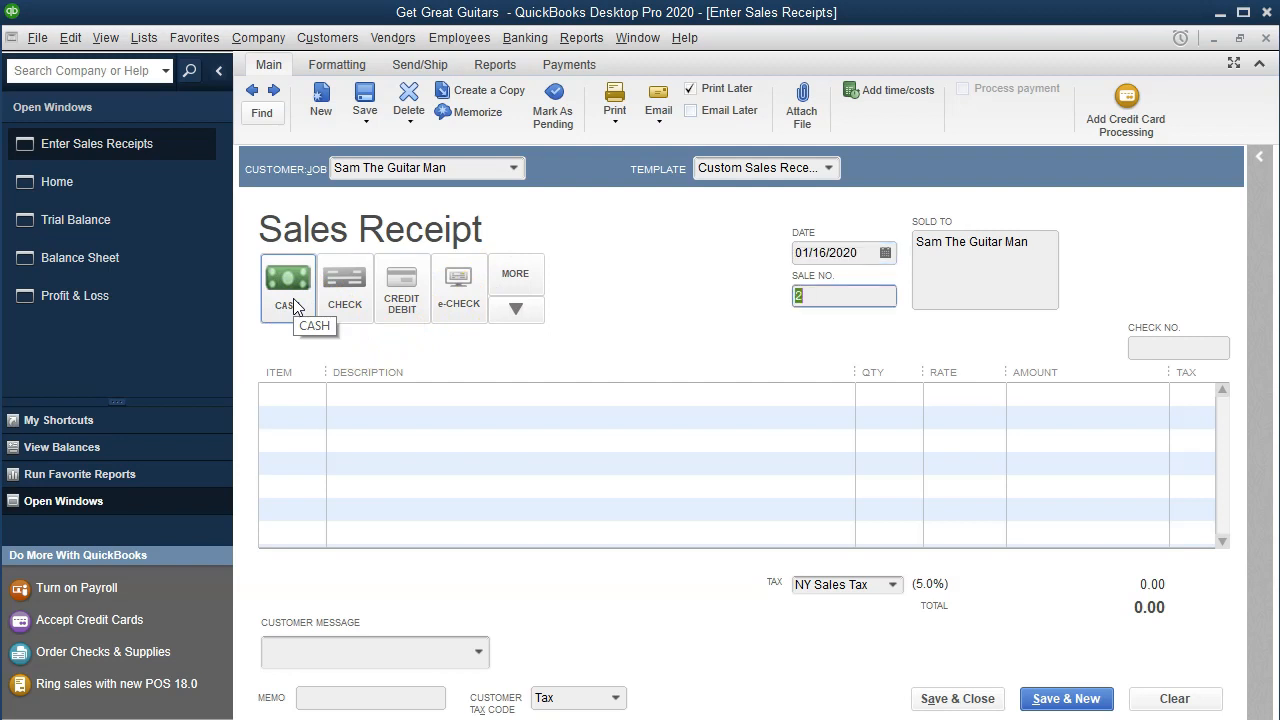
pyautogui.press('Tab')
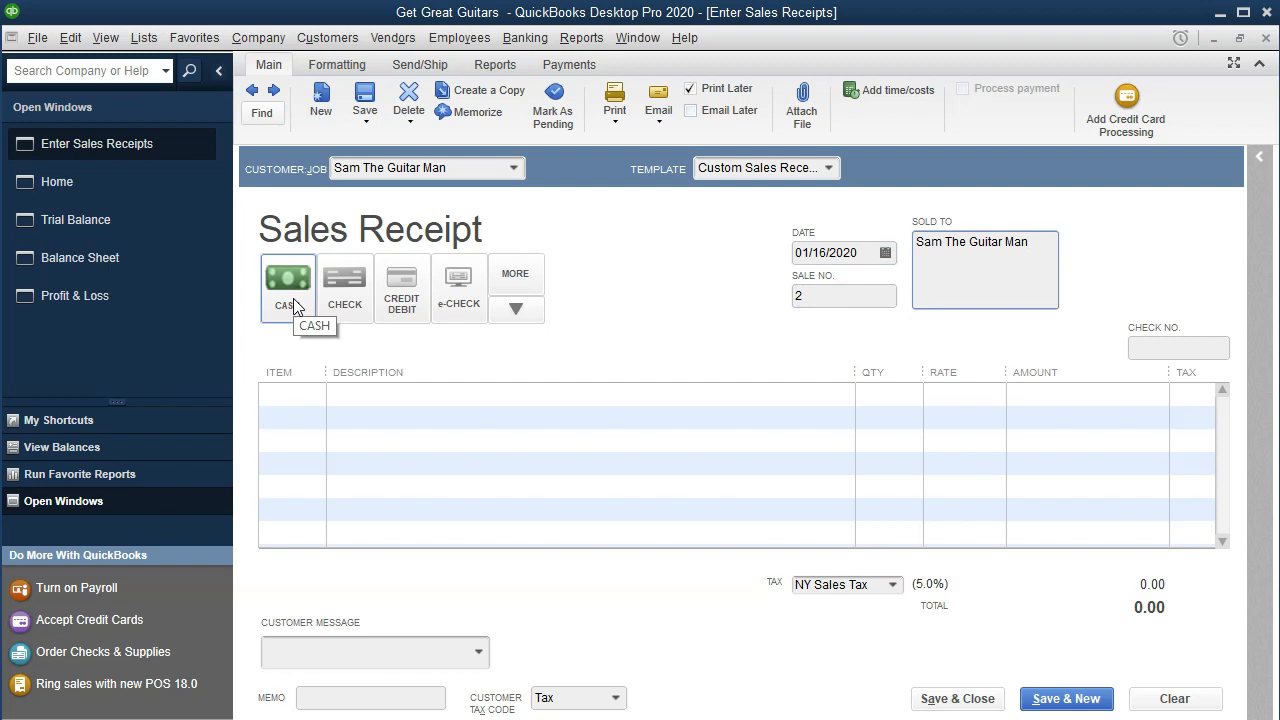
# Step: Add the Diagnostic service item with a quantity of 1 as the first line of the sales receipt
pyautogui.press('Tab')
pyautogui.press('Tab')
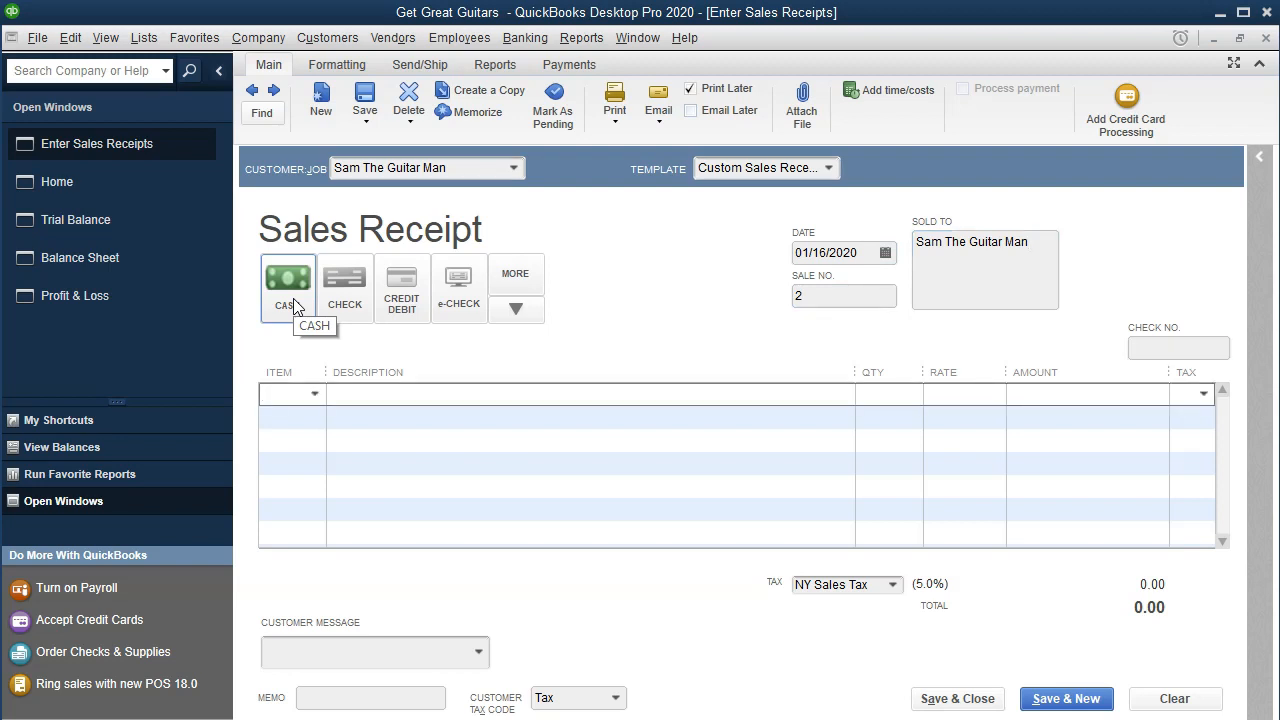
pyautogui.click(315, 395)
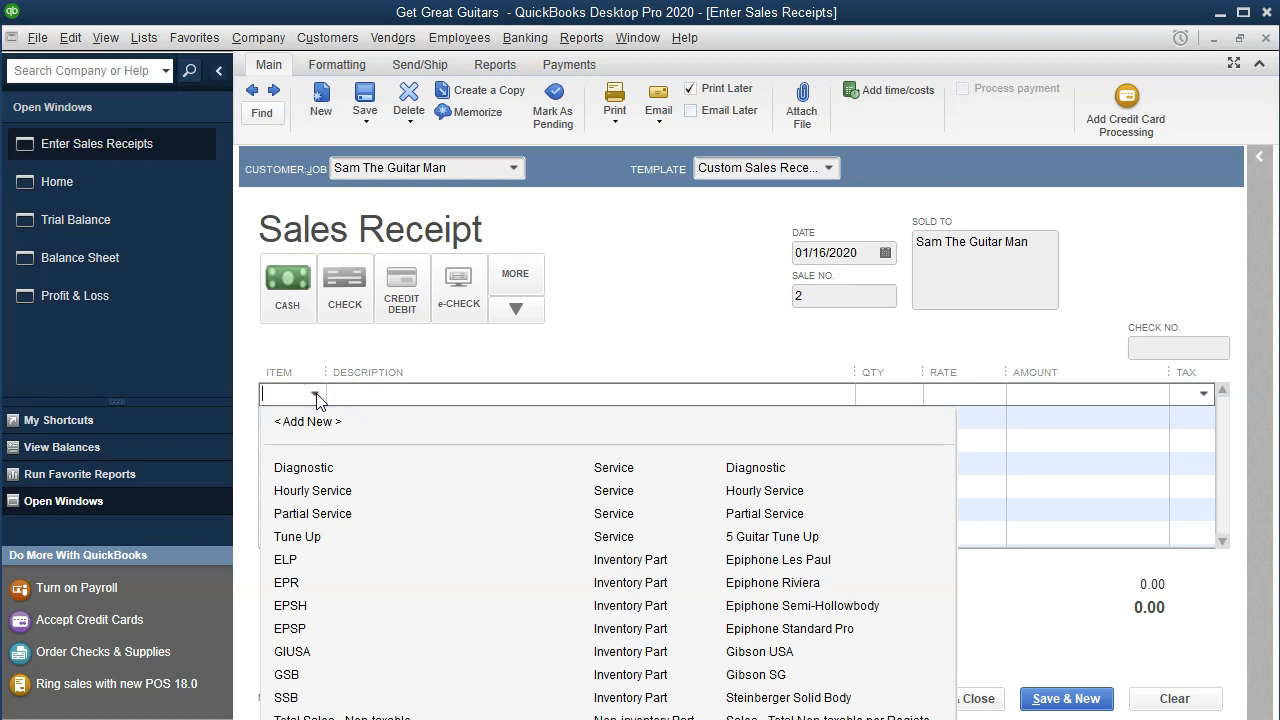
pyautogui.write('dia')
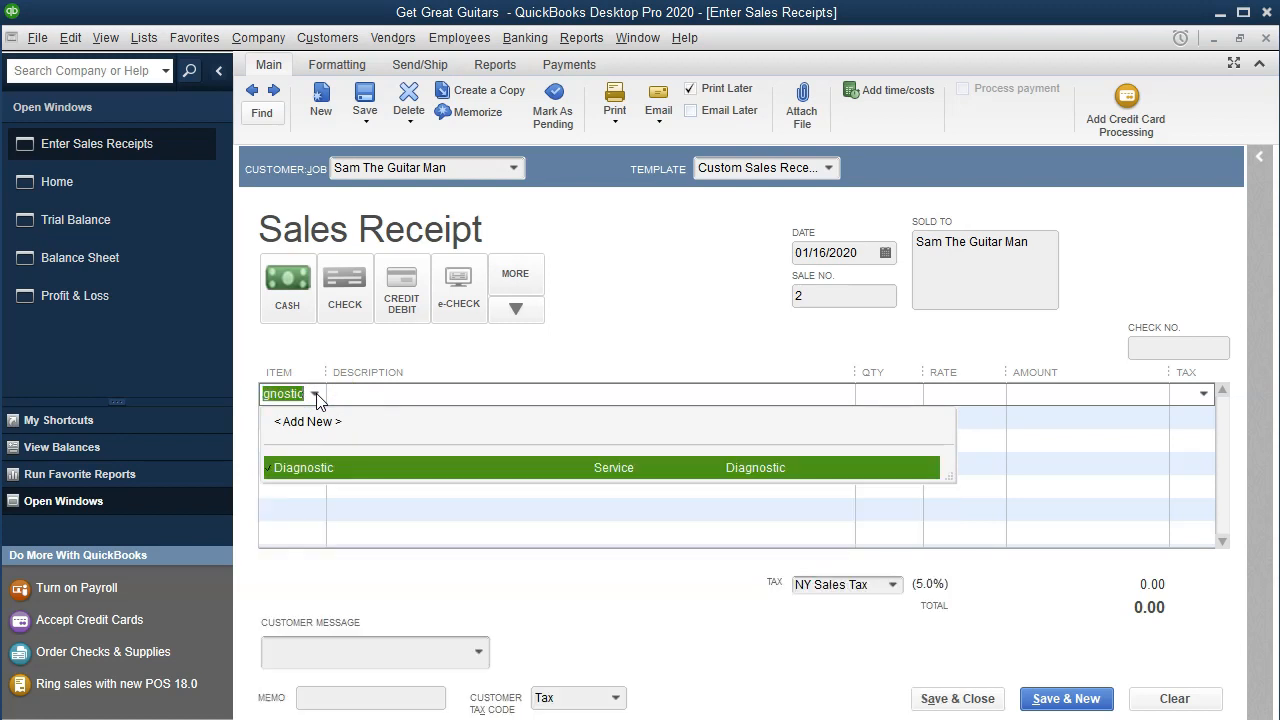
pyautogui.press('Tab')
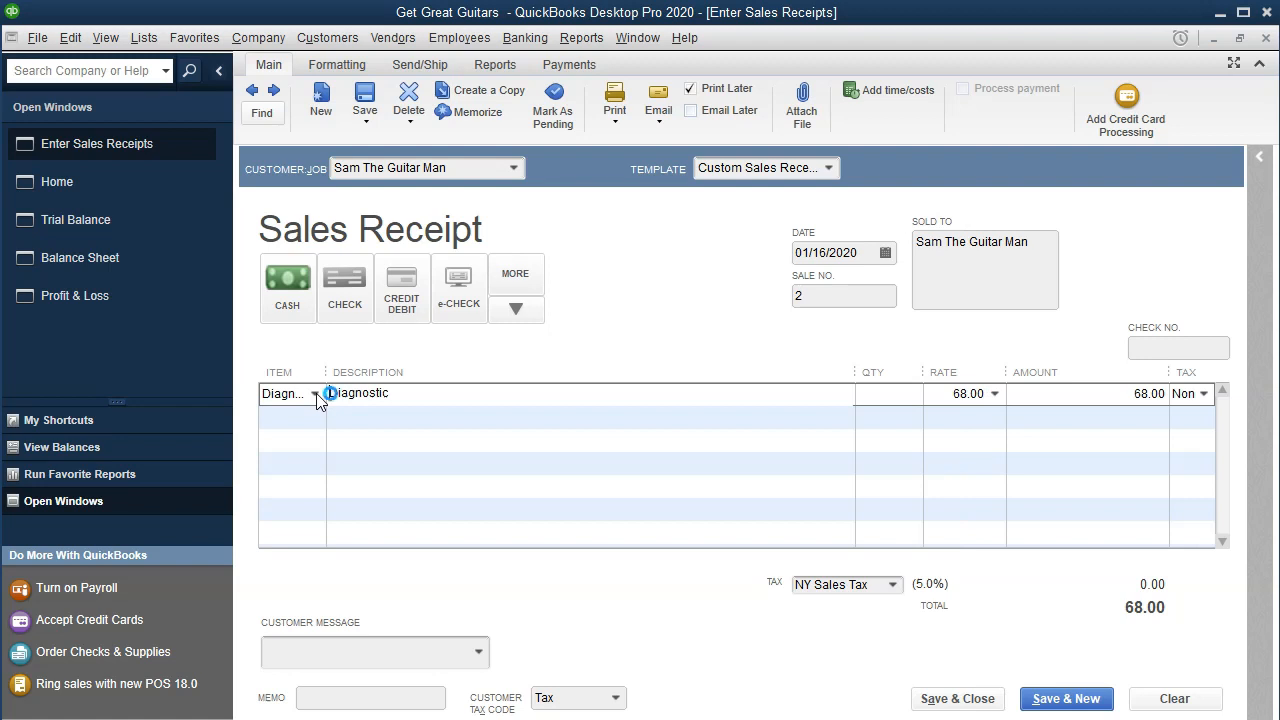
pyautogui.write('1')
pyautogui.press('Tab')
pyautogui.press('Tab')
pyautogui.press('Tab')
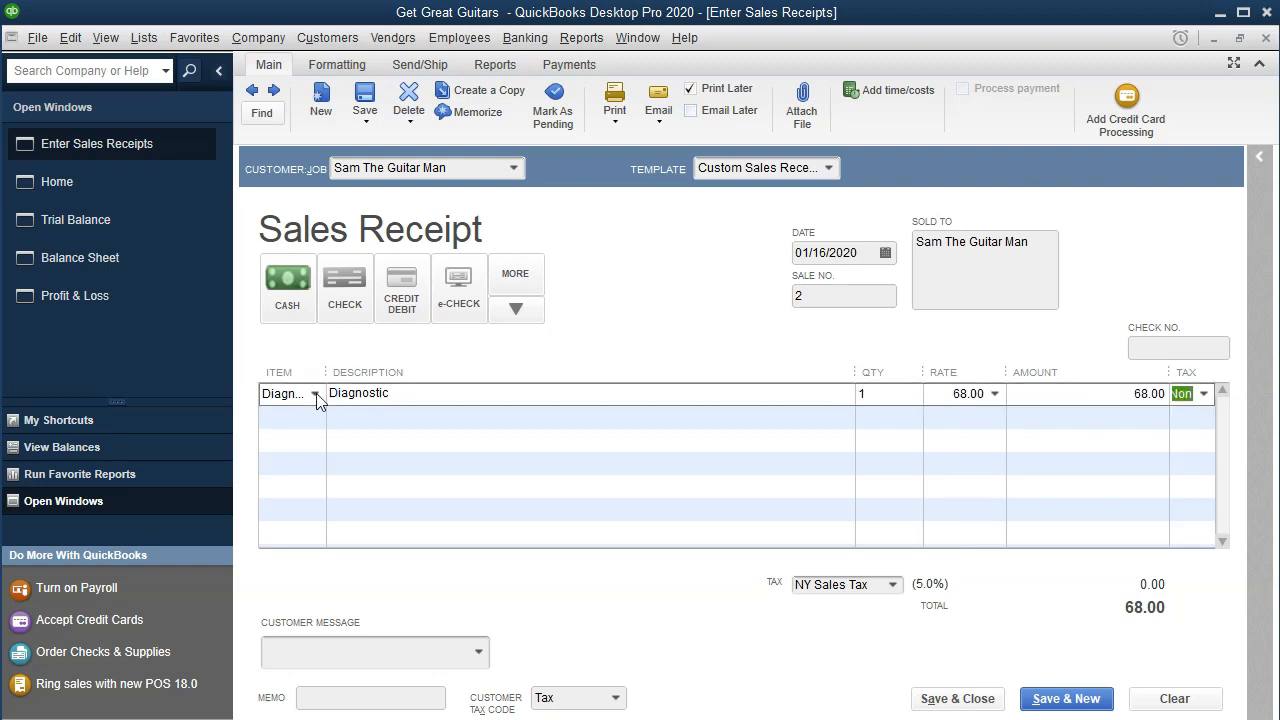
pyautogui.press('Tab')
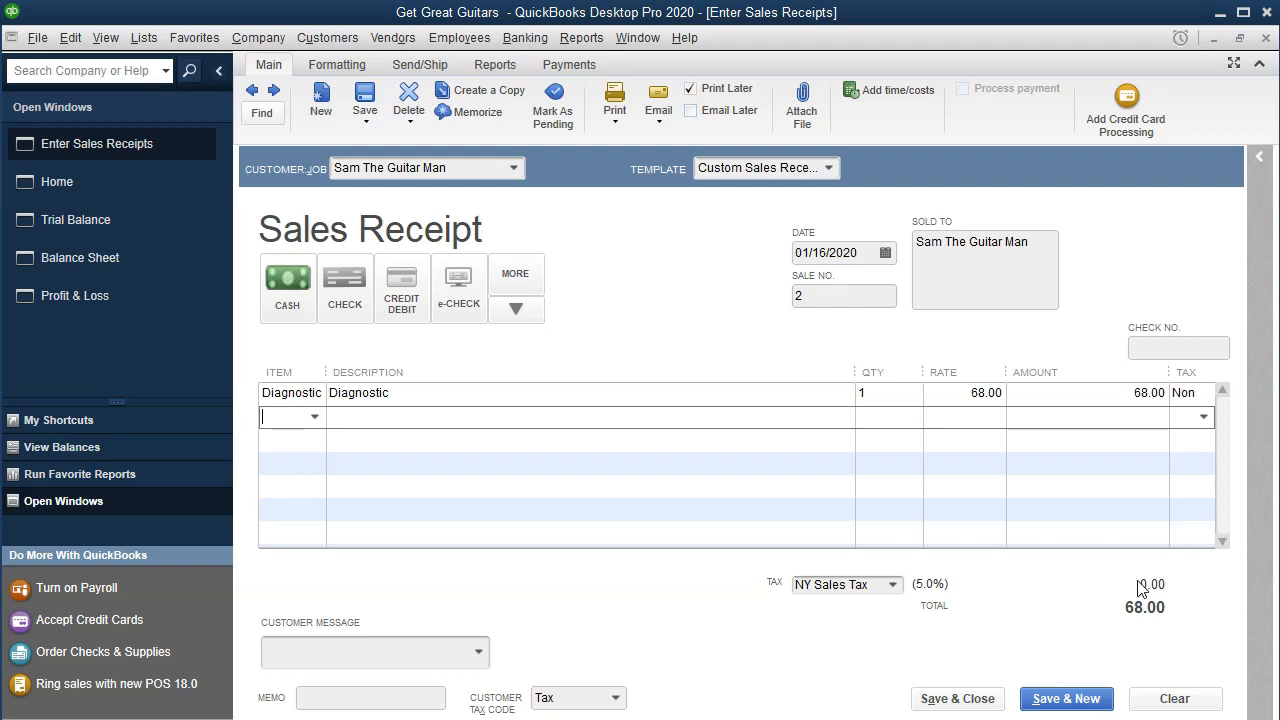
# Step: Add an Hourly Service line with a quantity of 1, and save the receipt so a new blank one starts
pyautogui.write('h')
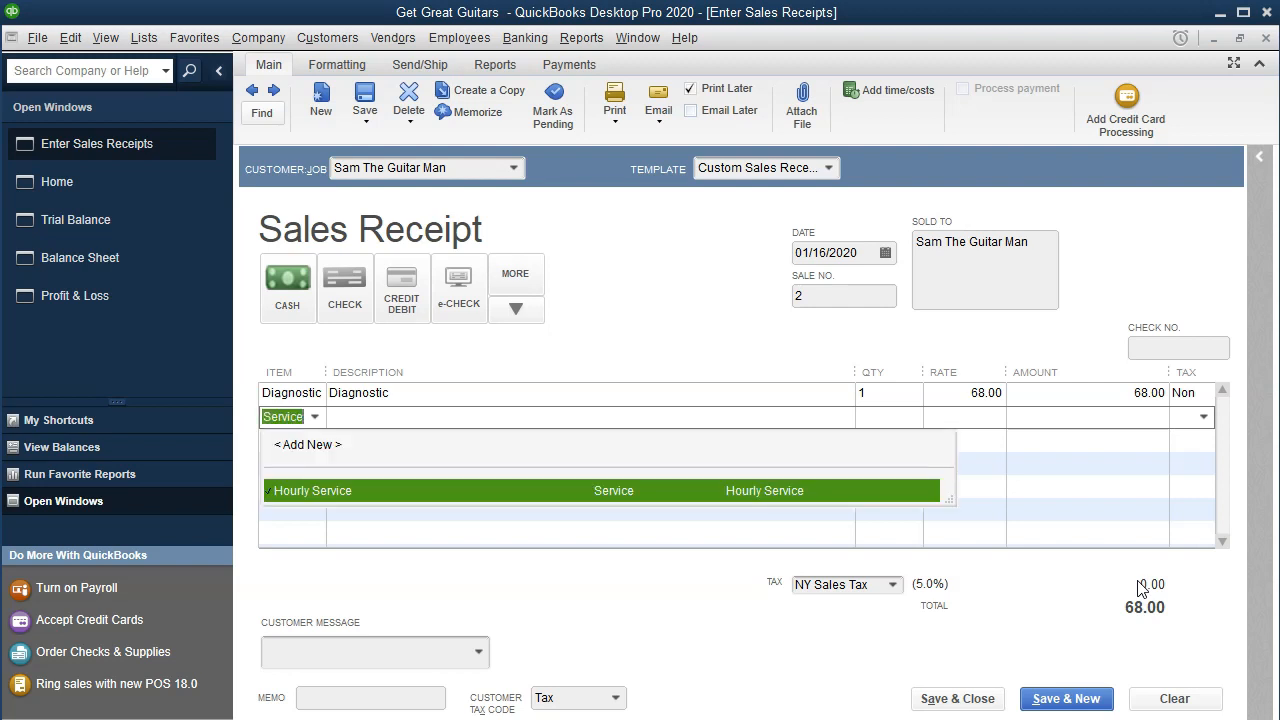
pyautogui.press('Tab')
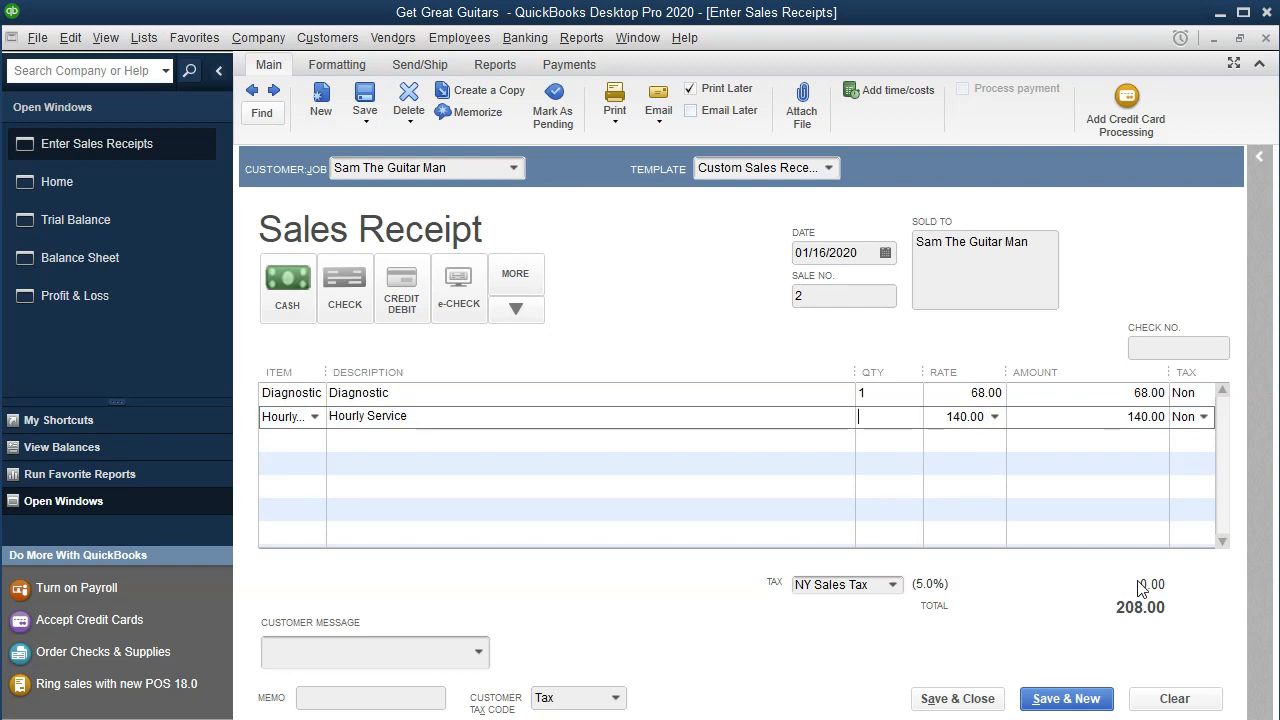
pyautogui.write('1')
pyautogui.press('Tab')
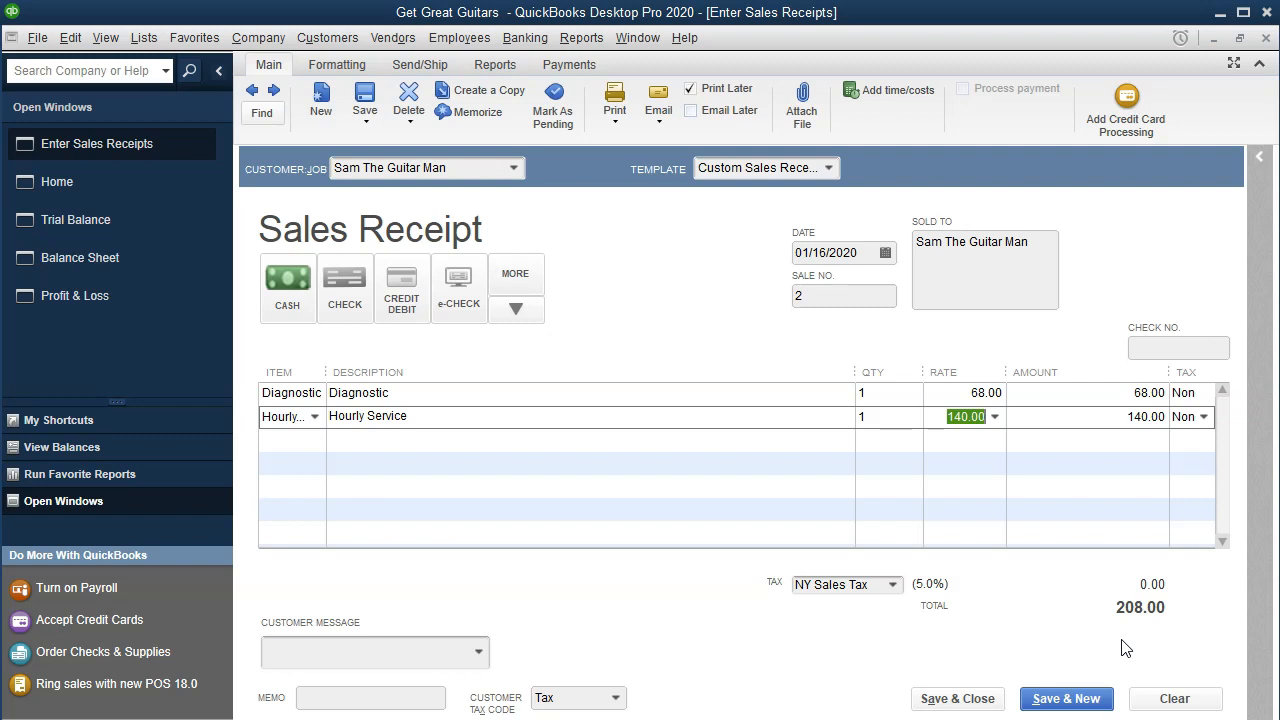
pyautogui.click(1055, 703)
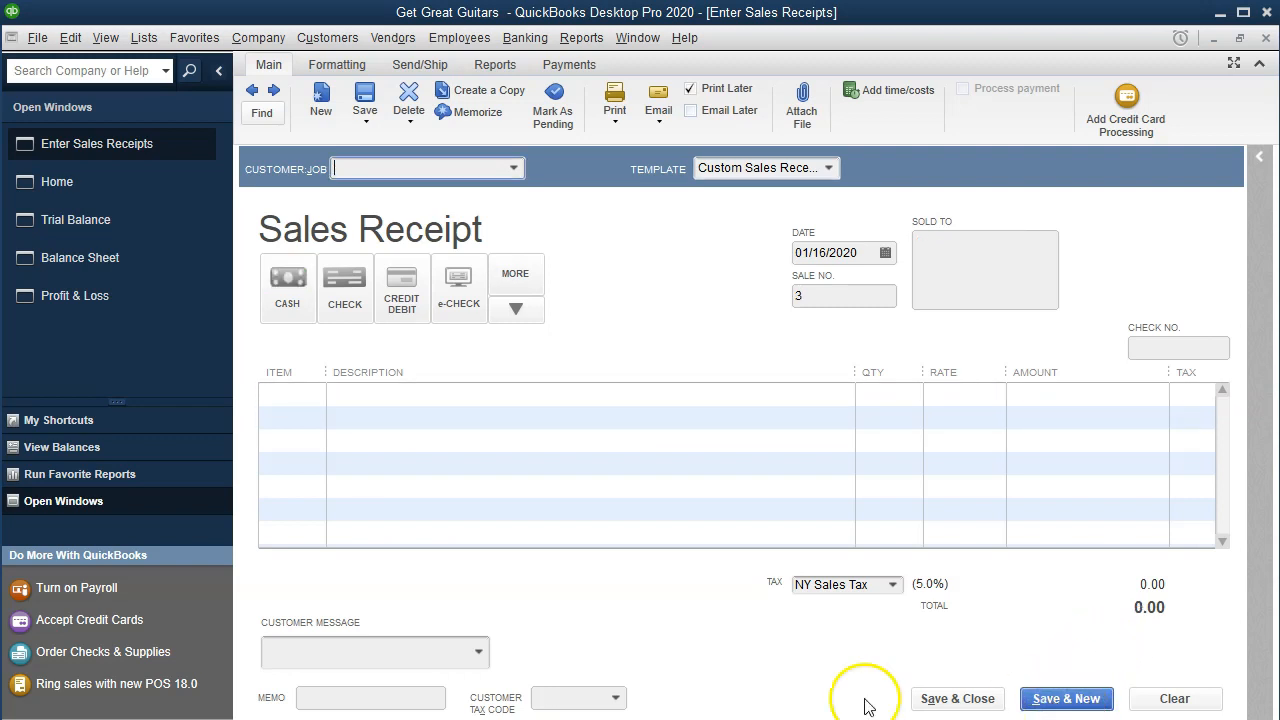
# Step: Trace Undeposited Funds on the Balance Sheet down to sales receipt 2, and close the receipt and the transaction report
pyautogui.click(94, 259)
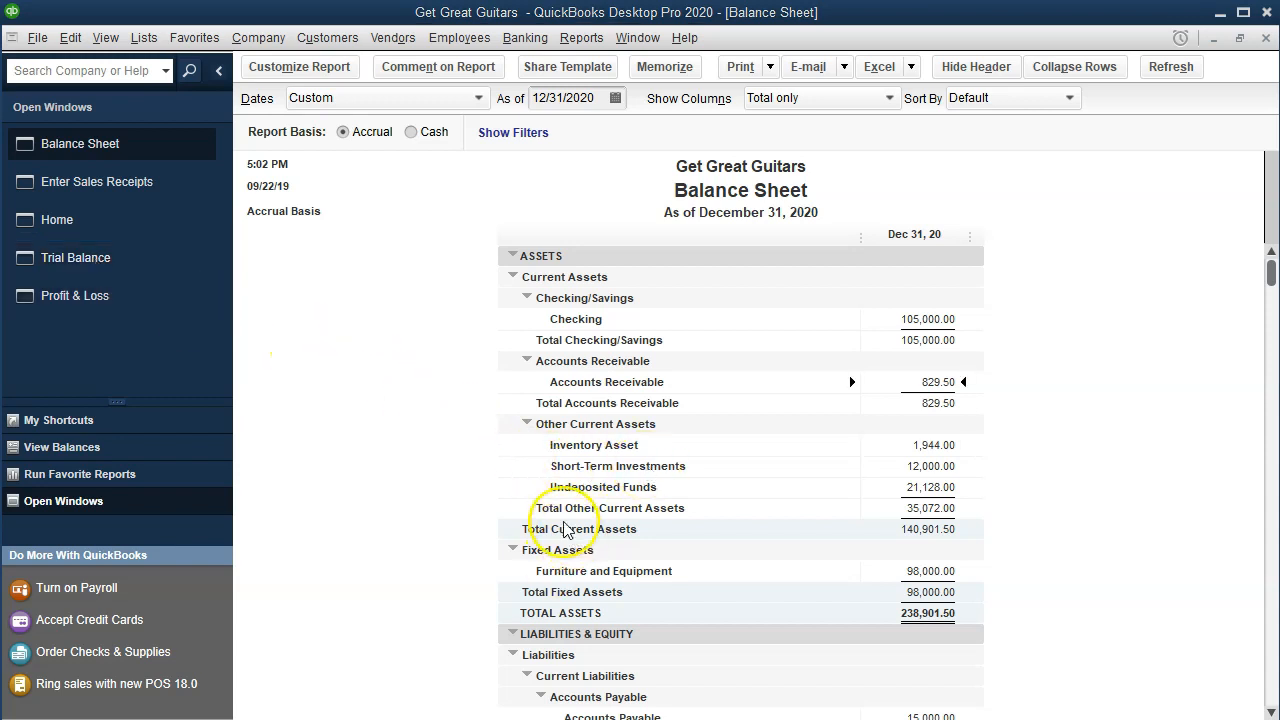
pyautogui.click(912, 487)
pyautogui.click(944, 486)
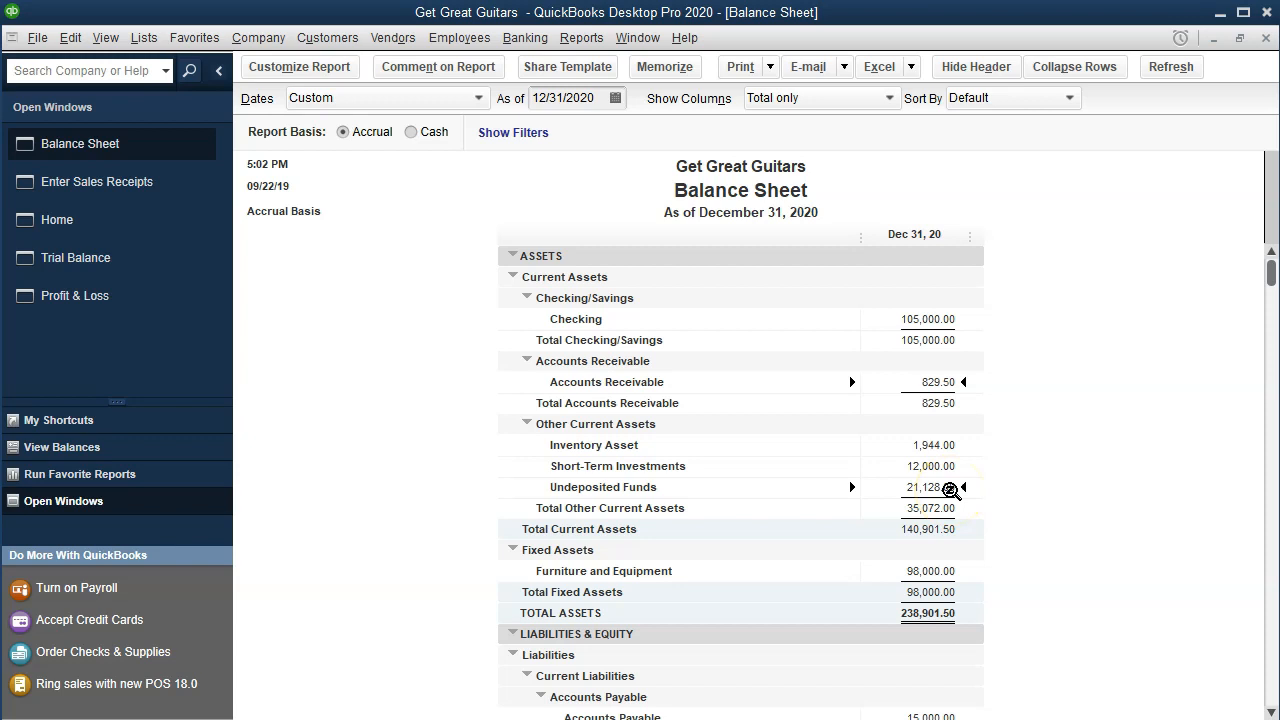
pyautogui.doubleClick(949, 488)
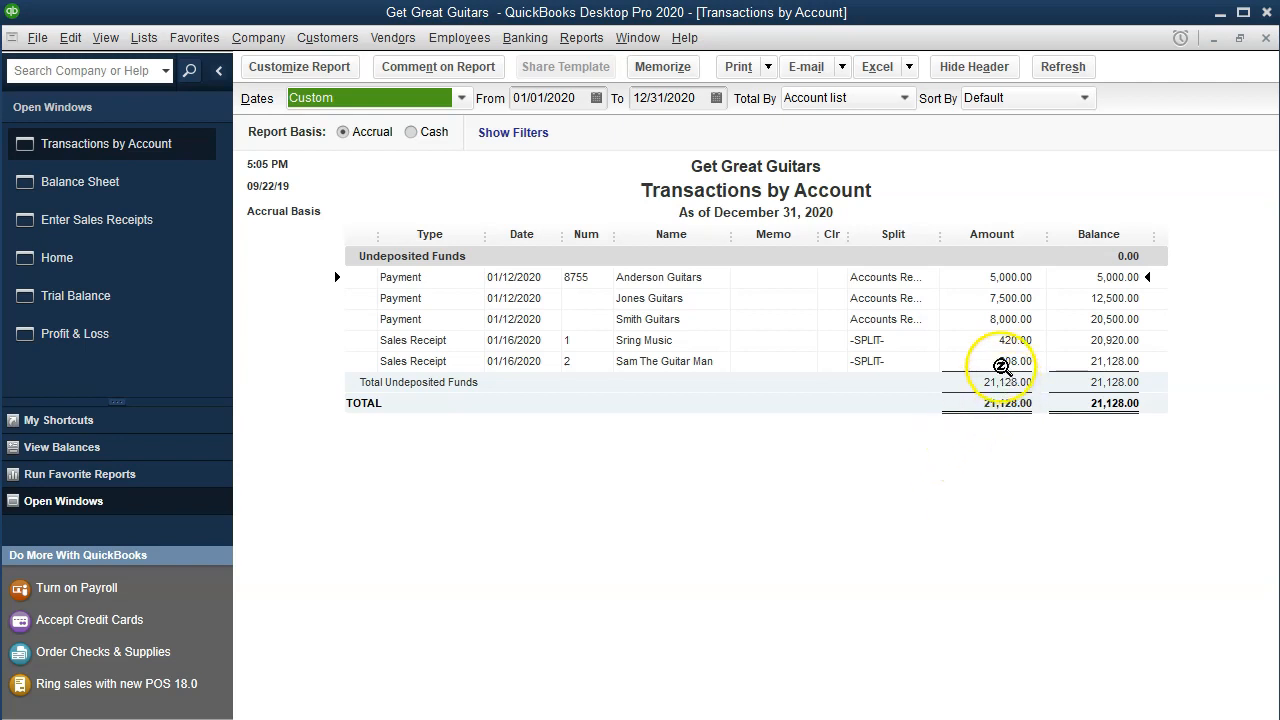
pyautogui.doubleClick(1000, 361)
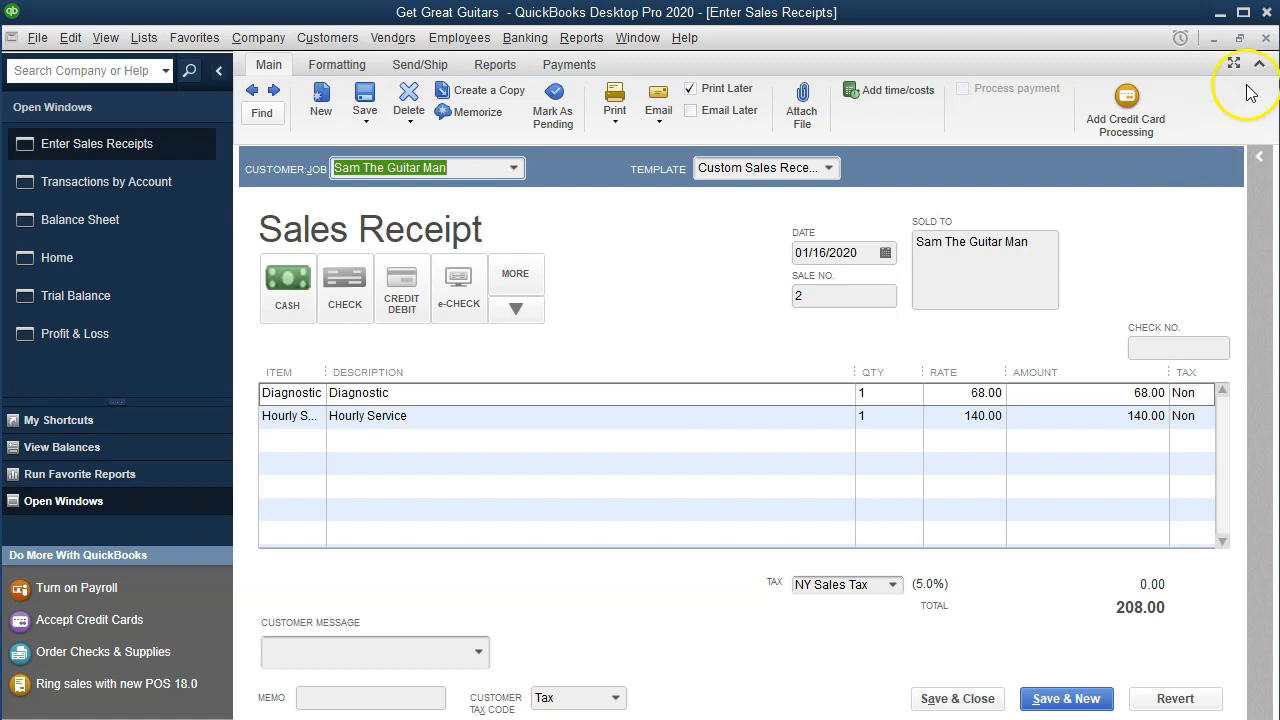
pyautogui.click(1266, 39)
pyautogui.click(1266, 39)
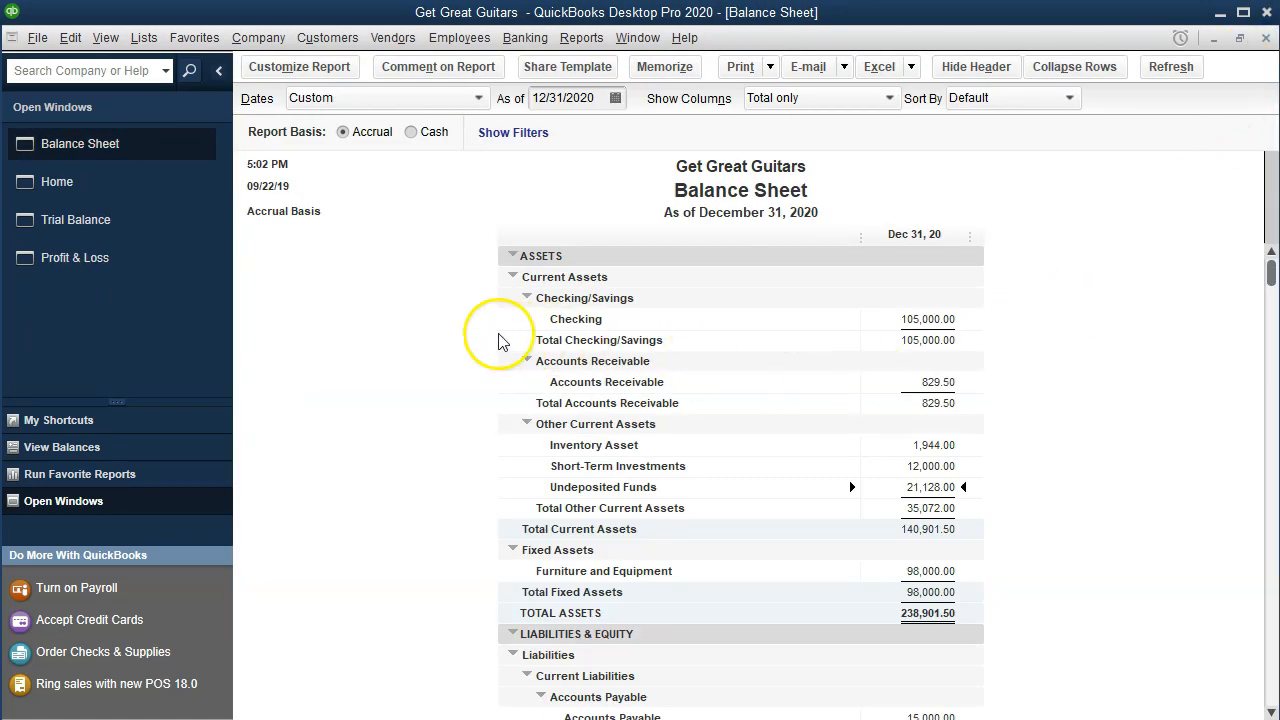
# Step: Trace Service income on the Profit & Loss report down to the receipt's Diagnostic line, and close the receipt and detail report
pyautogui.click(130, 268)
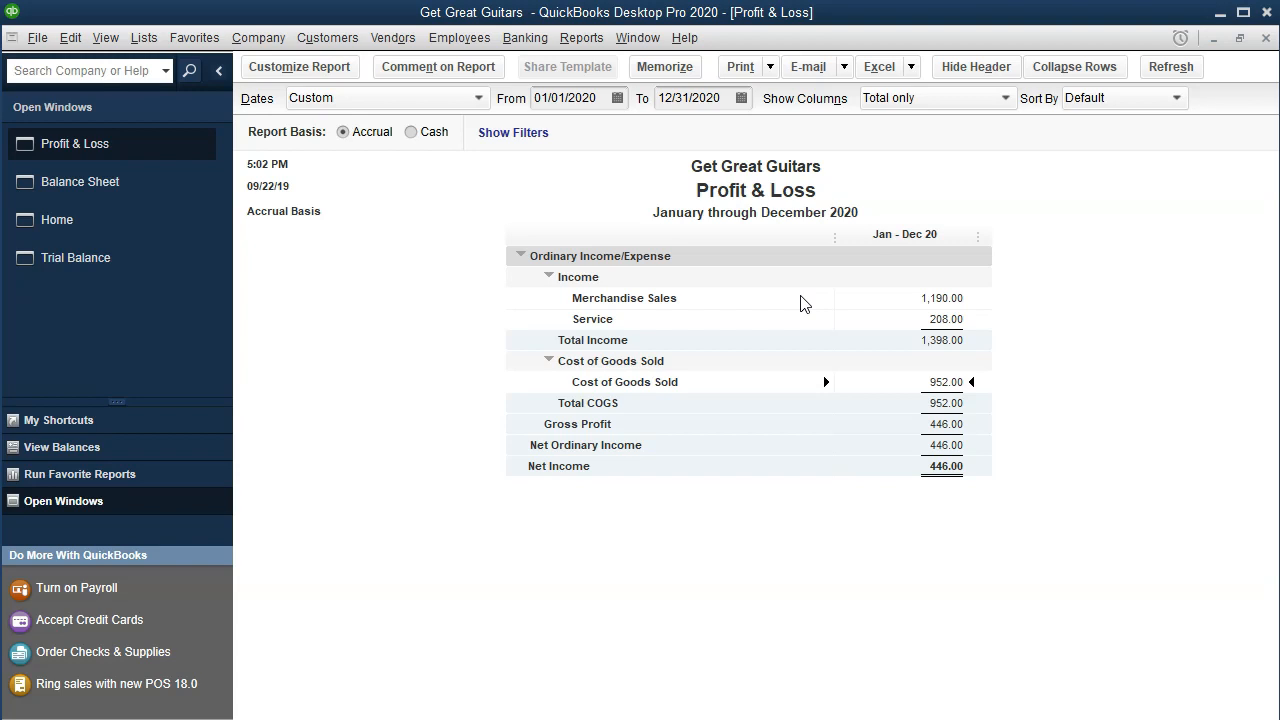
pyautogui.click(944, 318)
pyautogui.doubleClick(944, 318)
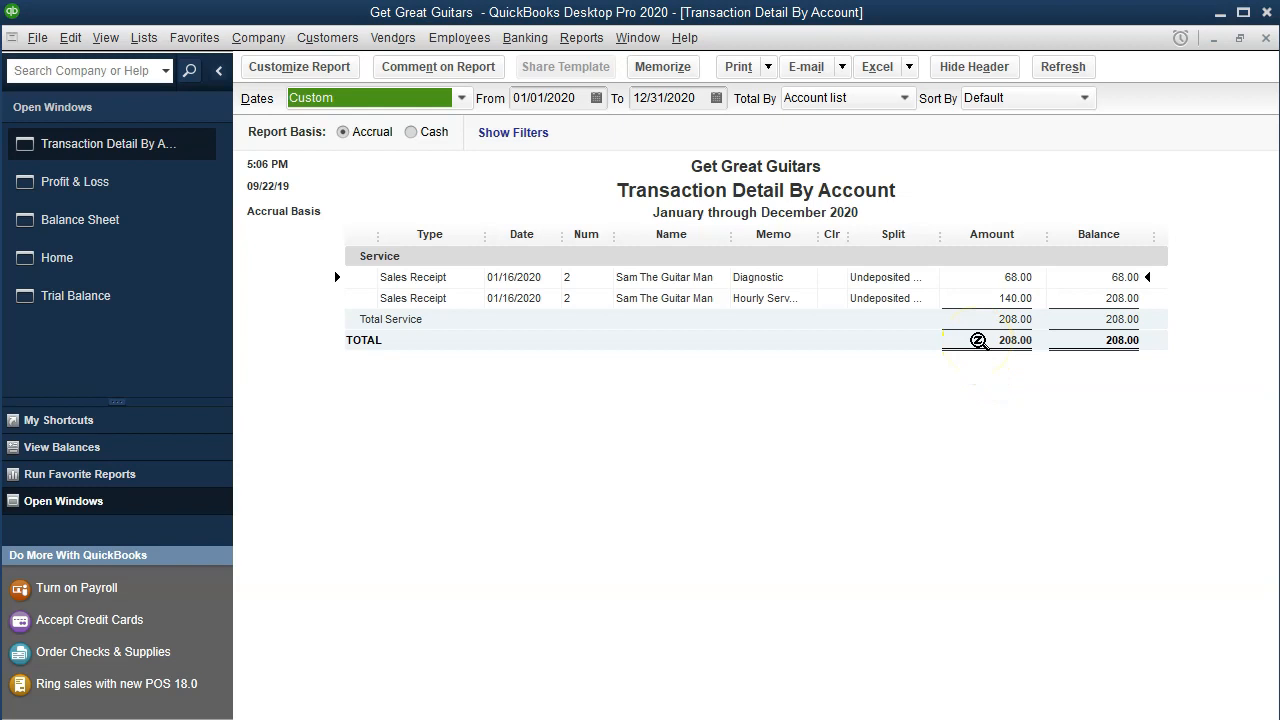
pyautogui.doubleClick(1008, 277)
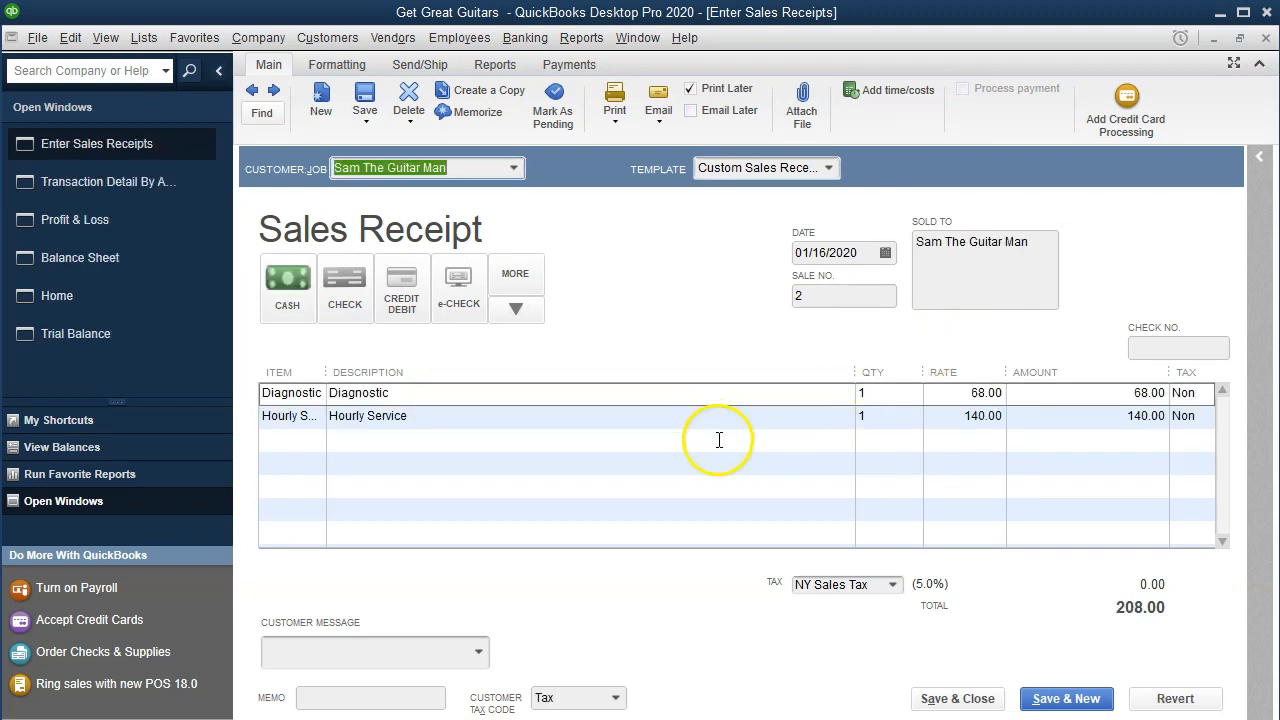
pyautogui.click(1265, 40)
pyautogui.click(1265, 39)
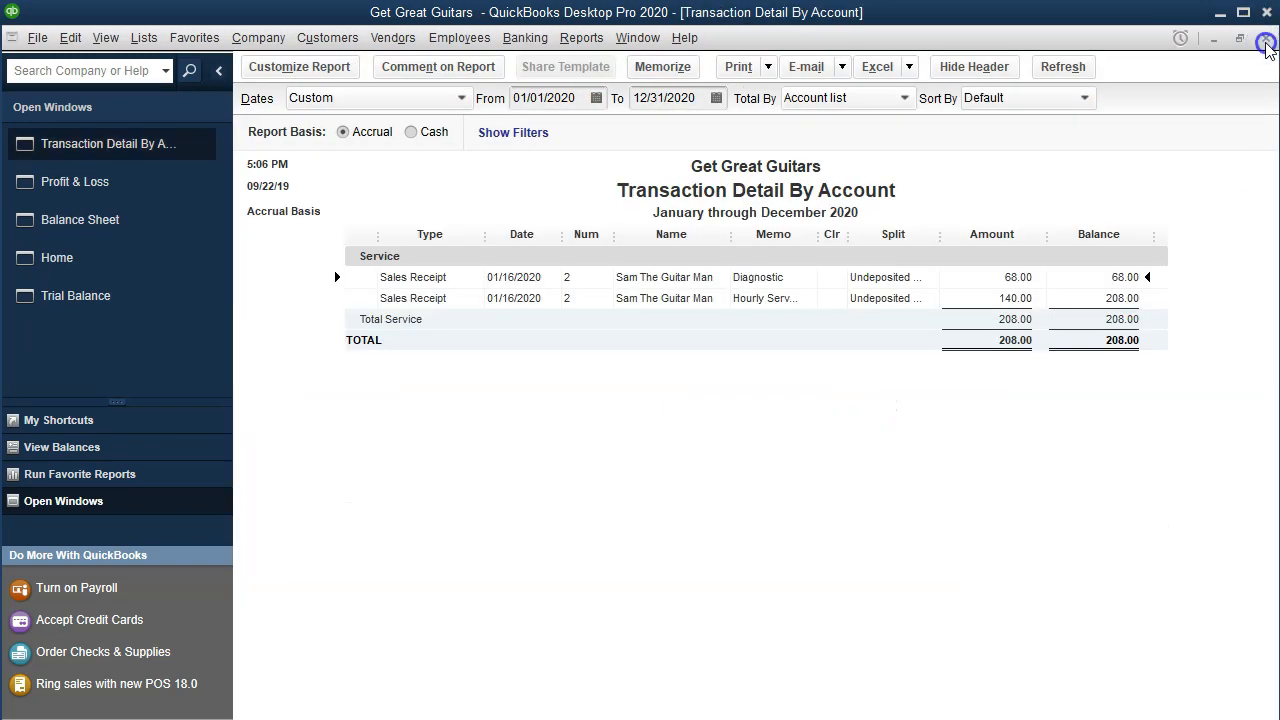